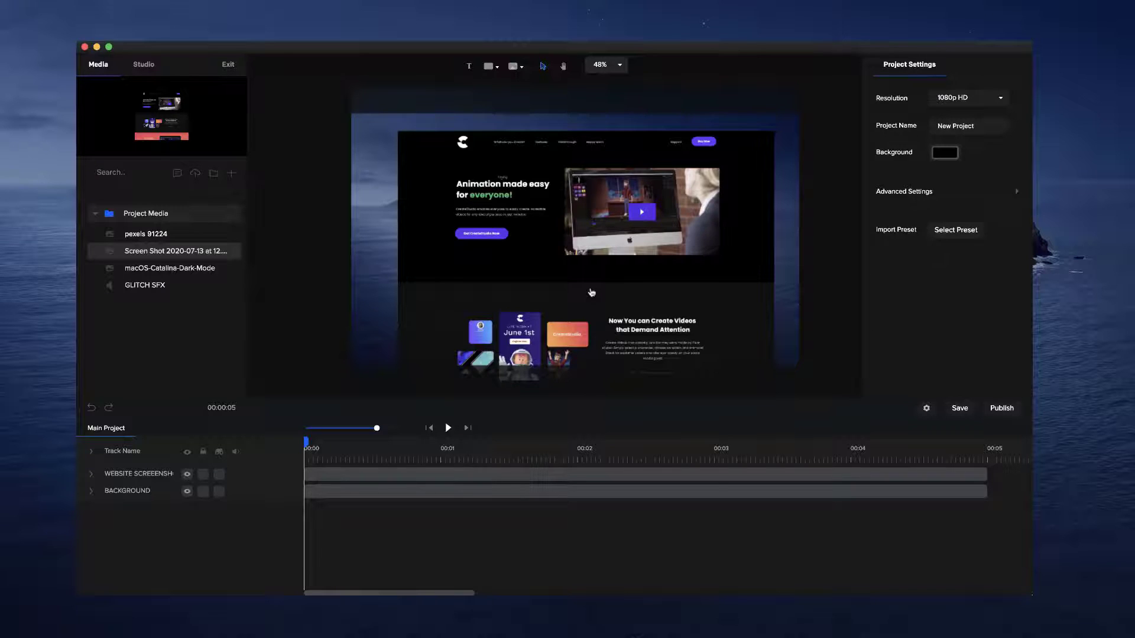
- Try 3D tilts on the website screenshot, then reset its X and Y Rotation to 0
click(591, 292)
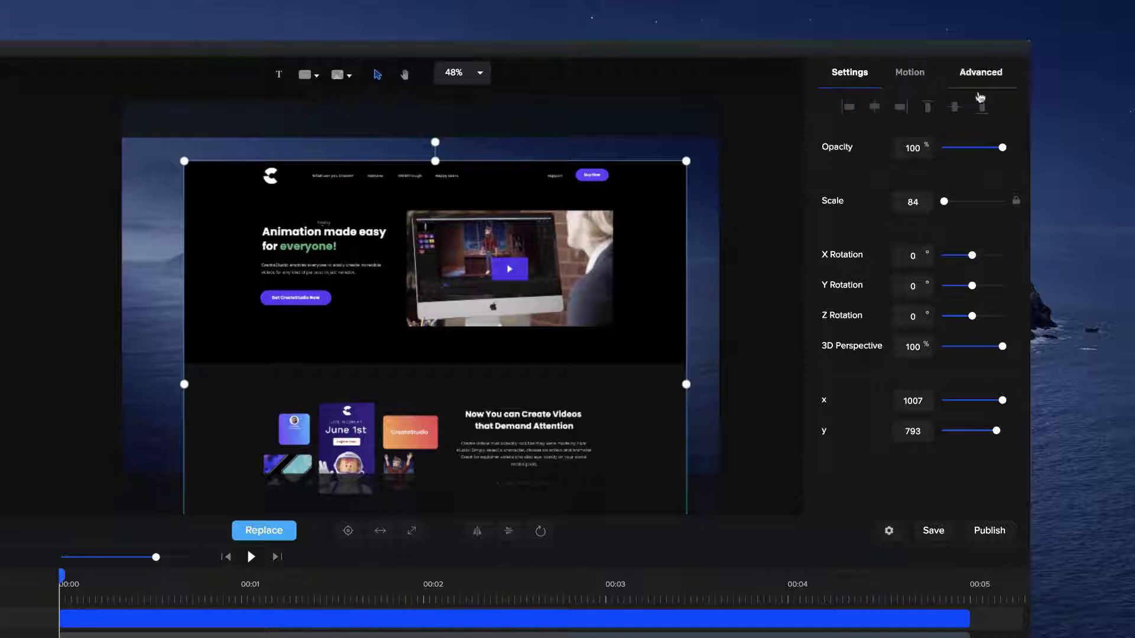
drag(972, 255, 930, 263)
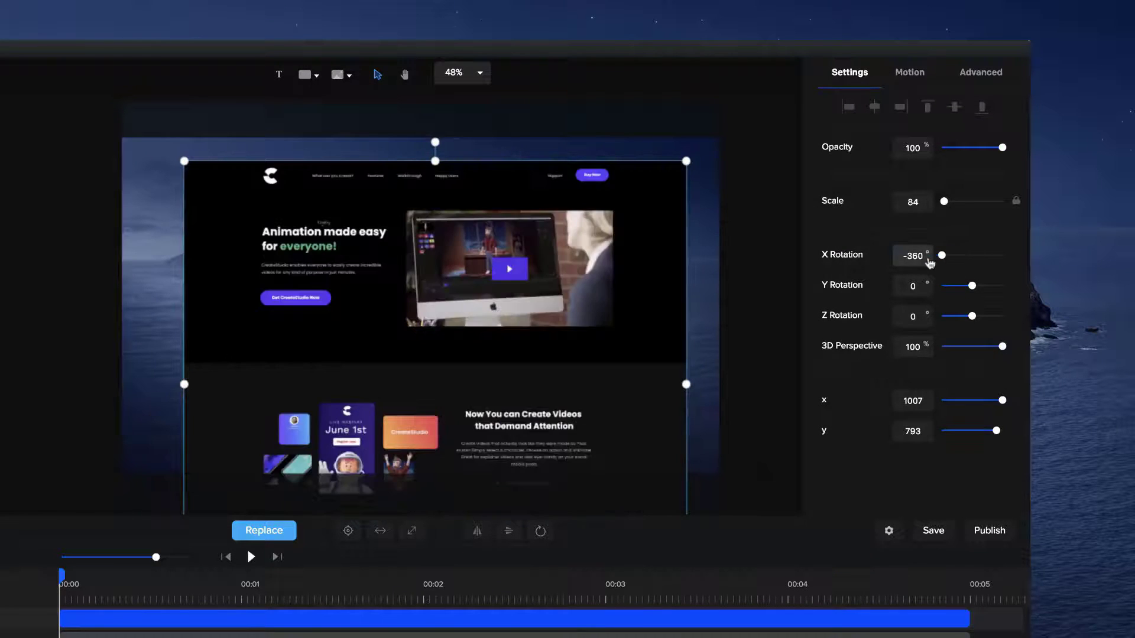
click(910, 252)
text(0)
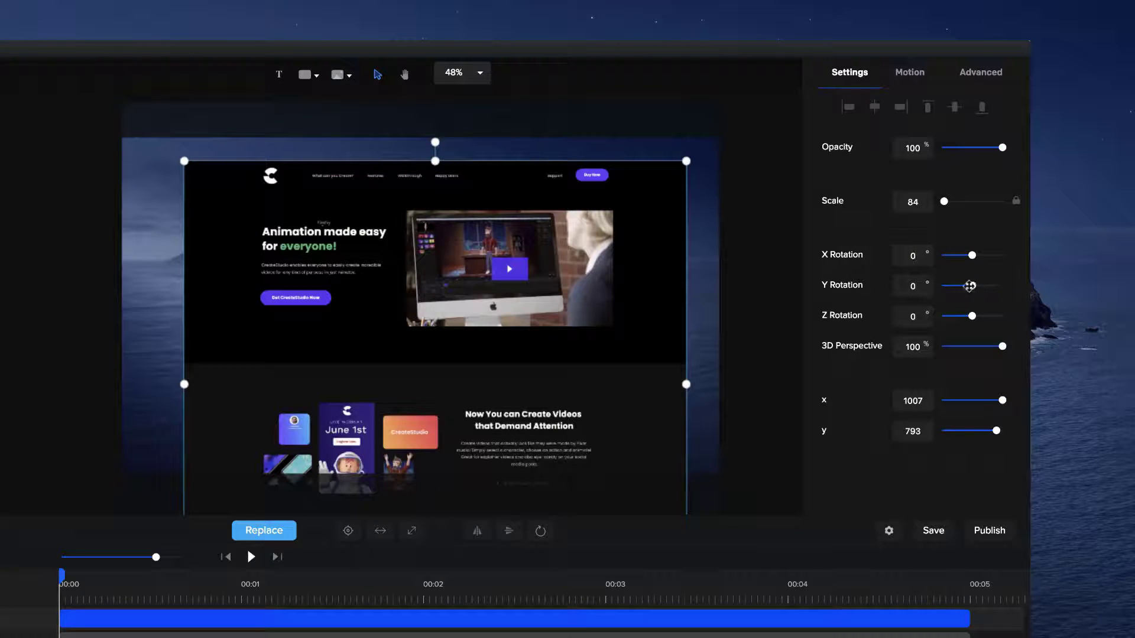
drag(970, 287, 942, 286)
double_click(913, 286)
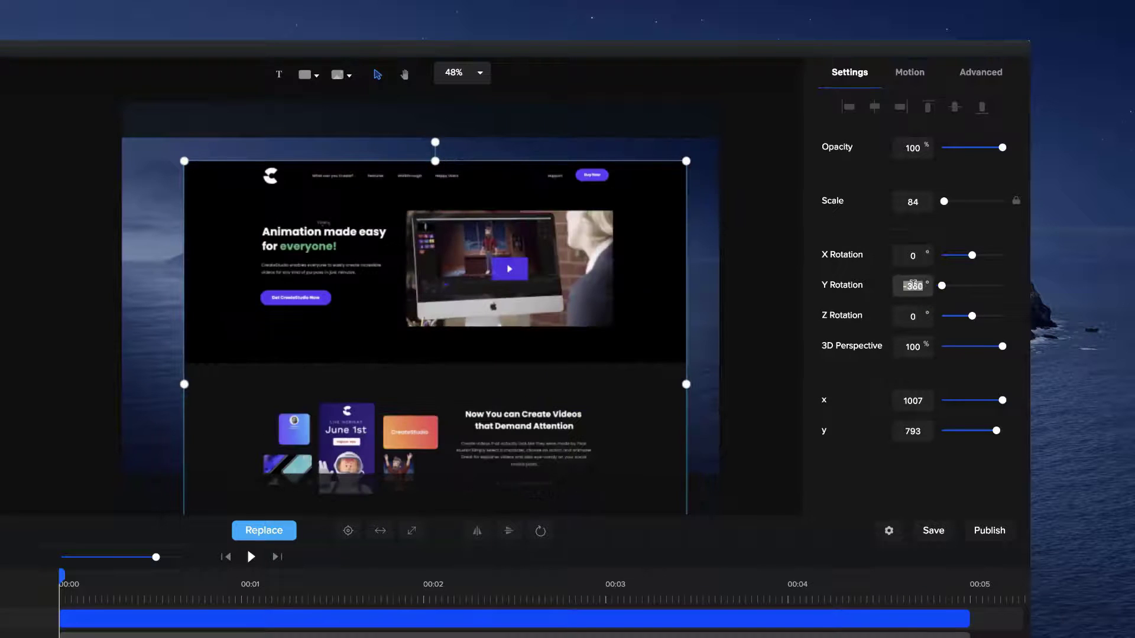
text(0)
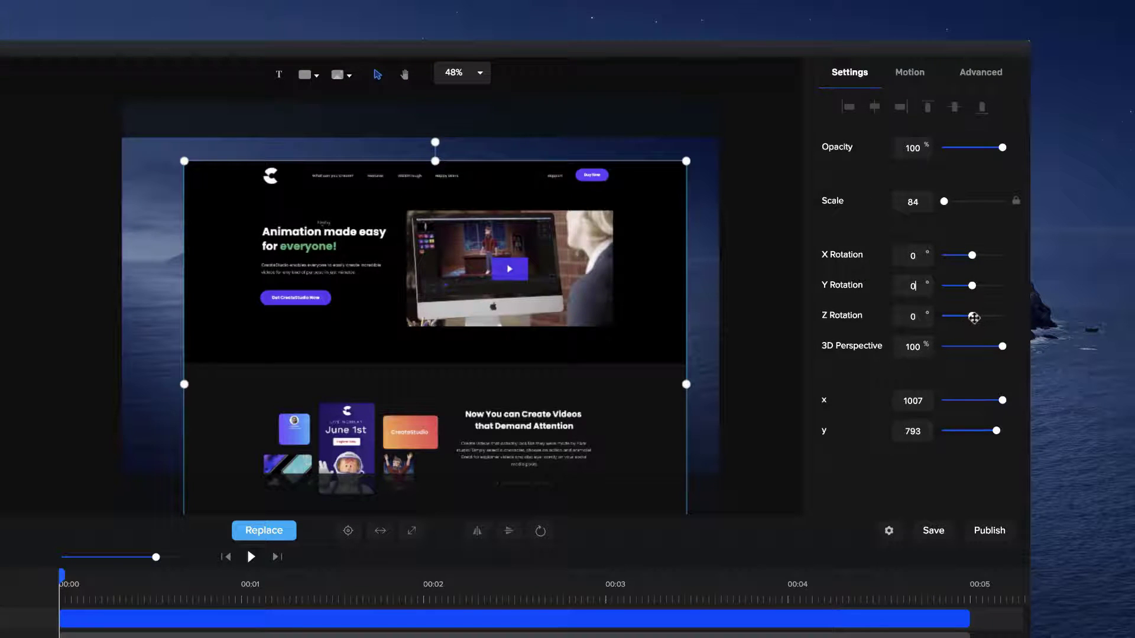
mouse_move(974, 317)
mouse_down()
mouse_move(993, 316)
mouse_move(974, 317)
mouse_up()
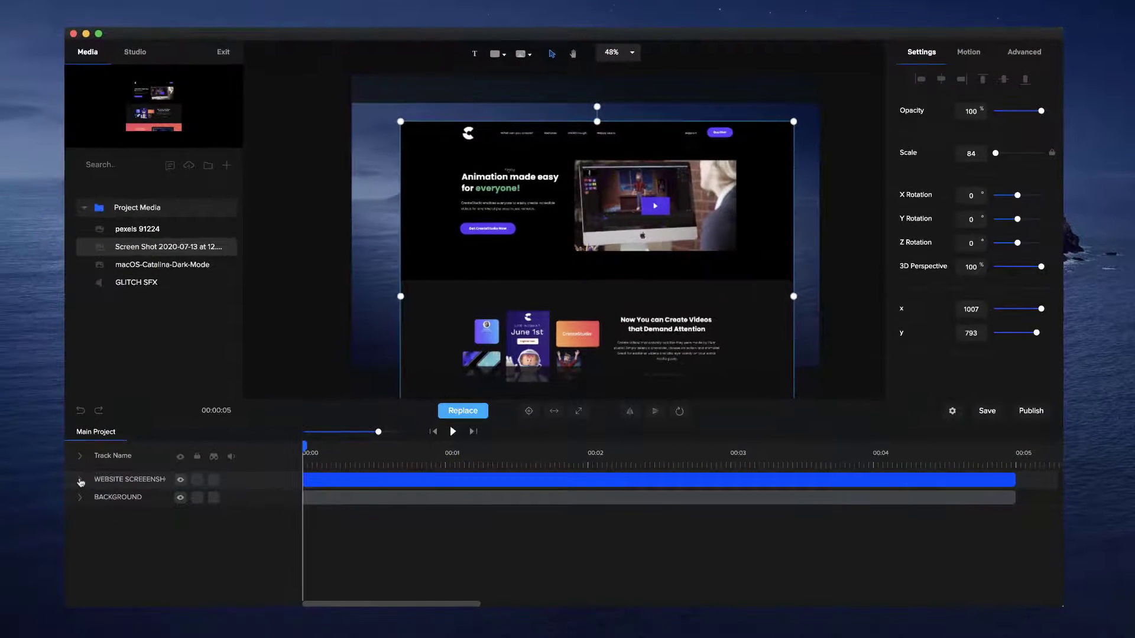
- Add a custom animation to the screenshot that animates Position and Rotation
click(81, 480)
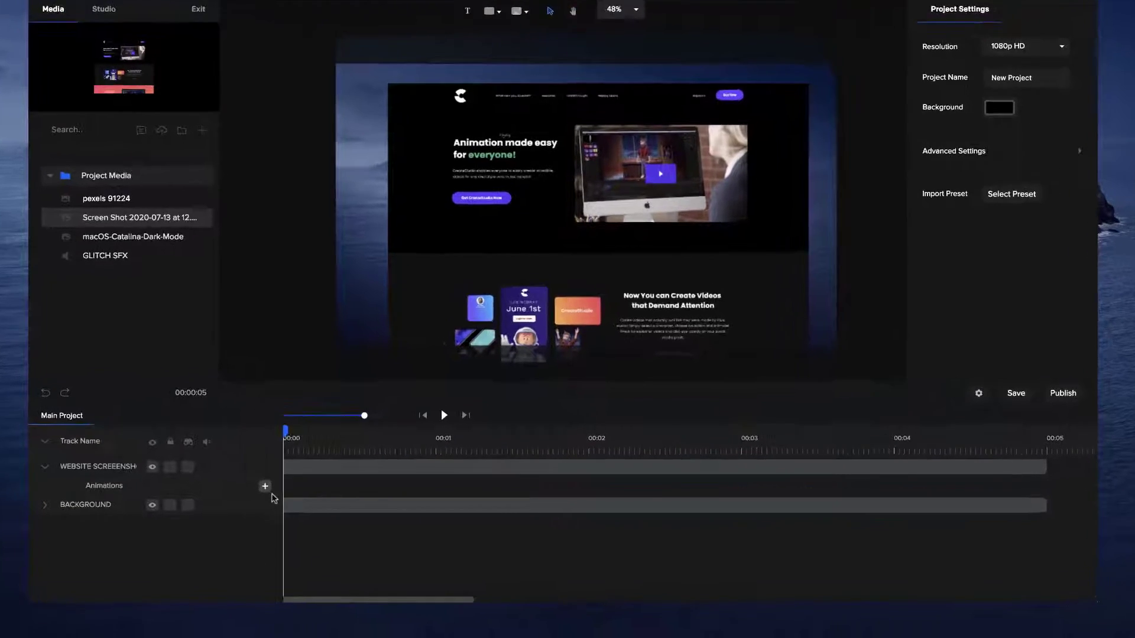
click(265, 486)
click(404, 299)
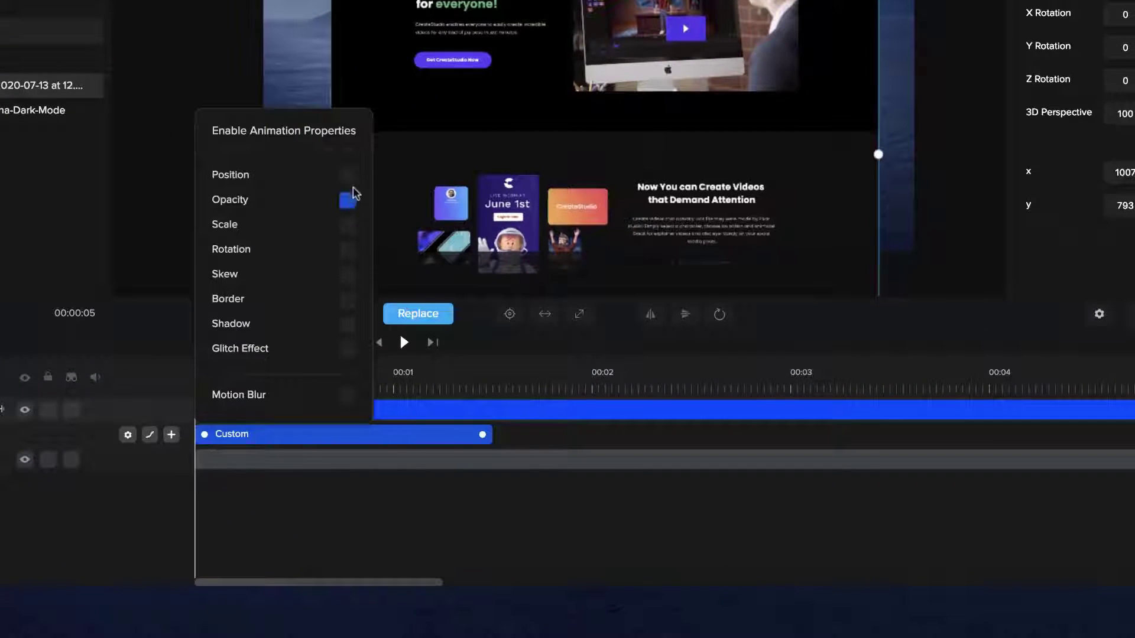
click(347, 175)
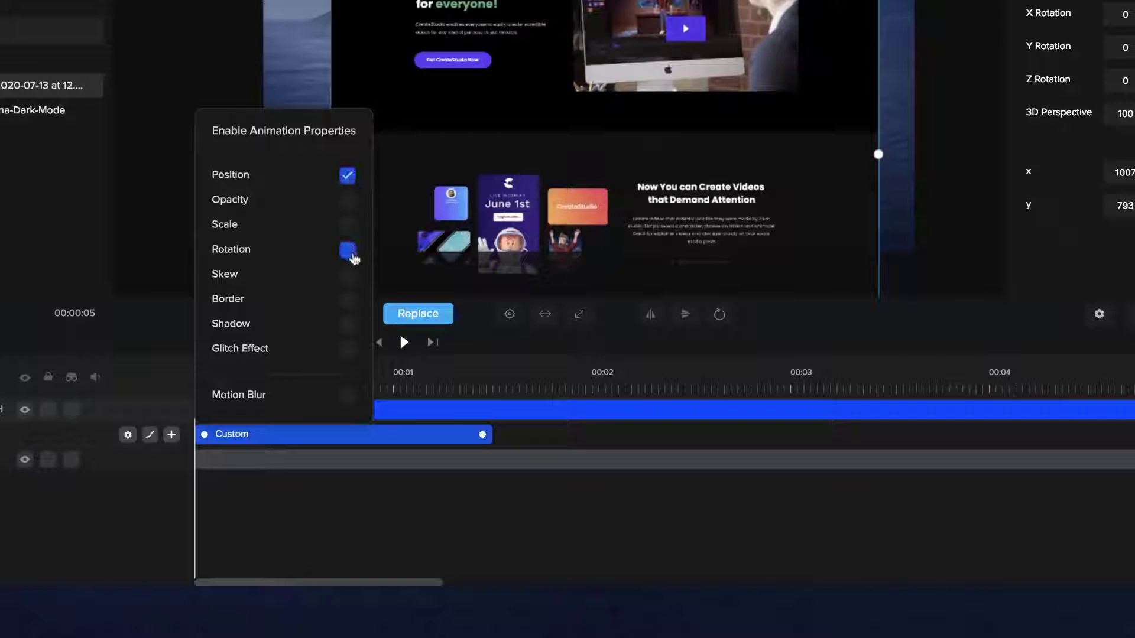
click(349, 251)
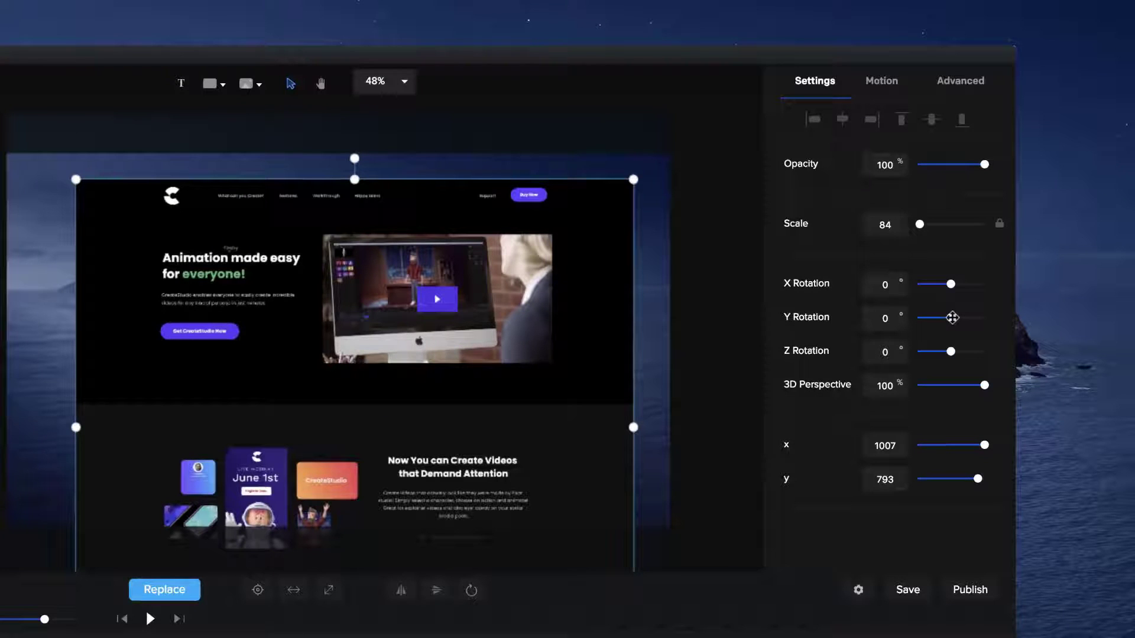
- Set the start pose to Y Rotation -27, position x 1019, y 929, and scale 96
drag(952, 318, 950, 318)
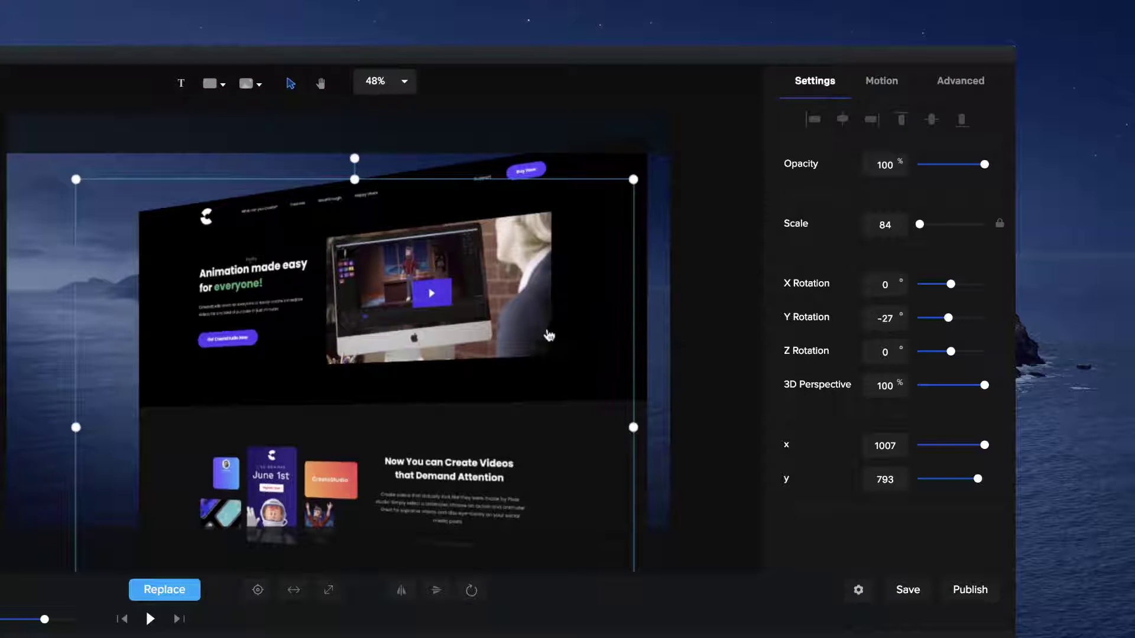
drag(537, 331, 581, 347)
scroll(360, 411, down, 5)
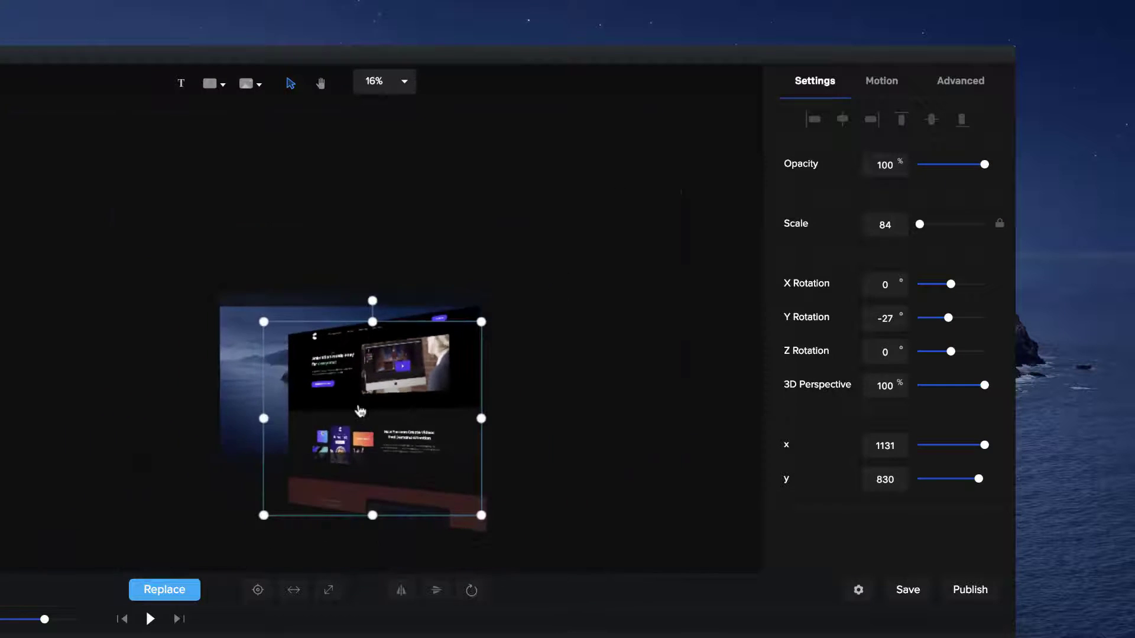
drag(262, 518, 233, 542)
scroll(365, 339, up, 3)
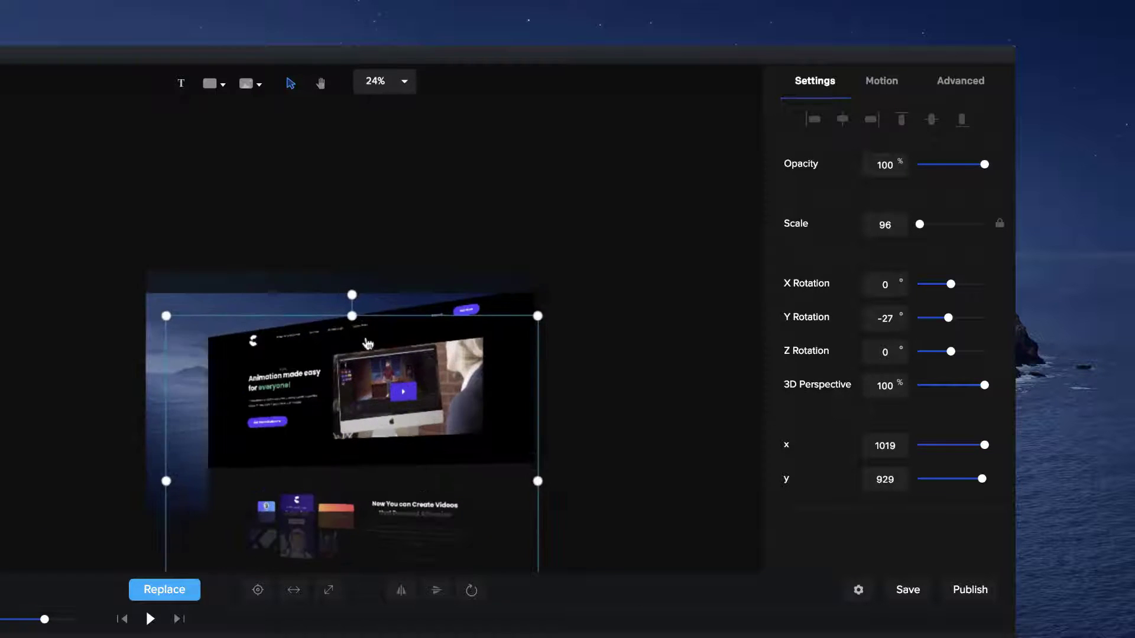
key(h)
drag(362, 340, 360, 253)
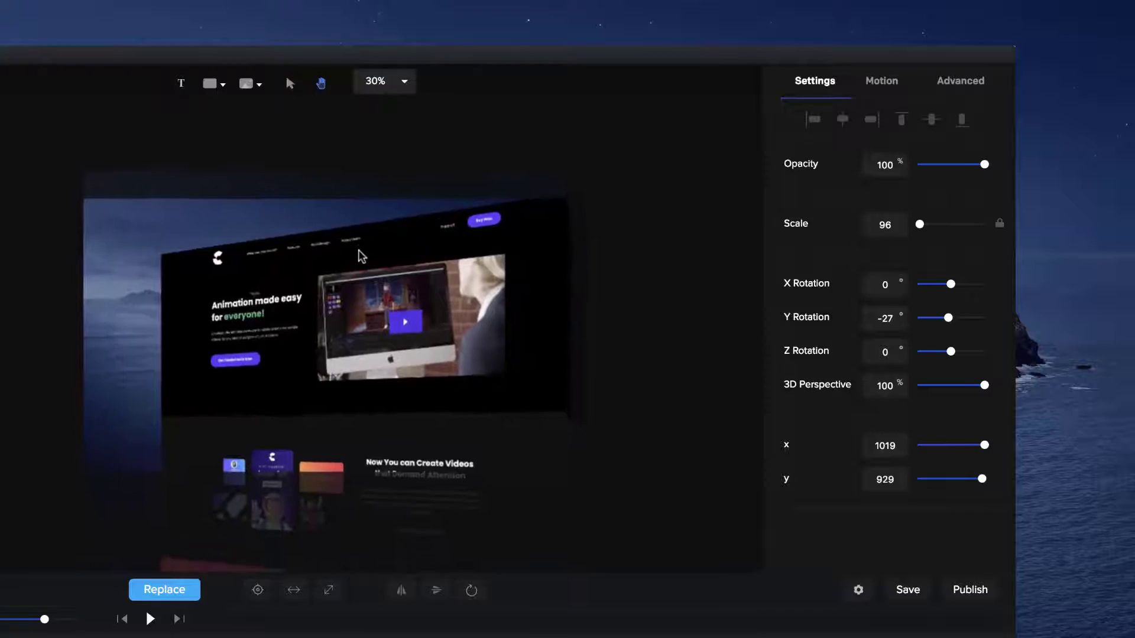
scroll(360, 254, up, 1)
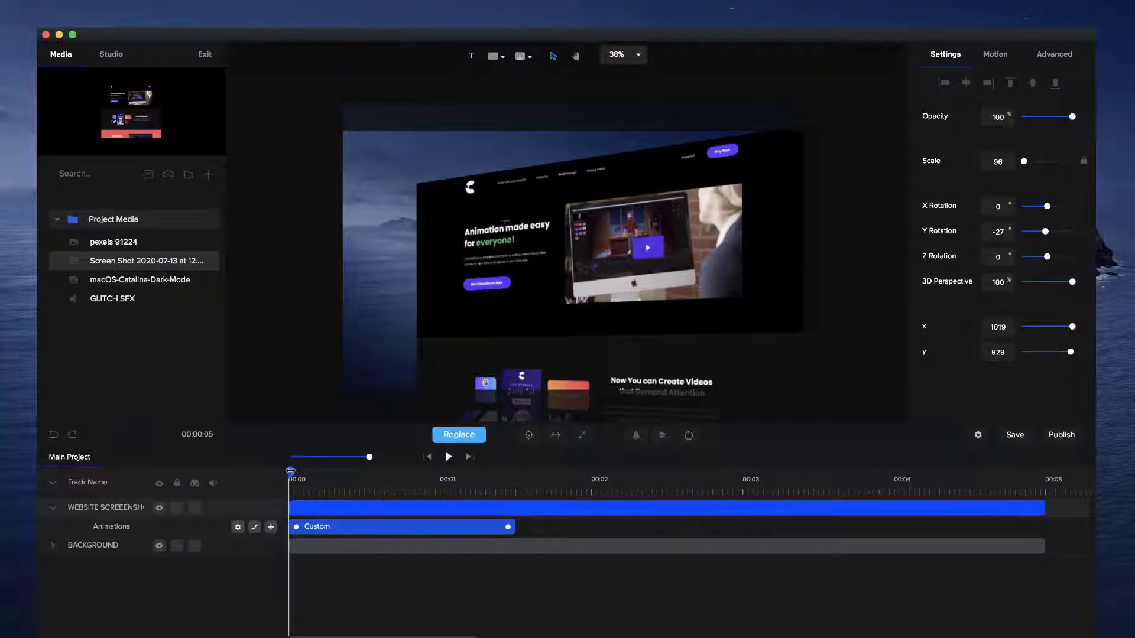
- At about 1.5 seconds, turn the screenshot to Y Rotation 36 and shift it up-left
drag(310, 473, 521, 484)
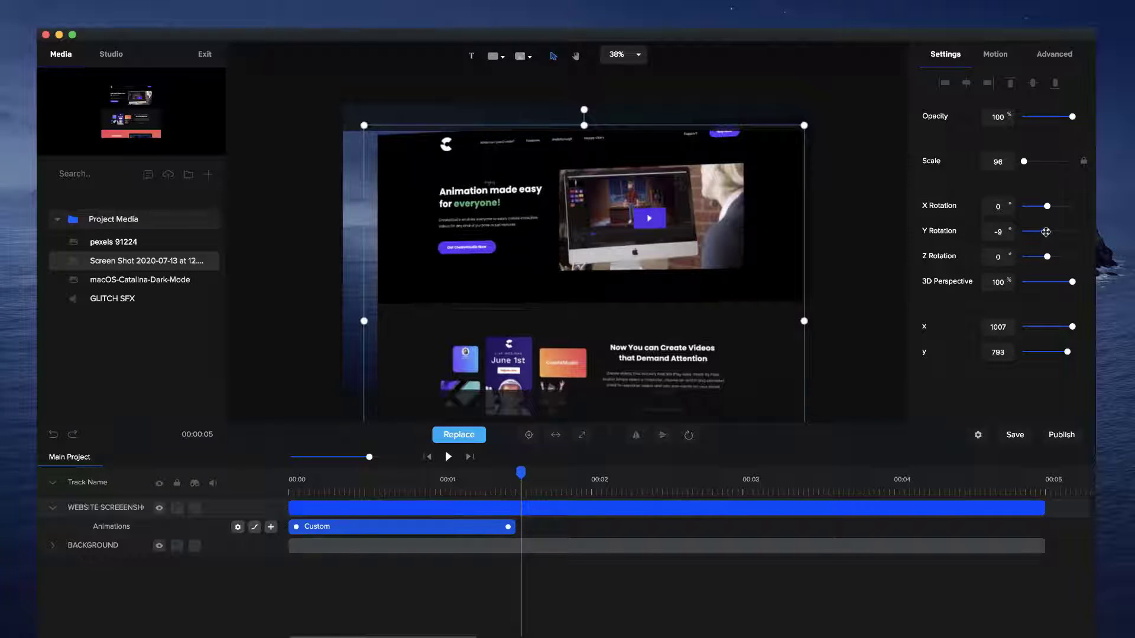
drag(1045, 231, 1049, 232)
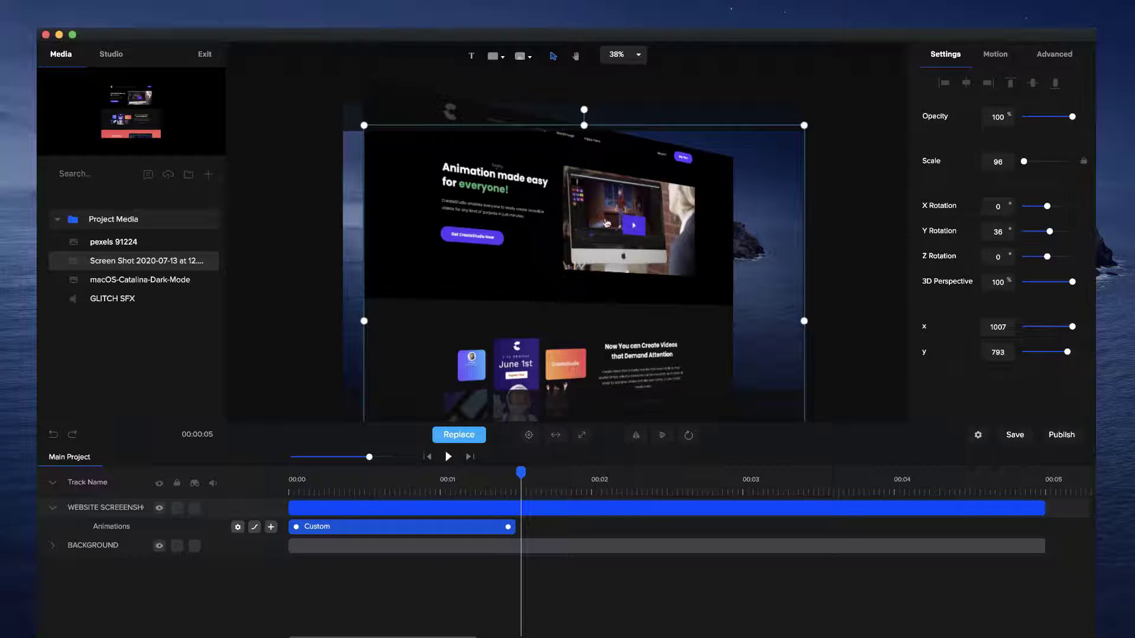
drag(626, 362, 600, 293)
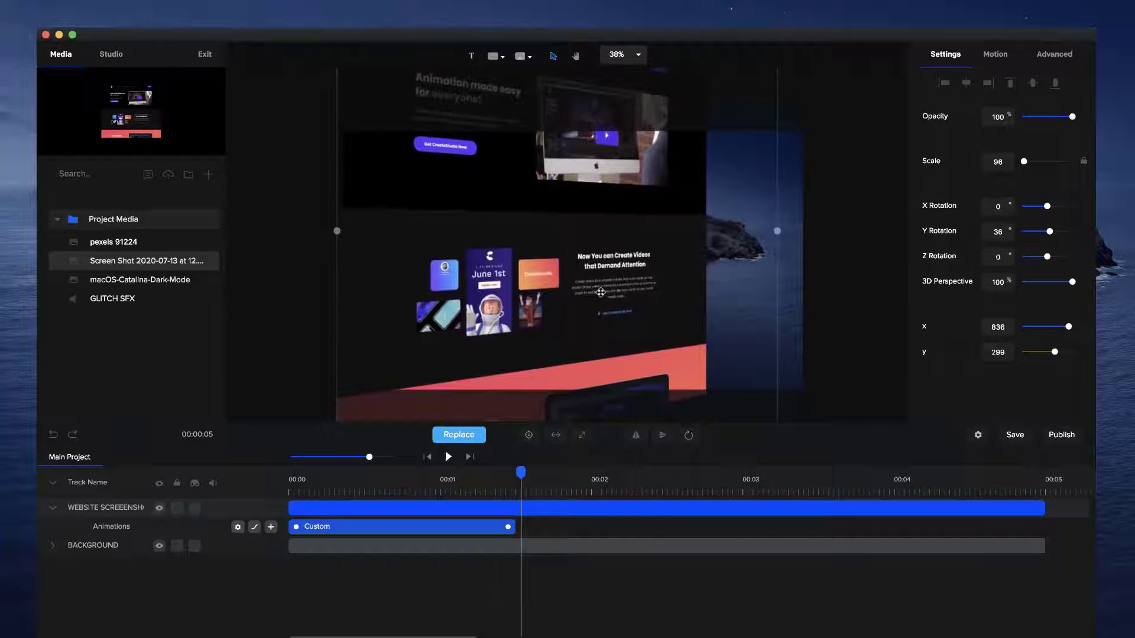
- Lengthen the screenshot clip and its Custom animation to 10 seconds
drag(370, 458, 352, 458)
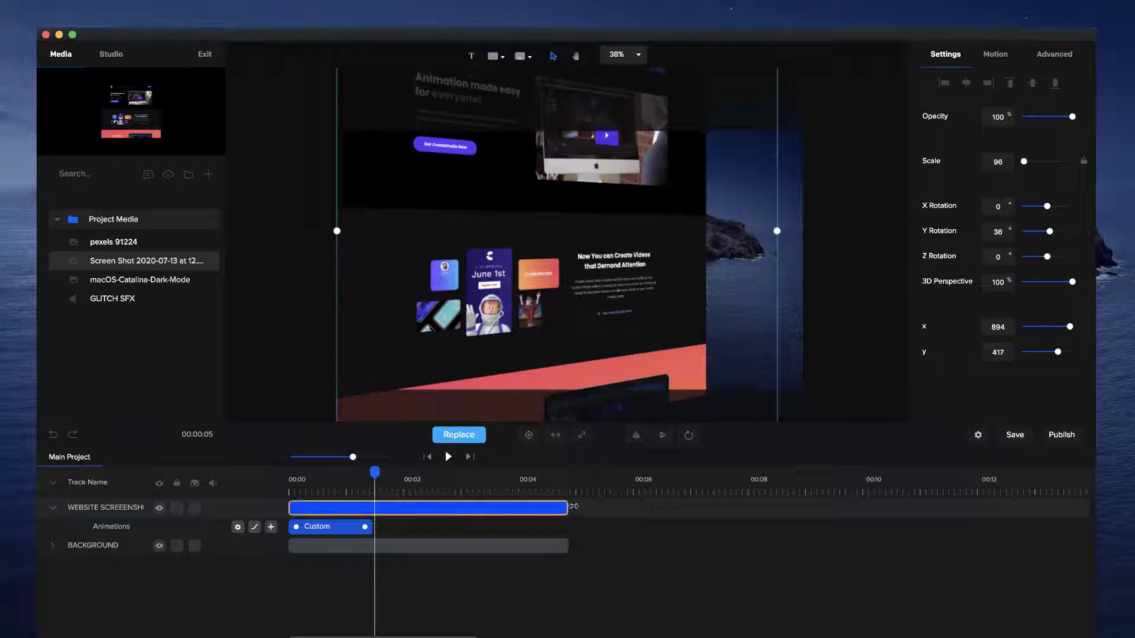
drag(573, 507, 863, 507)
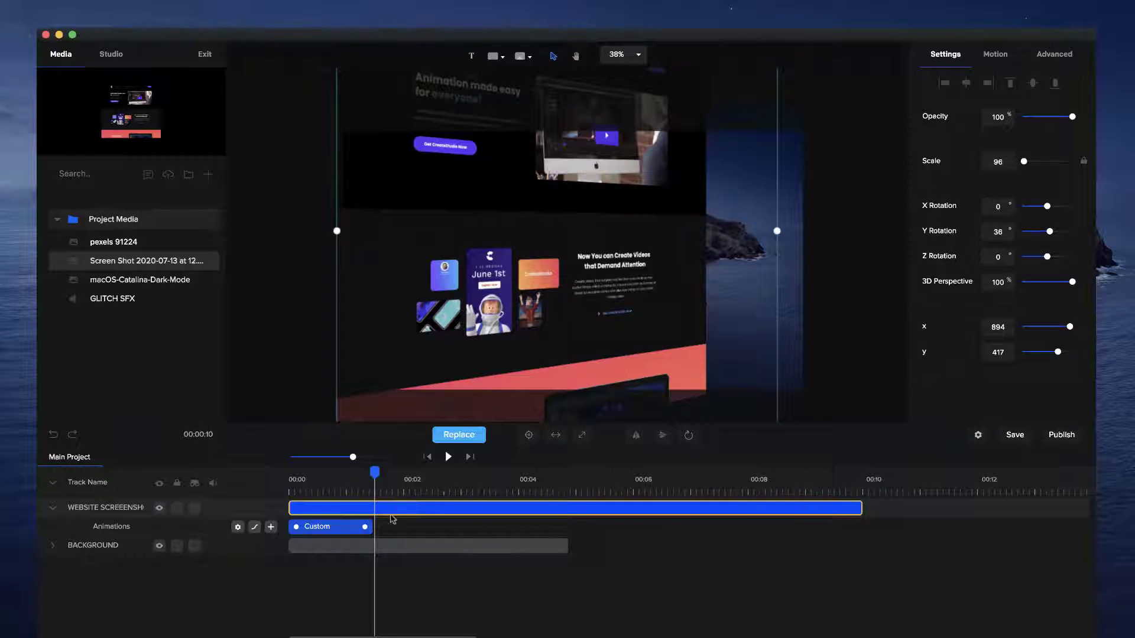
drag(365, 526, 856, 531)
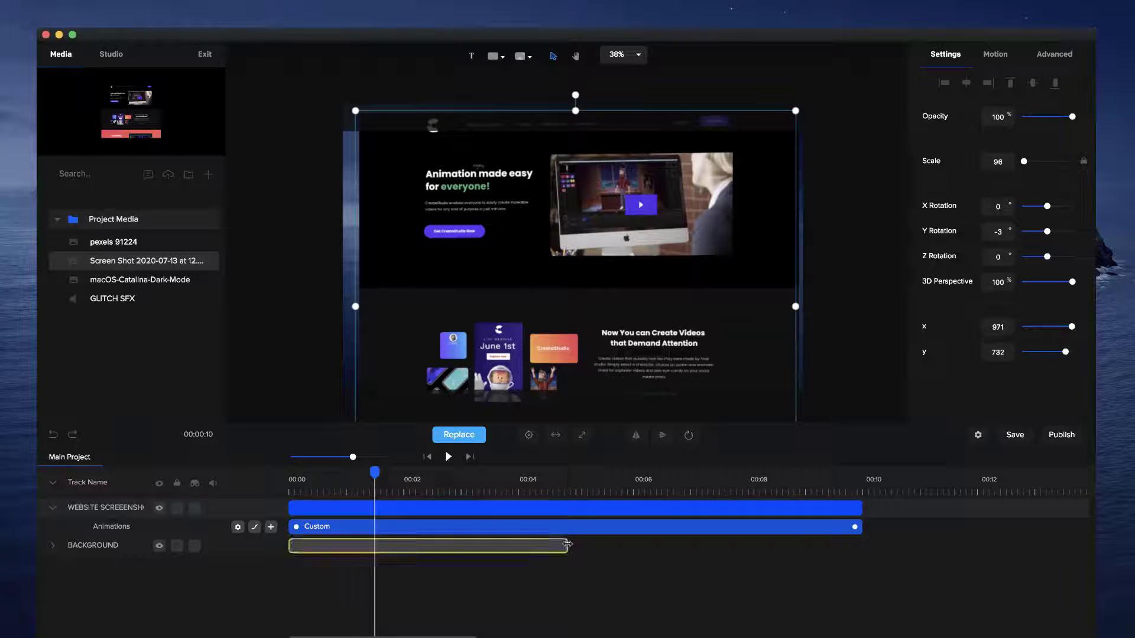
- Lengthen the BACKGROUND clip to 00:10 and preview the sweep from 00:00
drag(568, 545, 860, 549)
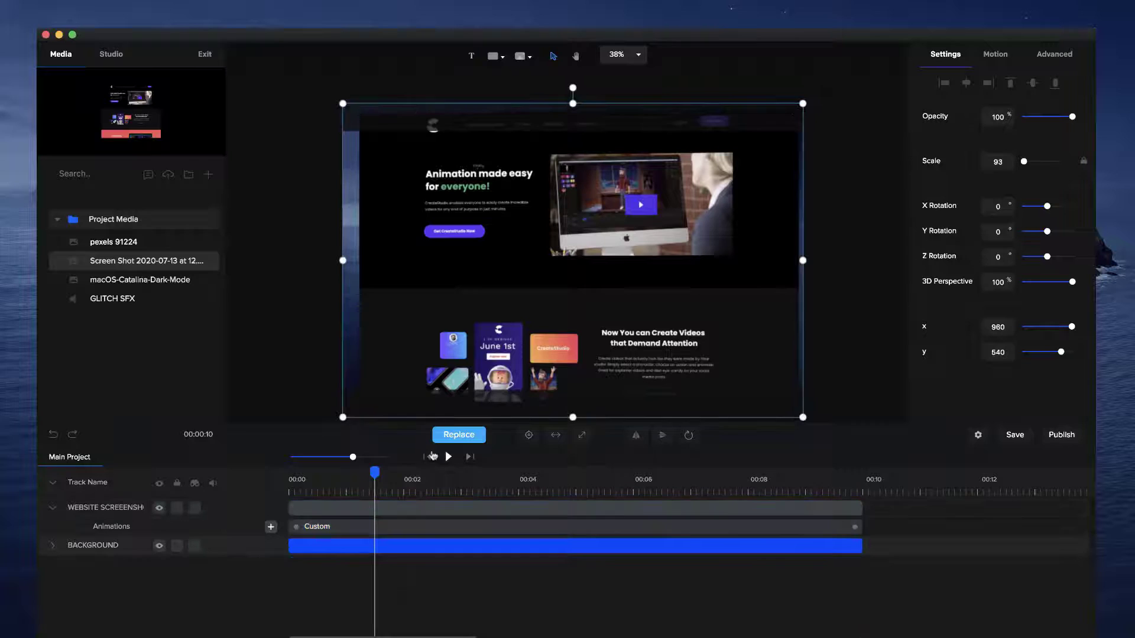
click(427, 457)
click(449, 457)
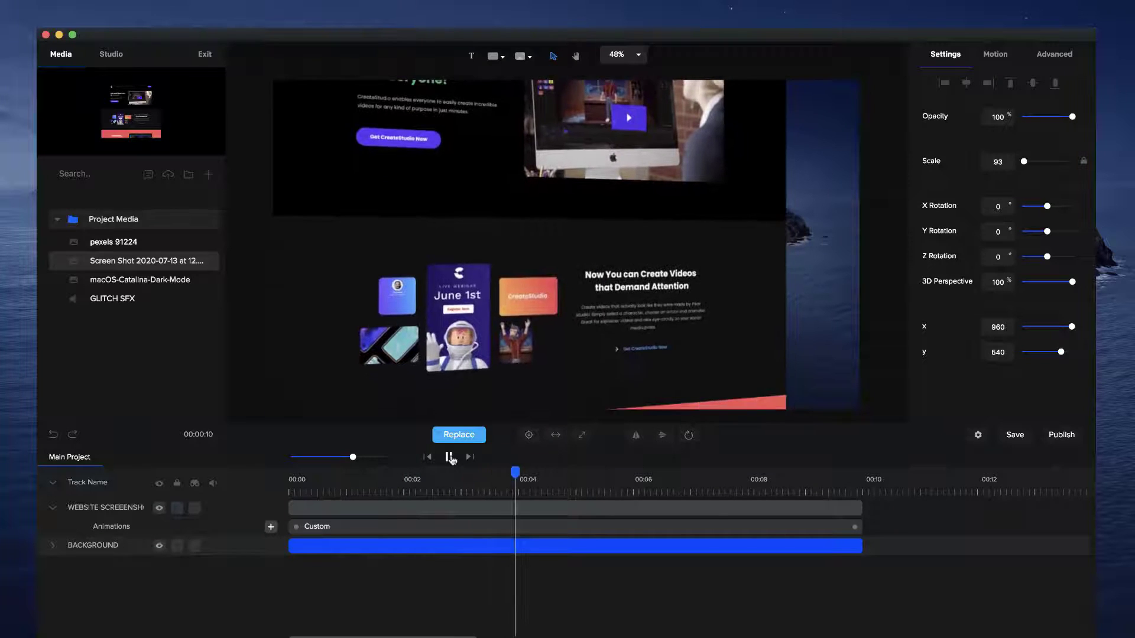
click(449, 457)
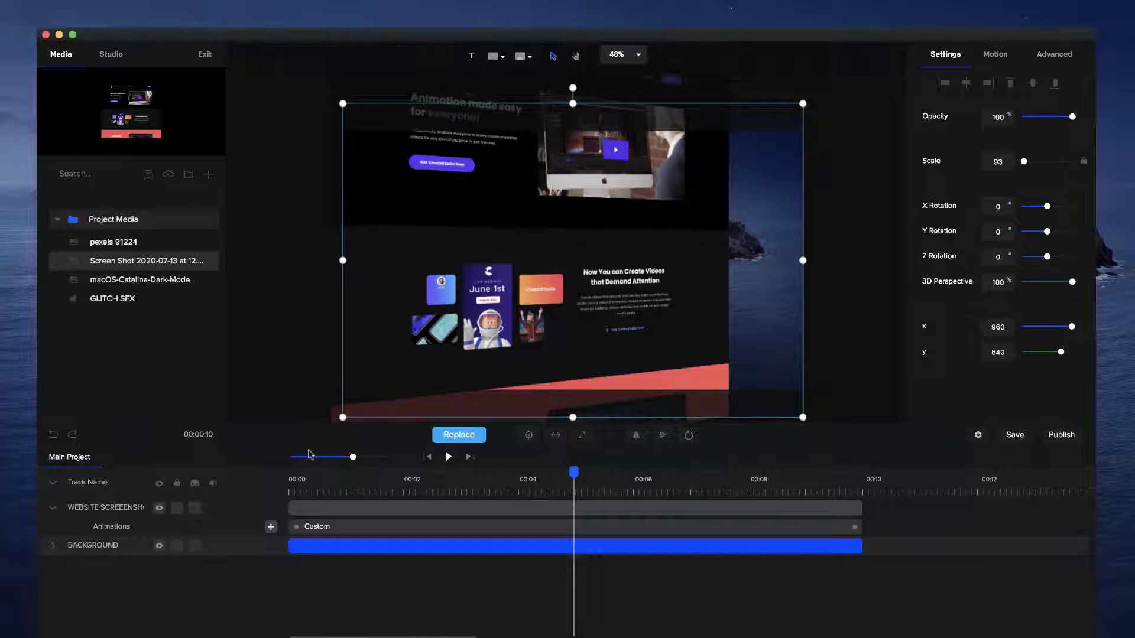
click(302, 479)
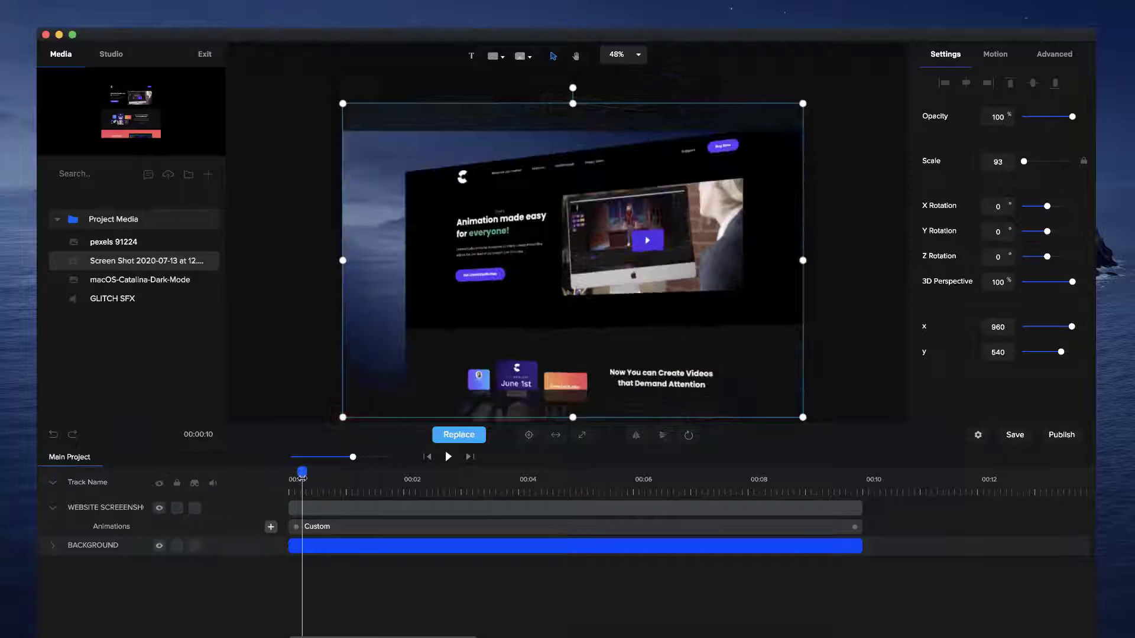
click(285, 478)
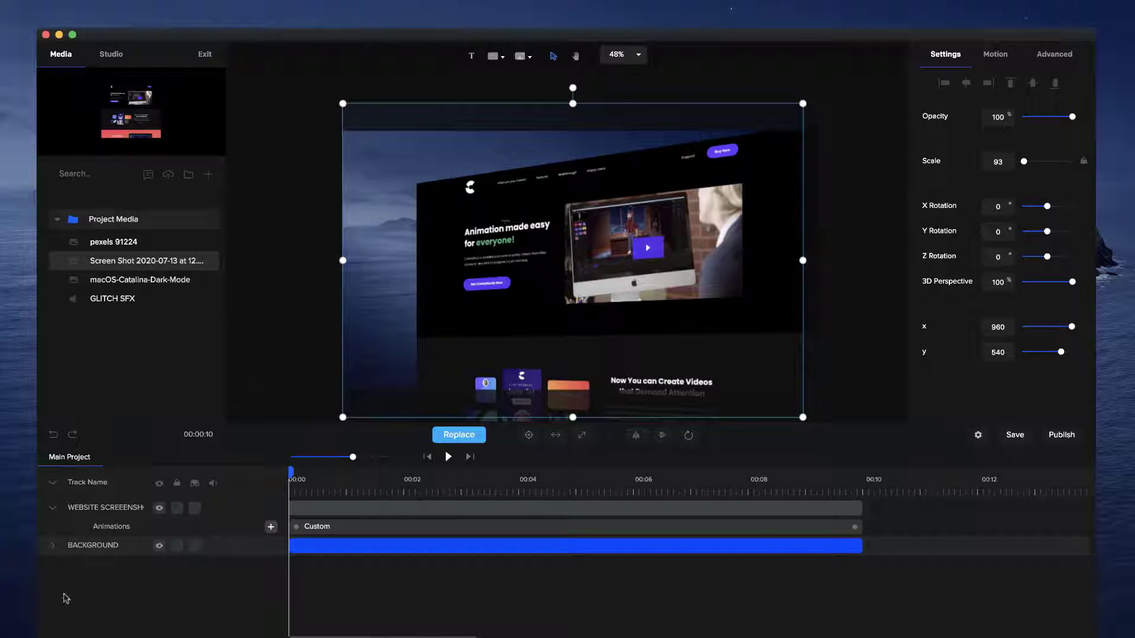
- Add a custom Scale animation to the background and set its scale to 110
click(53, 547)
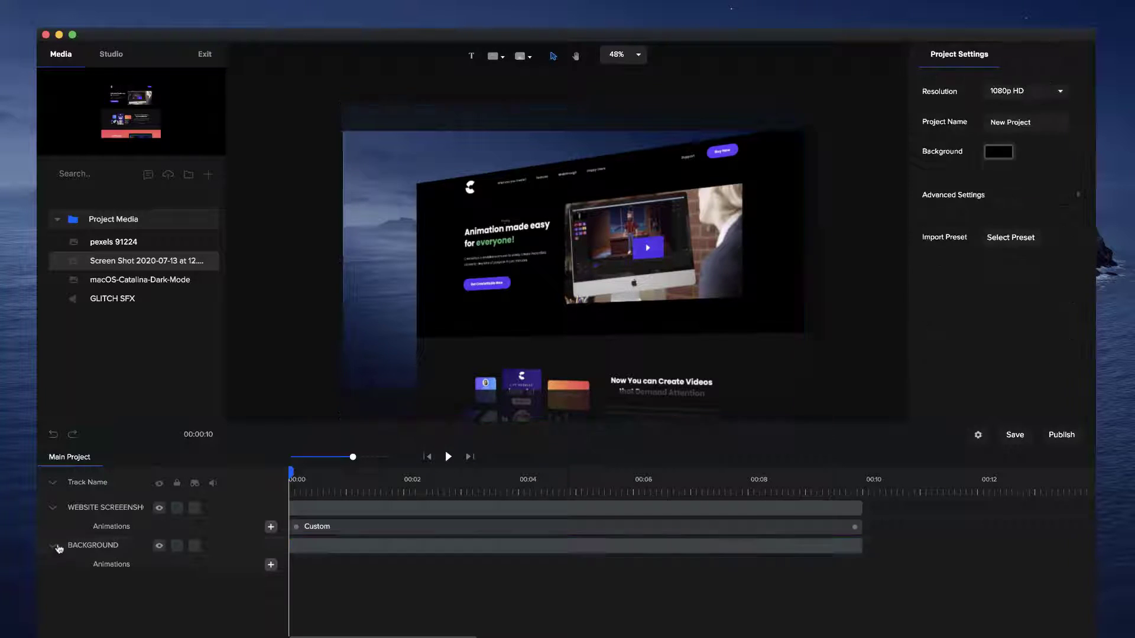
click(270, 566)
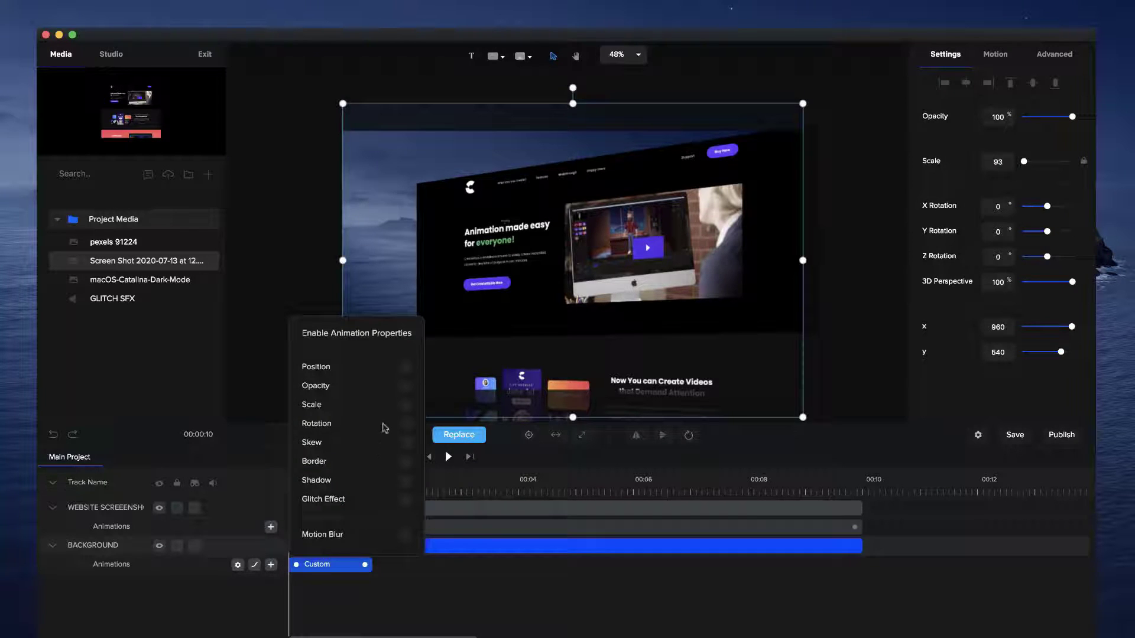
click(405, 406)
click(390, 580)
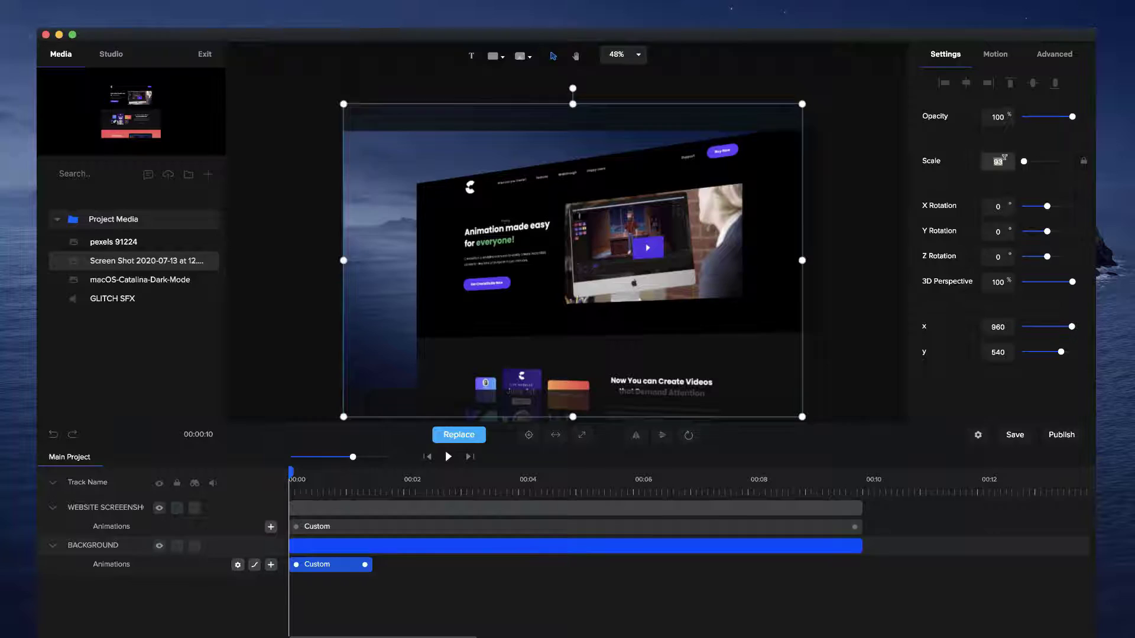
click(999, 161)
text(110)
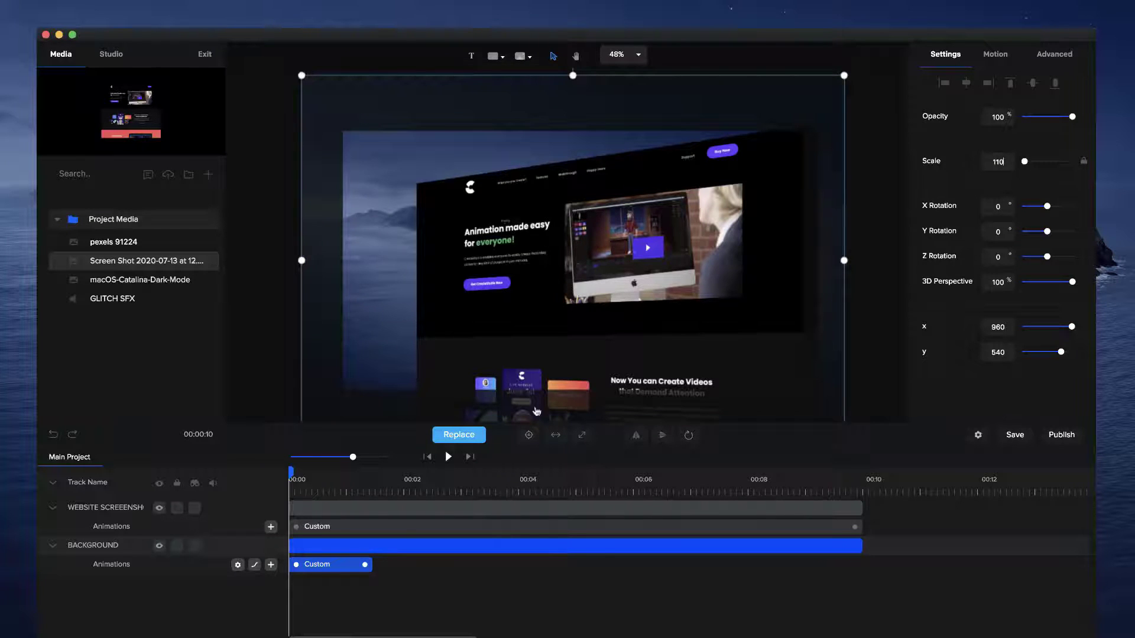
- Stretch the background's Custom animation to the clip end and preview the result
drag(371, 564, 860, 567)
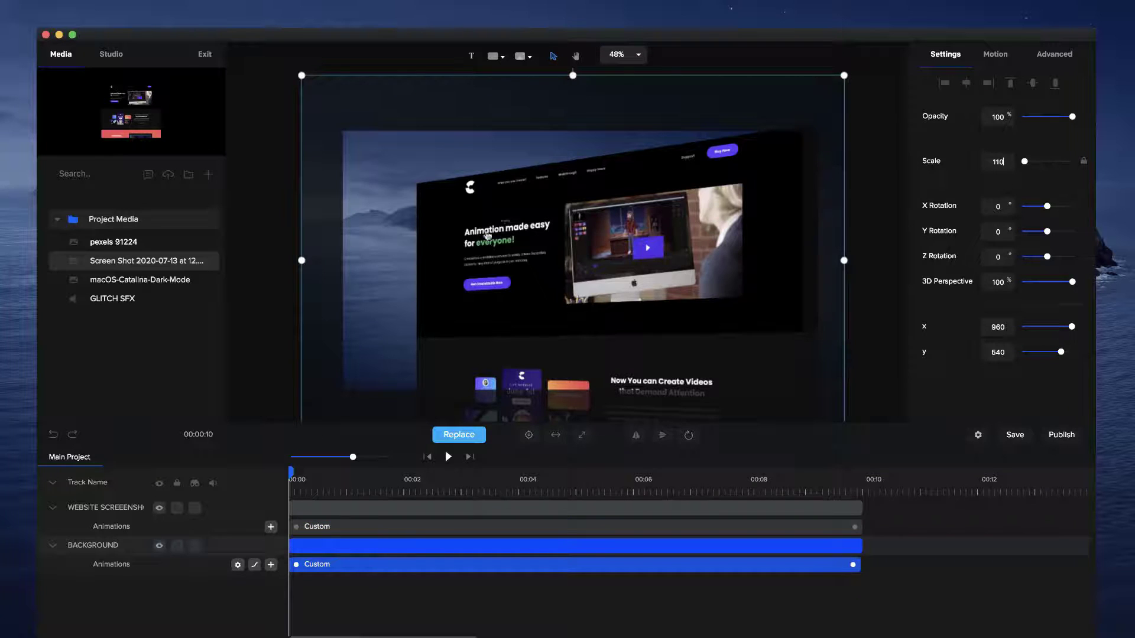
click(448, 457)
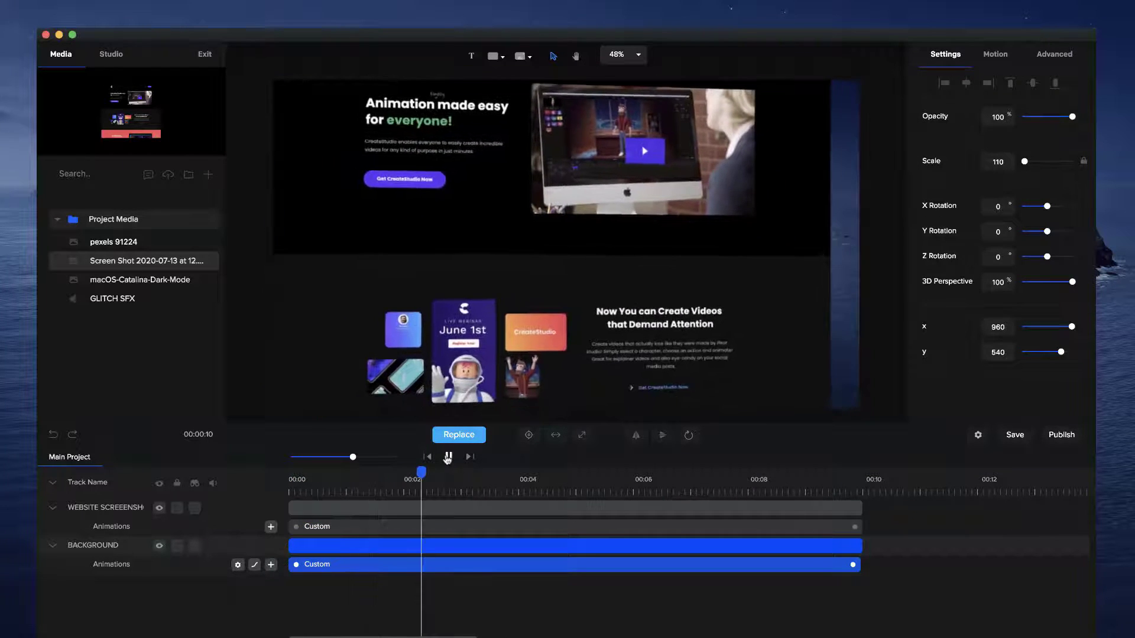
click(448, 457)
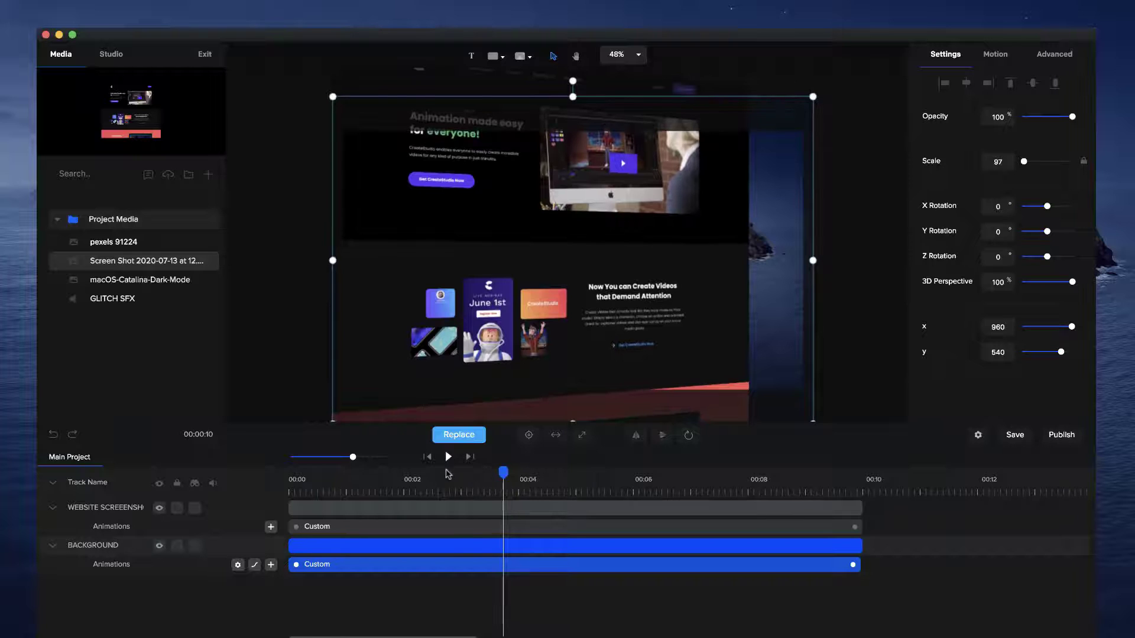
click(447, 471)
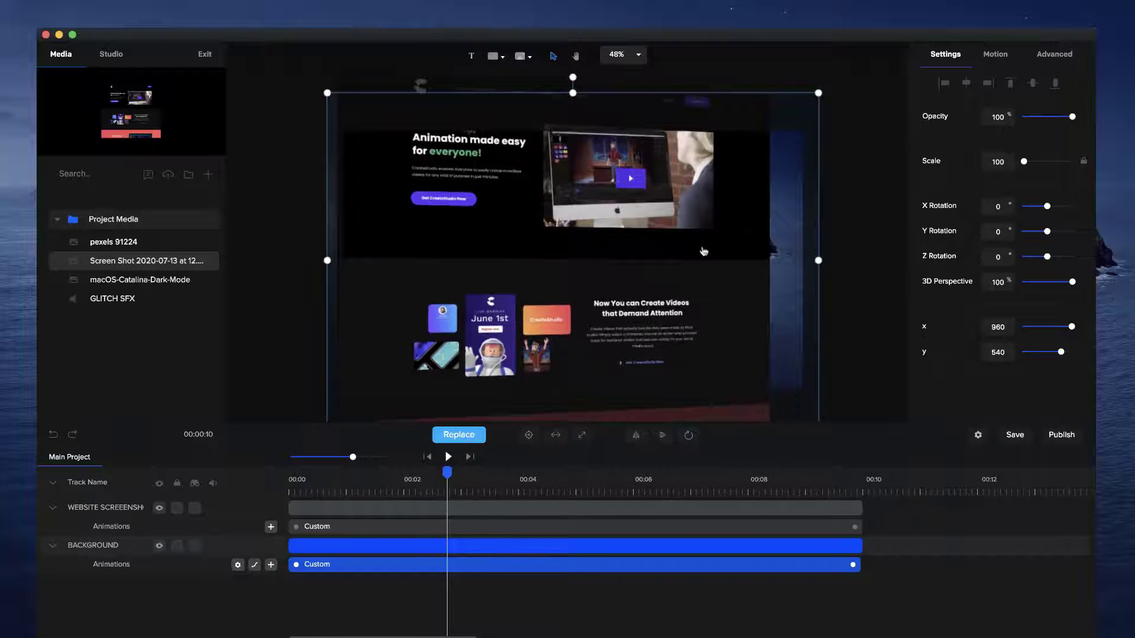
click(894, 237)
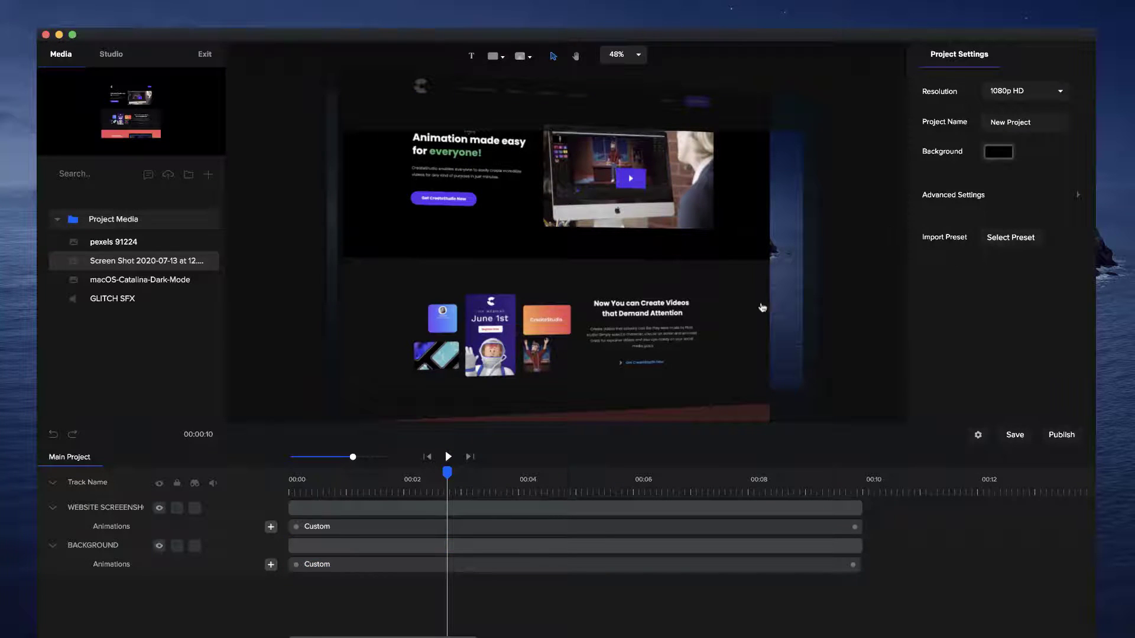
- Delete the website screenshot and background layers and rewind to the start
click(664, 320)
key(Delete)
click(664, 320)
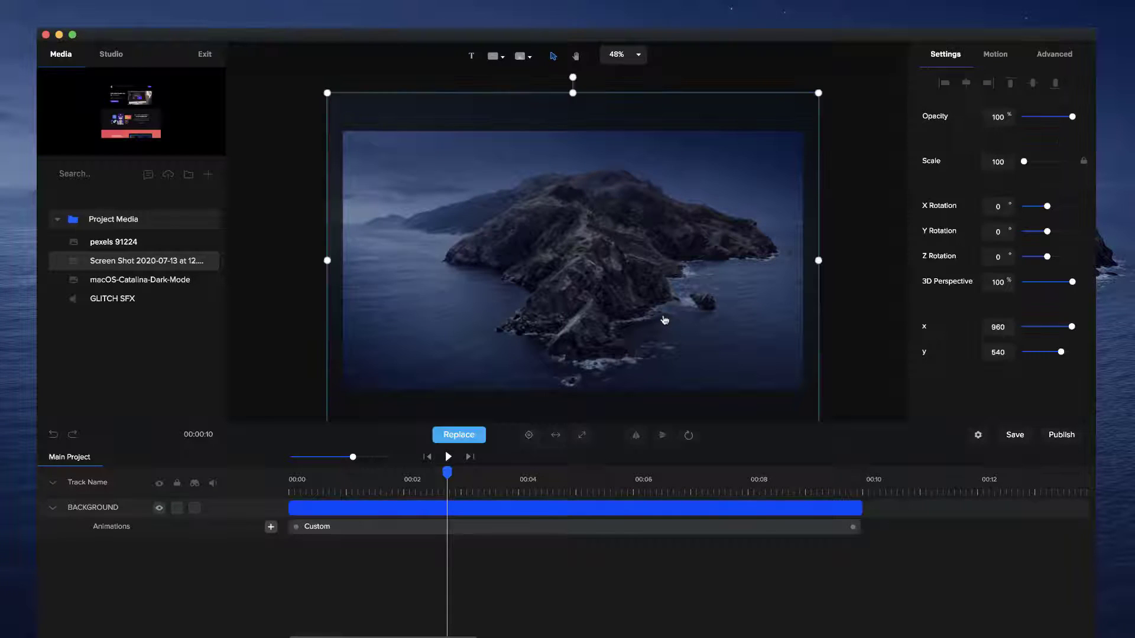
key(Delete)
click(429, 458)
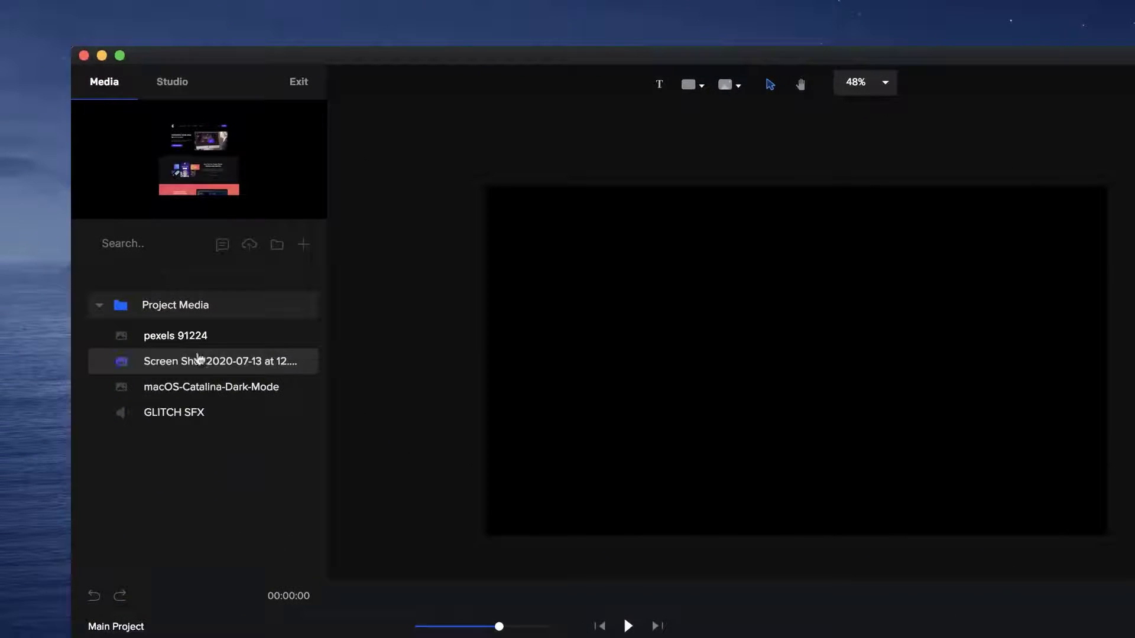
- Place the pexels 91224 mountain photo on the canvas and expand it to fill the frame
click(197, 346)
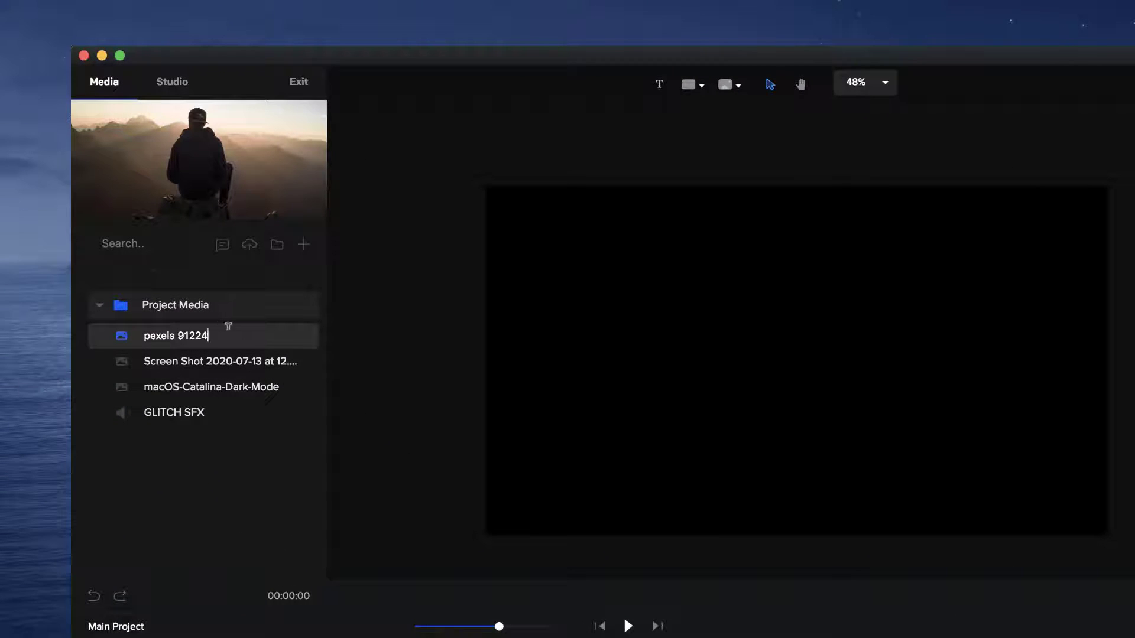
click(298, 371)
click(203, 344)
drag(118, 342, 770, 338)
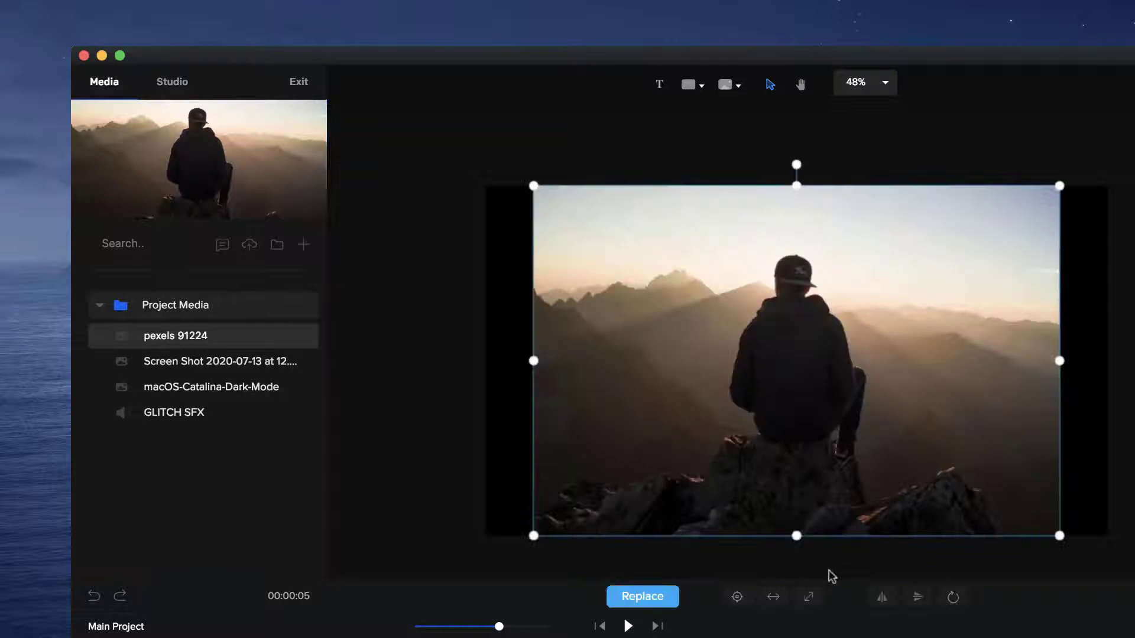
click(816, 606)
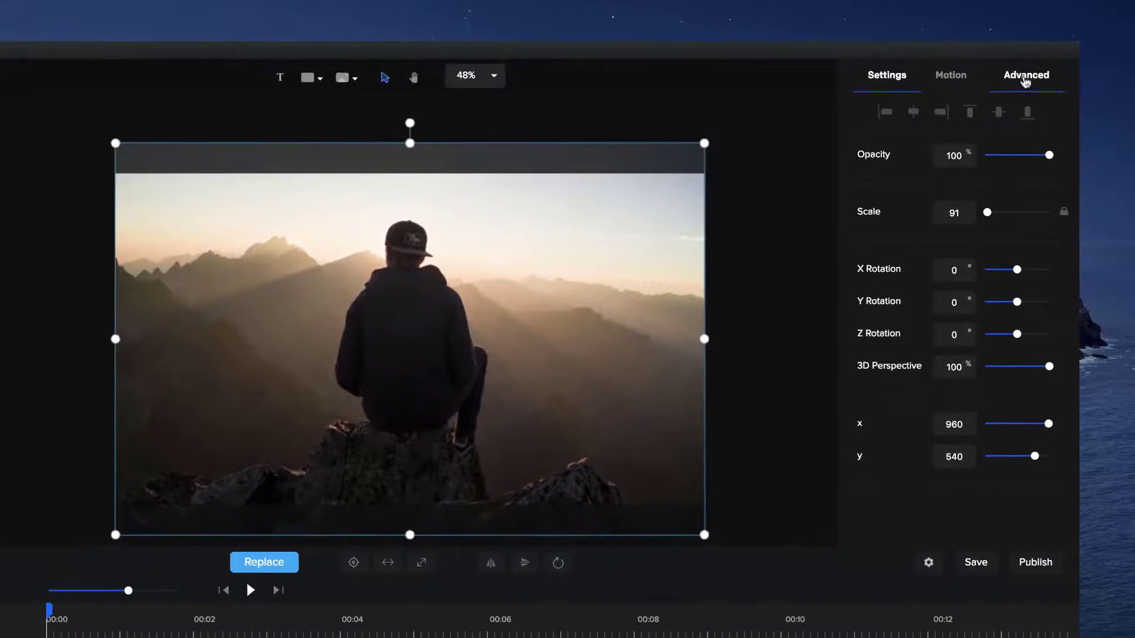
- Turn the photo's Glitch Effect on under Advanced and preview it
click(1041, 82)
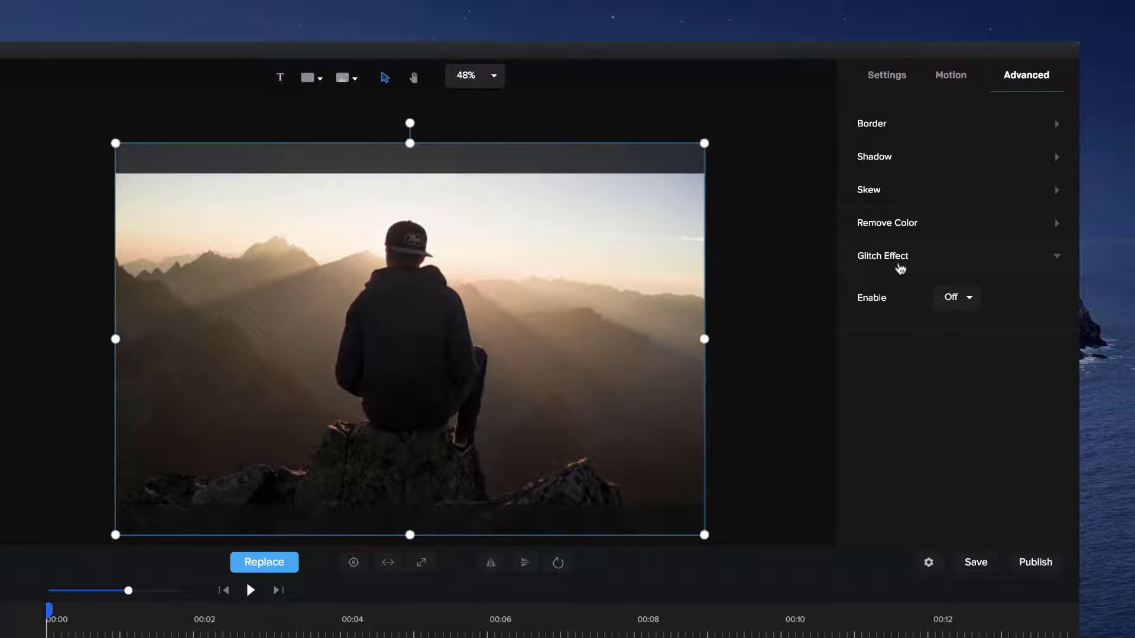
click(952, 297)
click(950, 324)
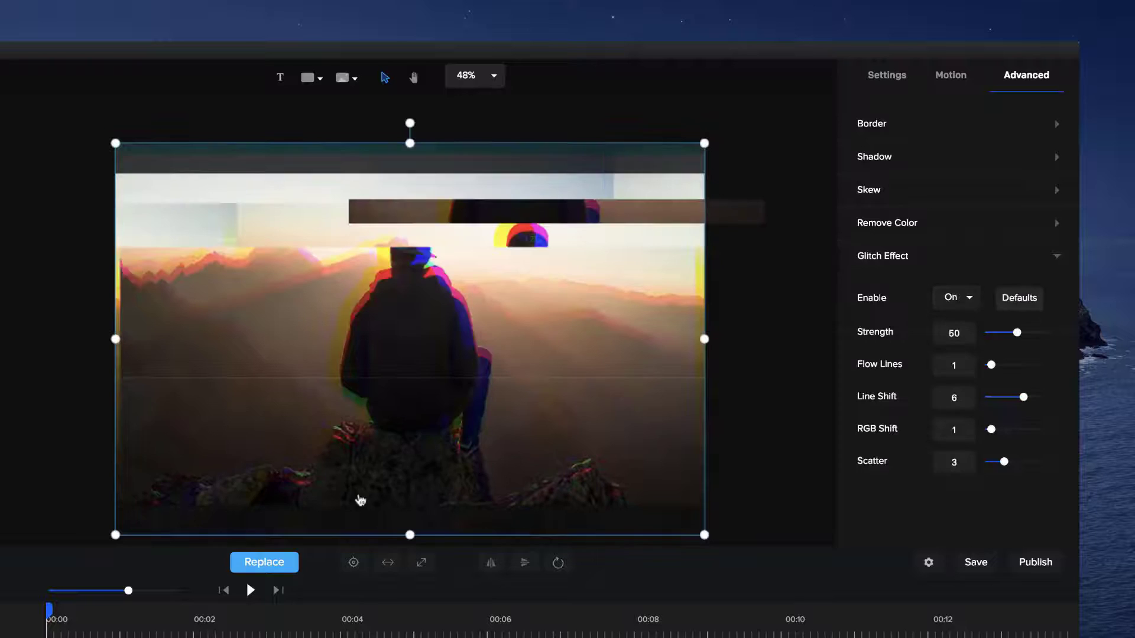
click(251, 590)
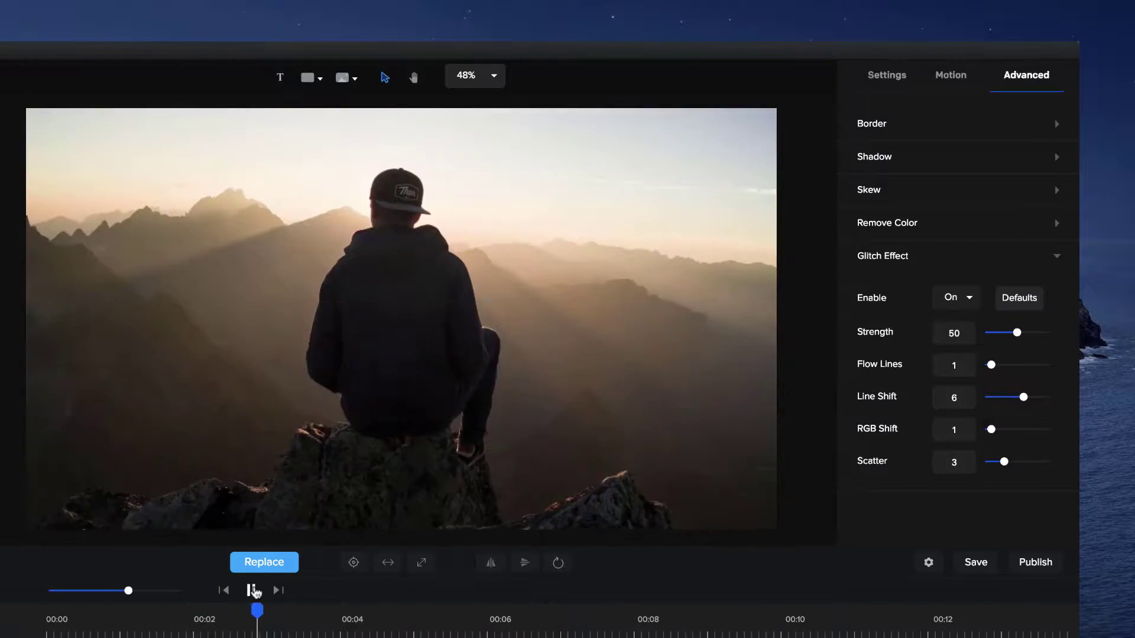
- Add a custom animation to the photo with Glitch Effect enabled as an animated property
click(251, 590)
click(224, 590)
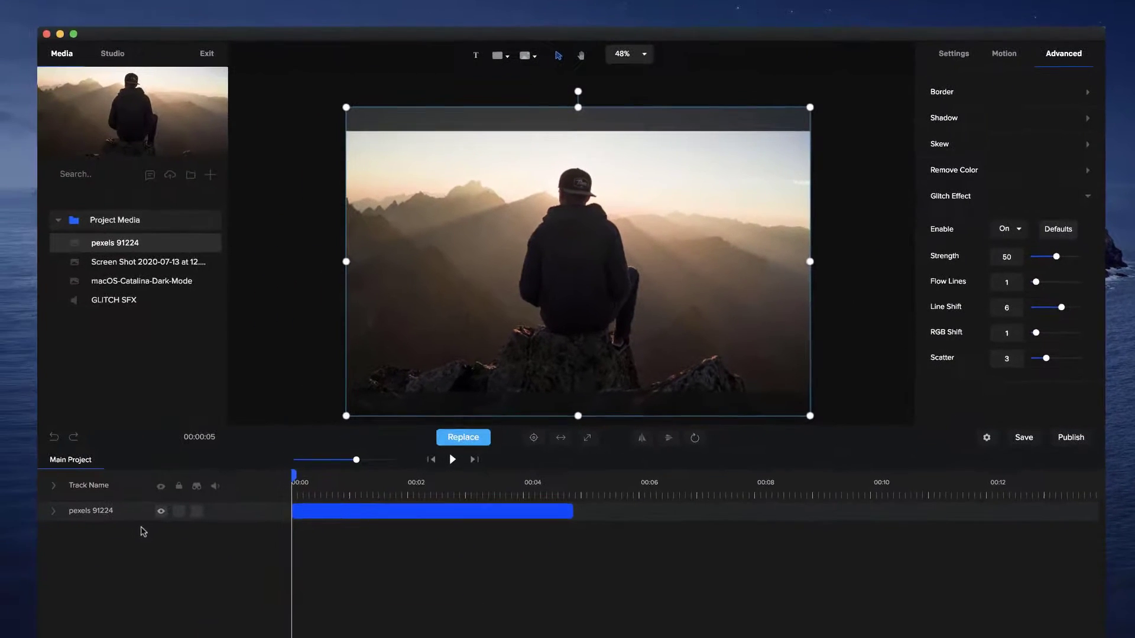
click(57, 516)
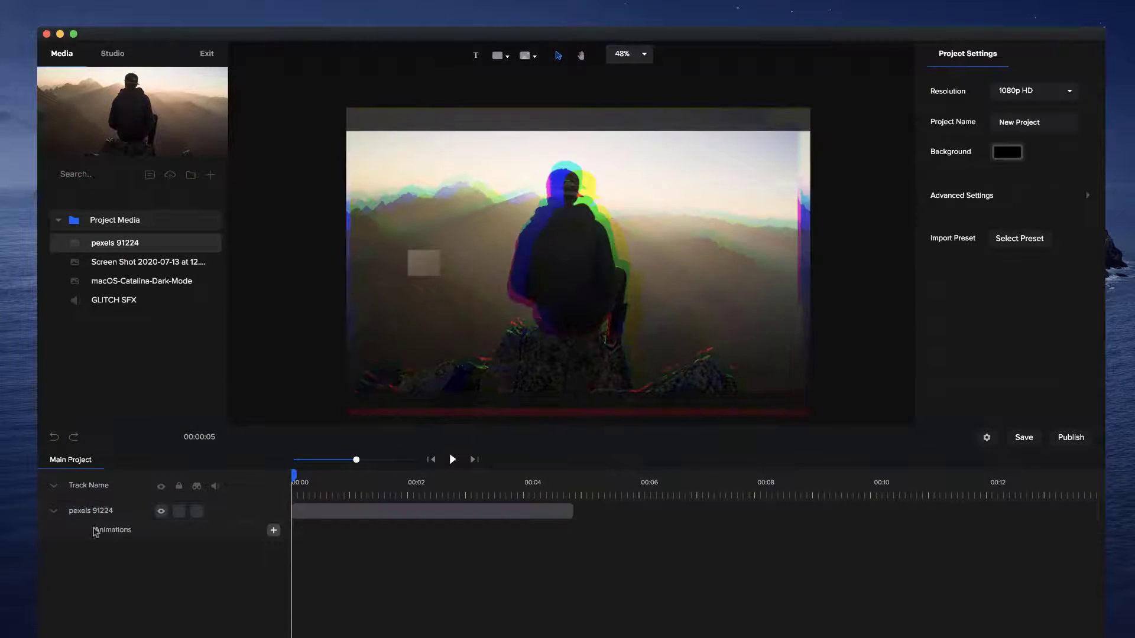
click(274, 531)
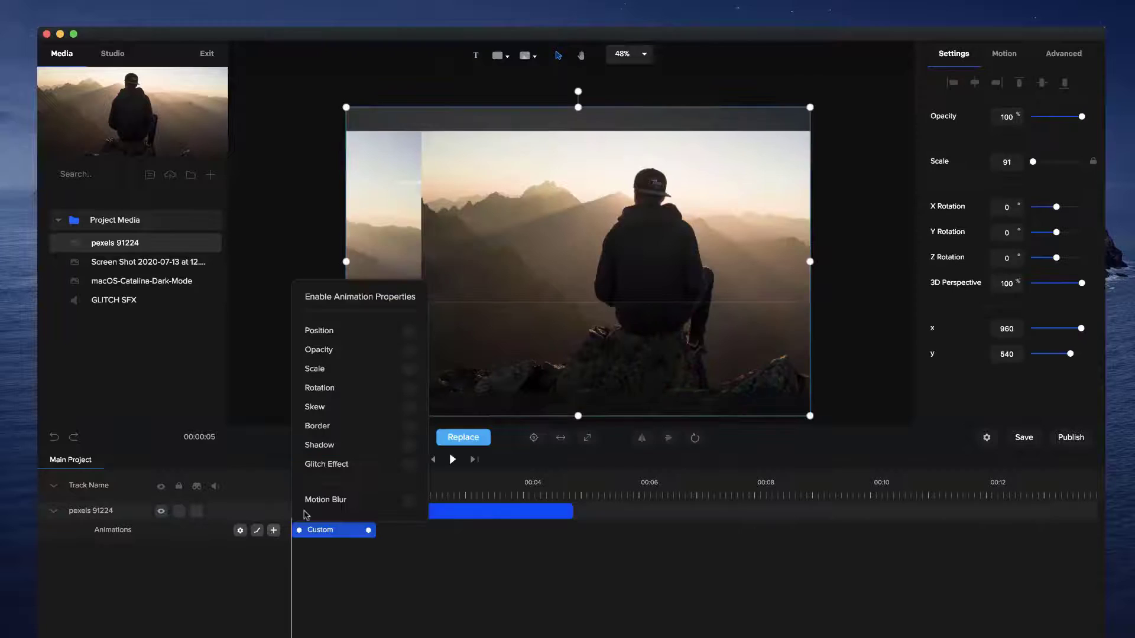
click(409, 464)
click(472, 587)
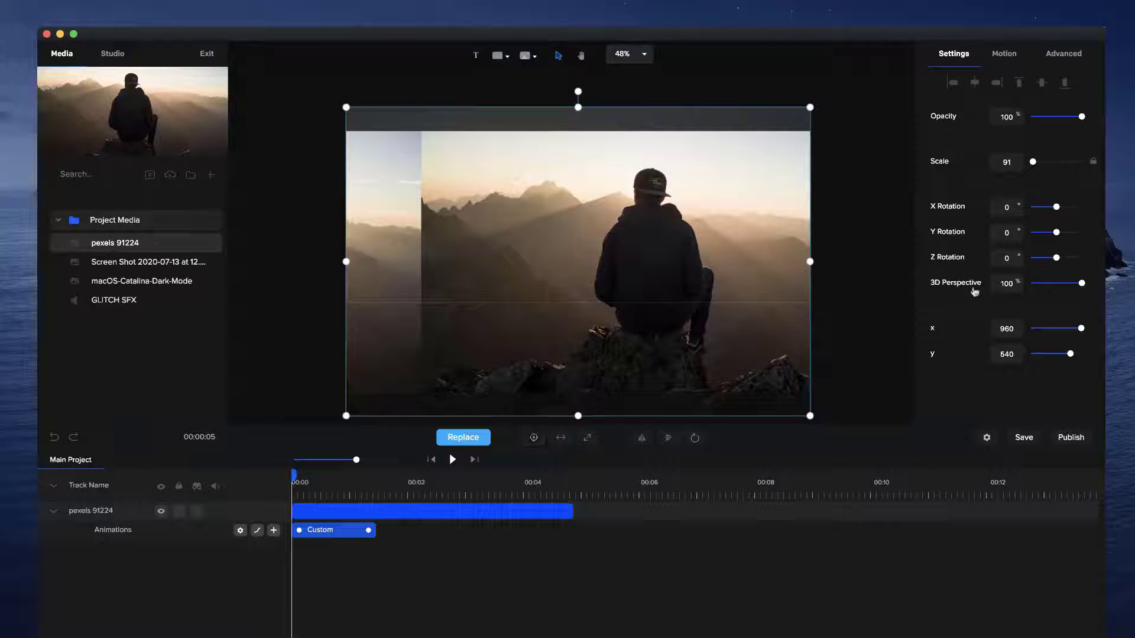
- Set glitch Strength to 0 at about 1.6 seconds and play the fade-out
click(1063, 53)
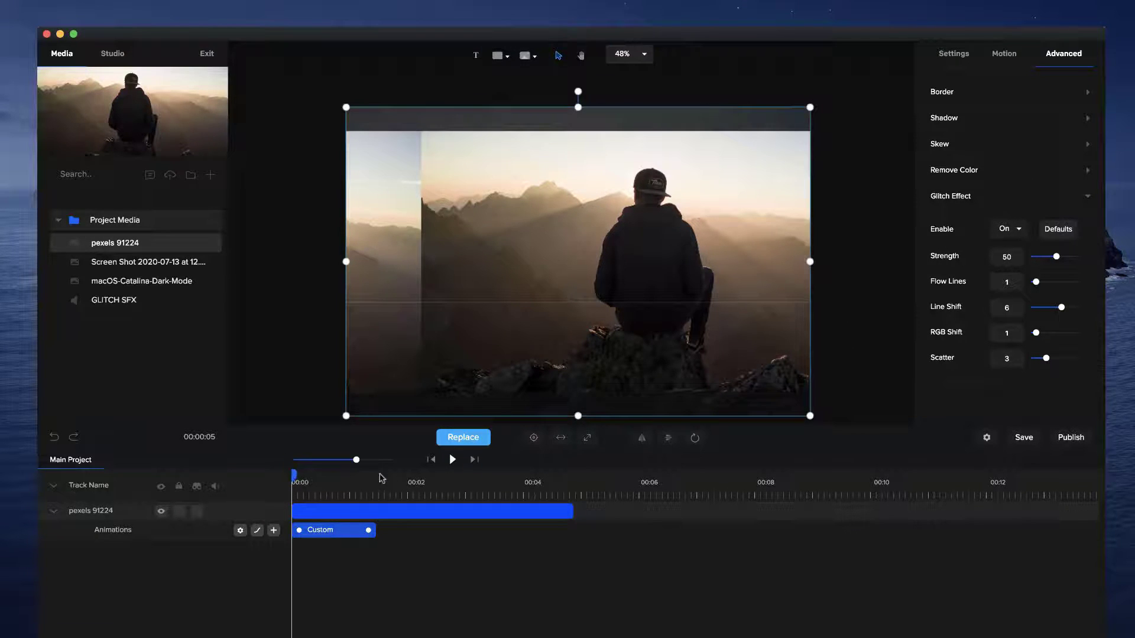
mouse_move(381, 479)
mouse_down()
mouse_move(397, 480)
mouse_move(385, 480)
mouse_up()
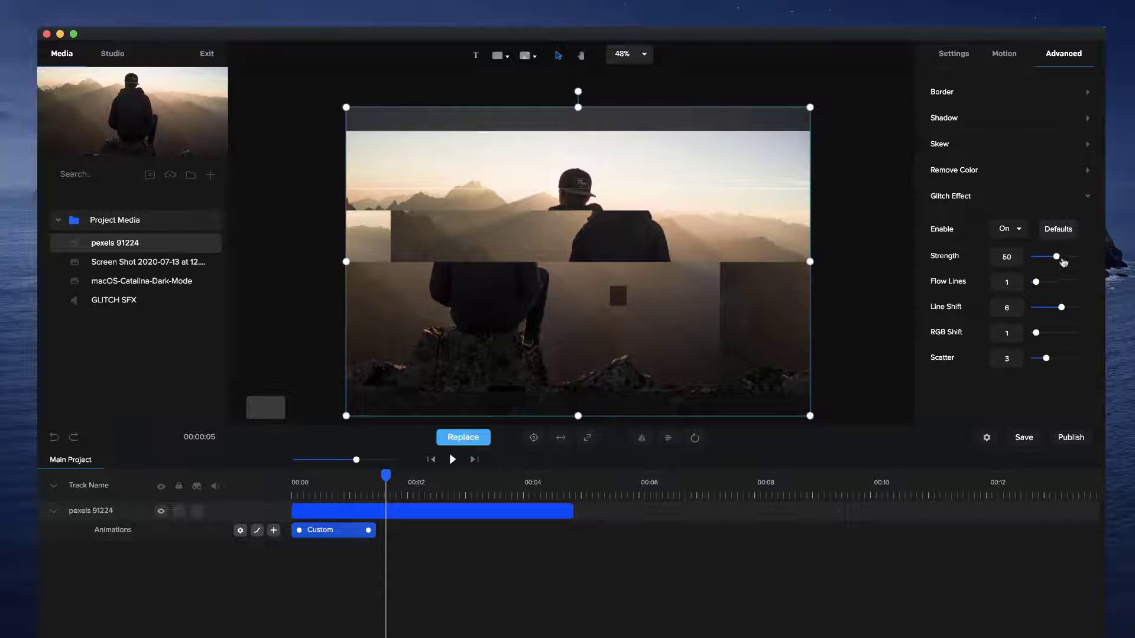
drag(1056, 256, 990, 258)
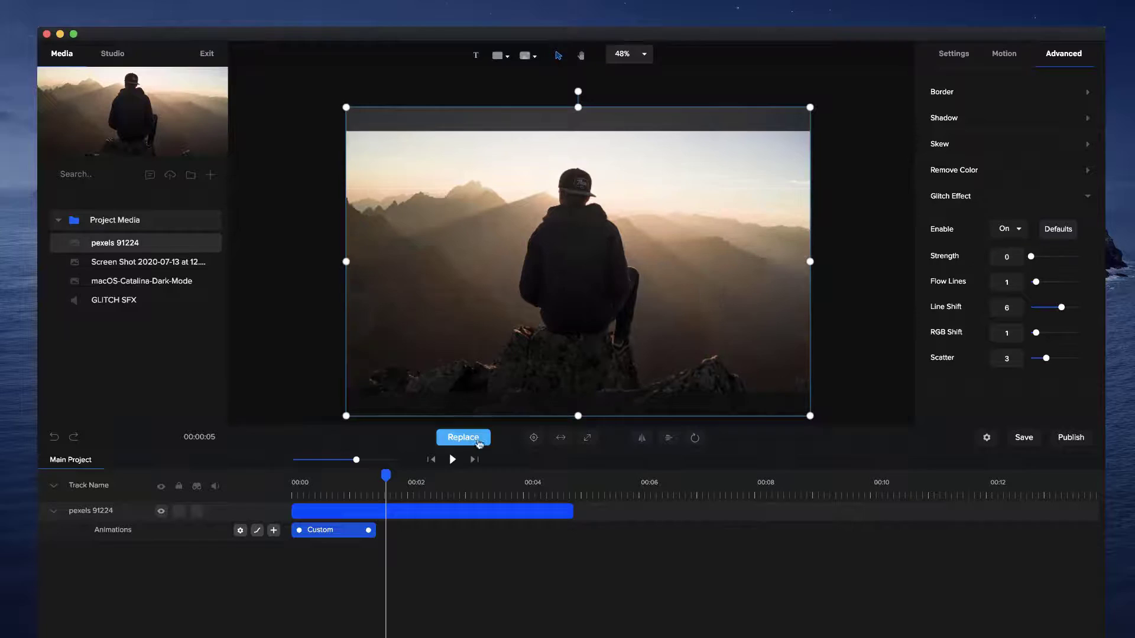
click(436, 460)
click(453, 460)
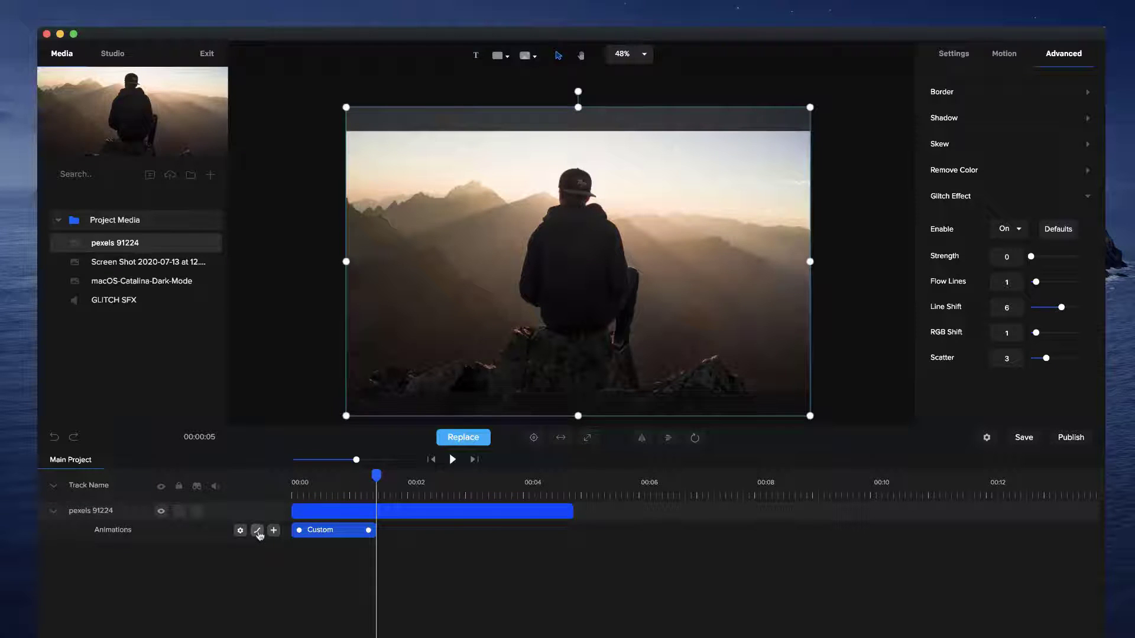
- Set the animation's easing to Both > Linear
click(258, 533)
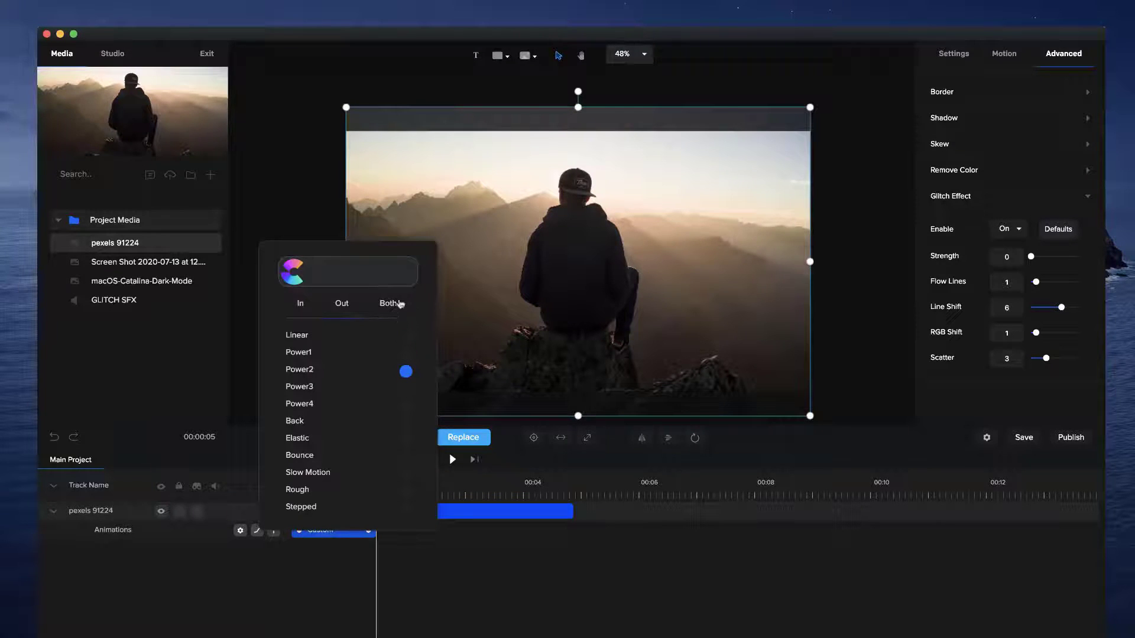
click(400, 309)
click(406, 335)
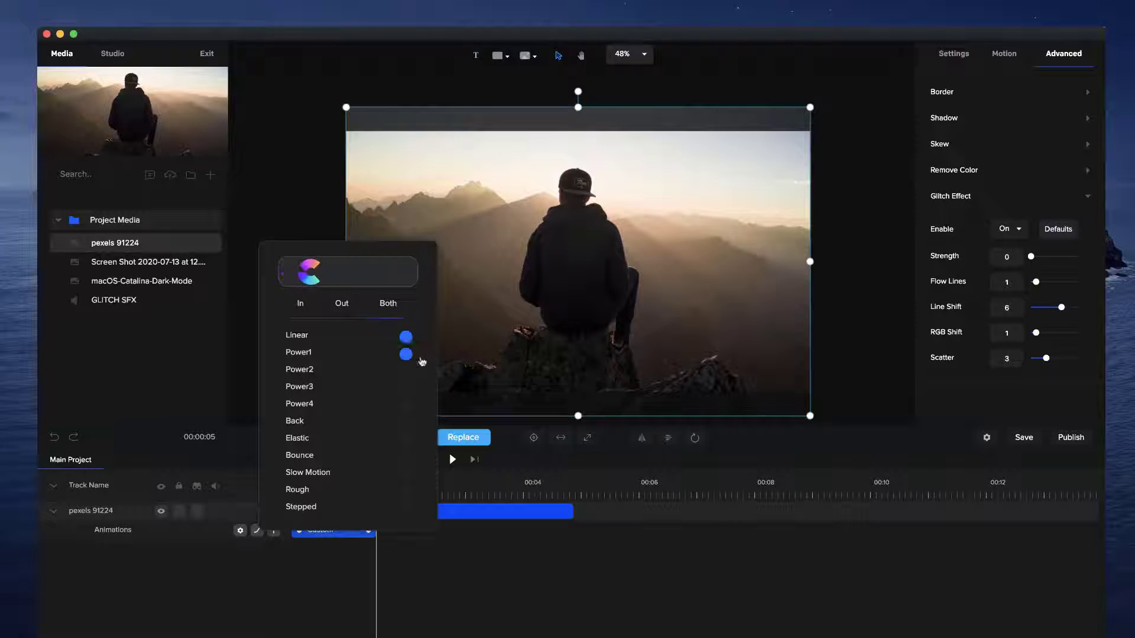
click(459, 543)
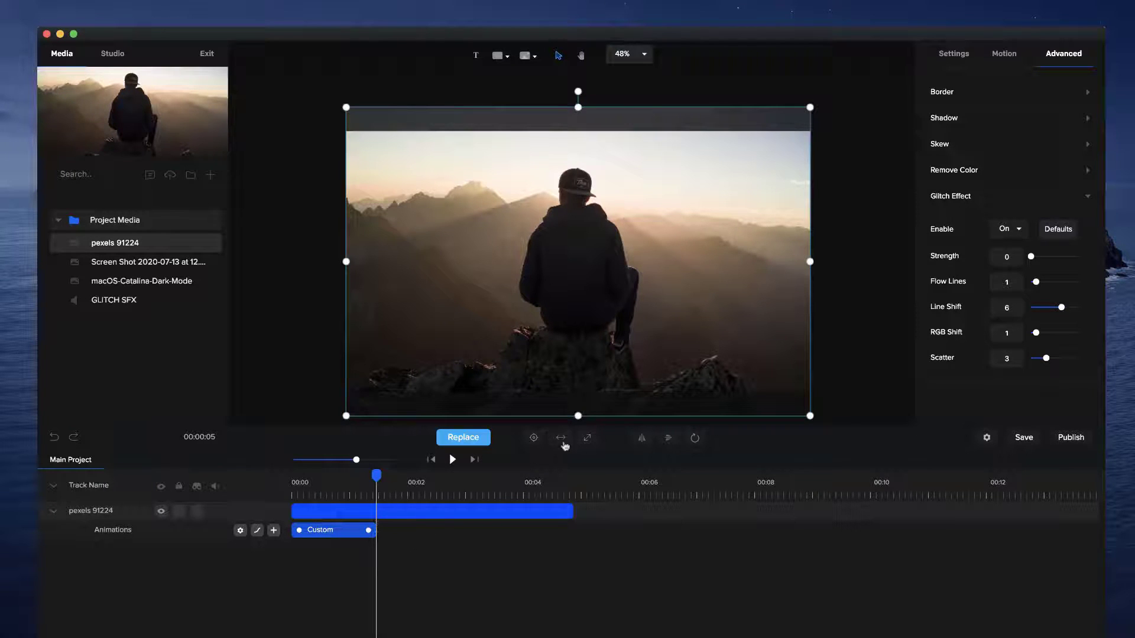
- Raise the starting glitch to Strength 69, Flow Lines 1.5 and RGB Shift 3, then preview
click(431, 460)
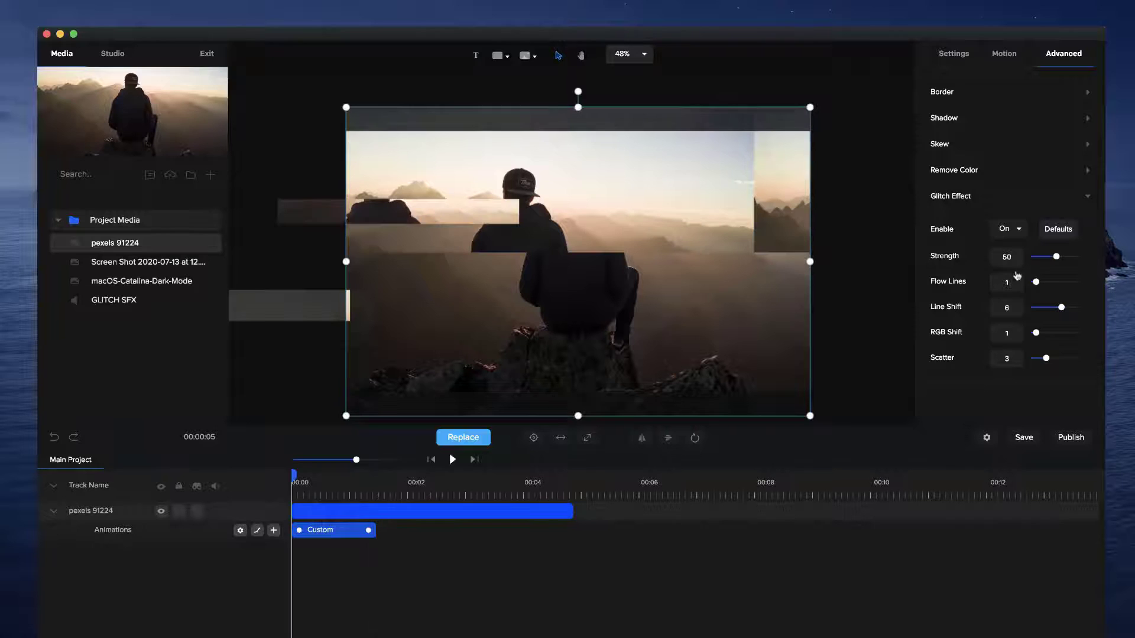
drag(1057, 256, 1067, 257)
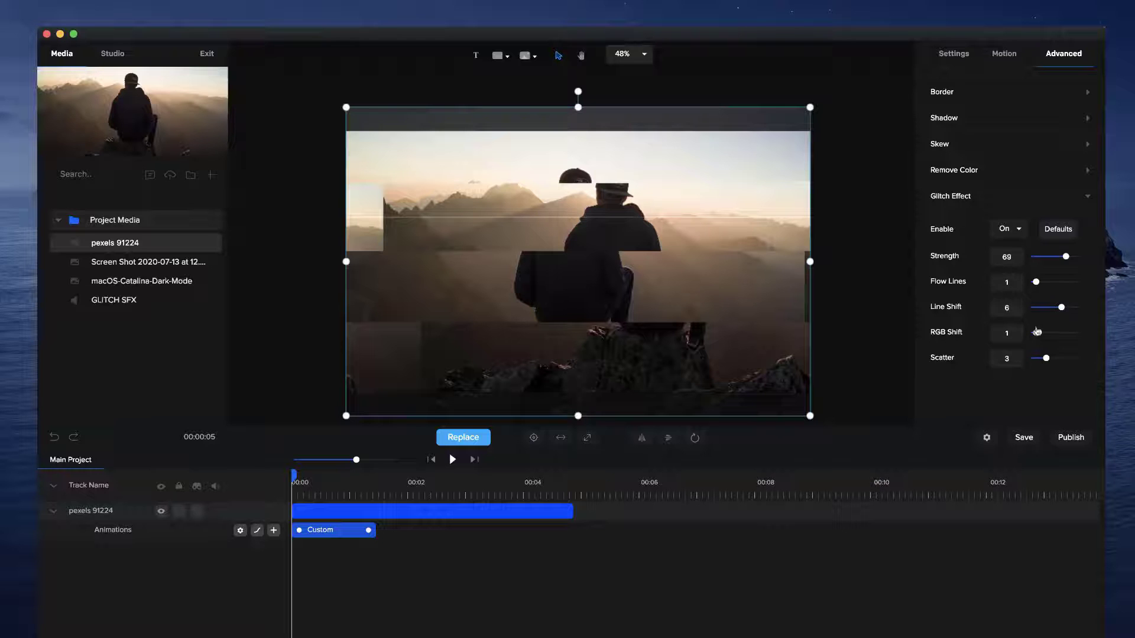
drag(1038, 282, 1038, 282)
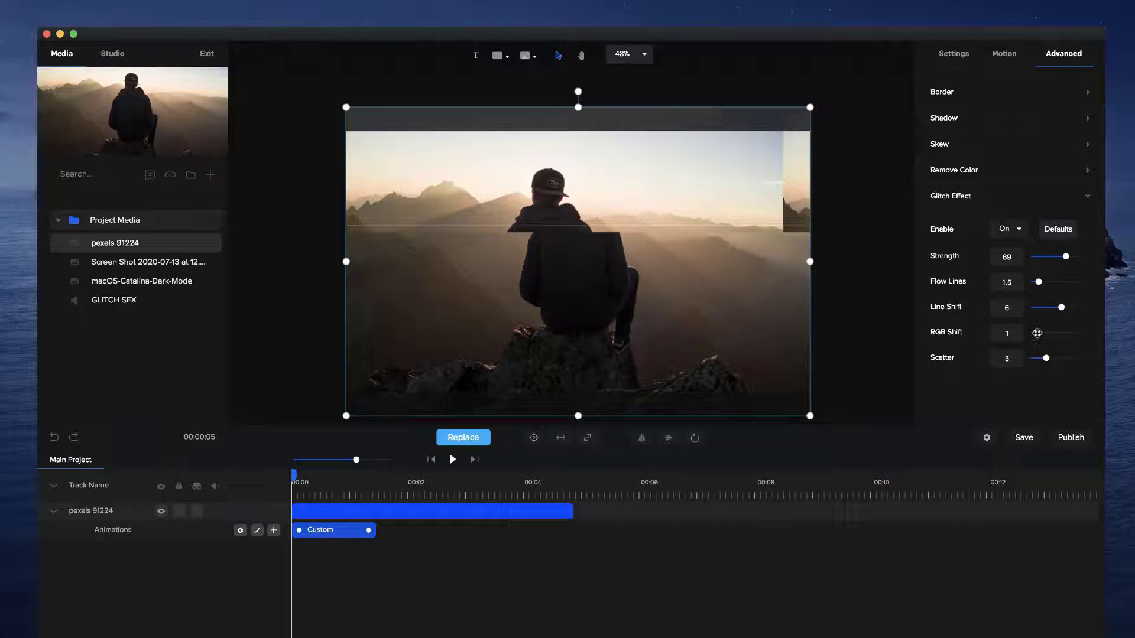
drag(1037, 333, 1059, 307)
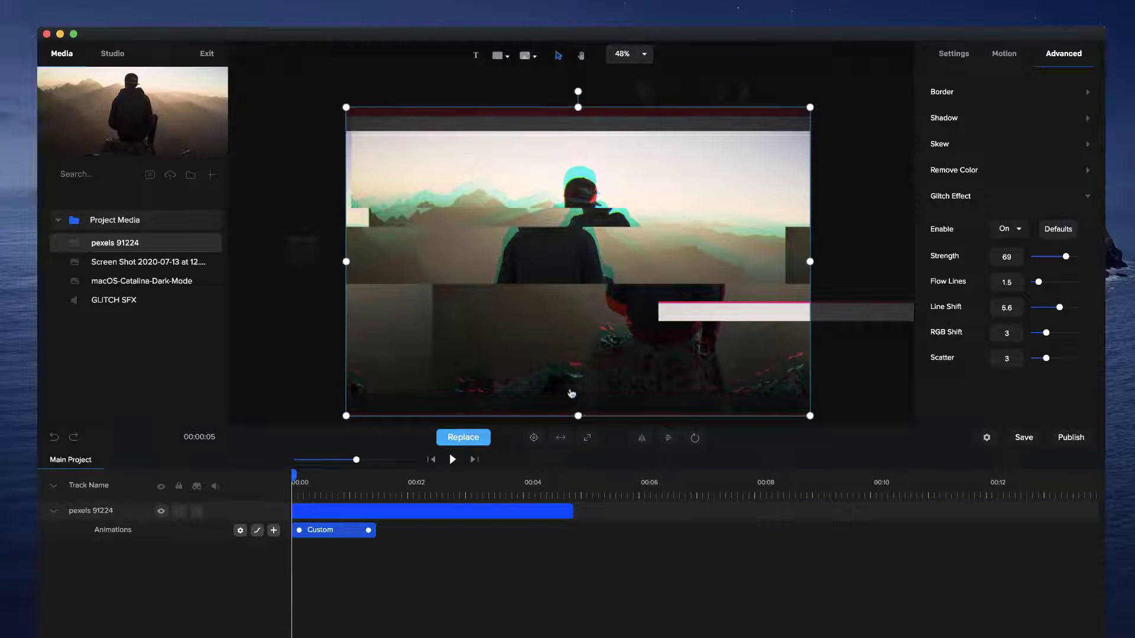
click(451, 460)
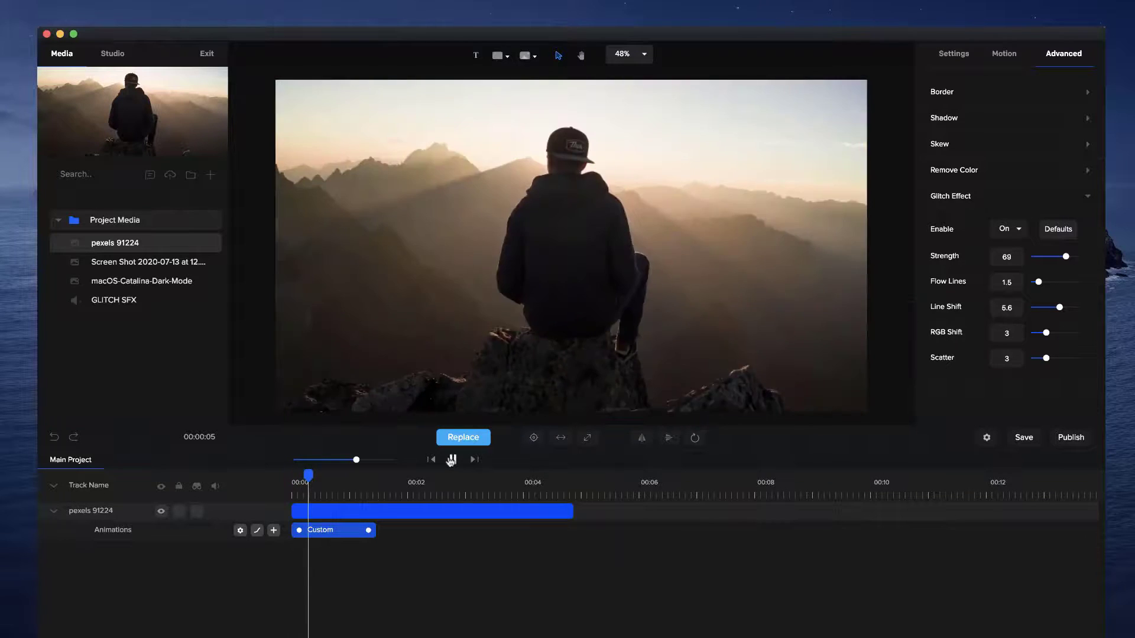
click(451, 460)
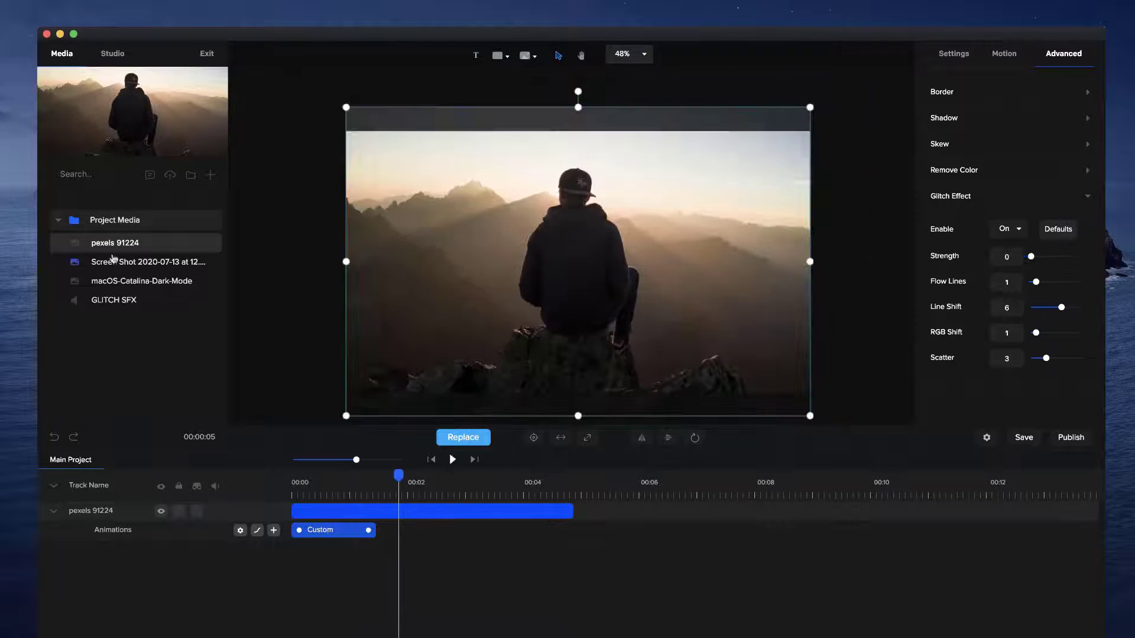
- Add and trim the GLITCH SFX sound, play it, then remove the clips from the timeline
click(126, 299)
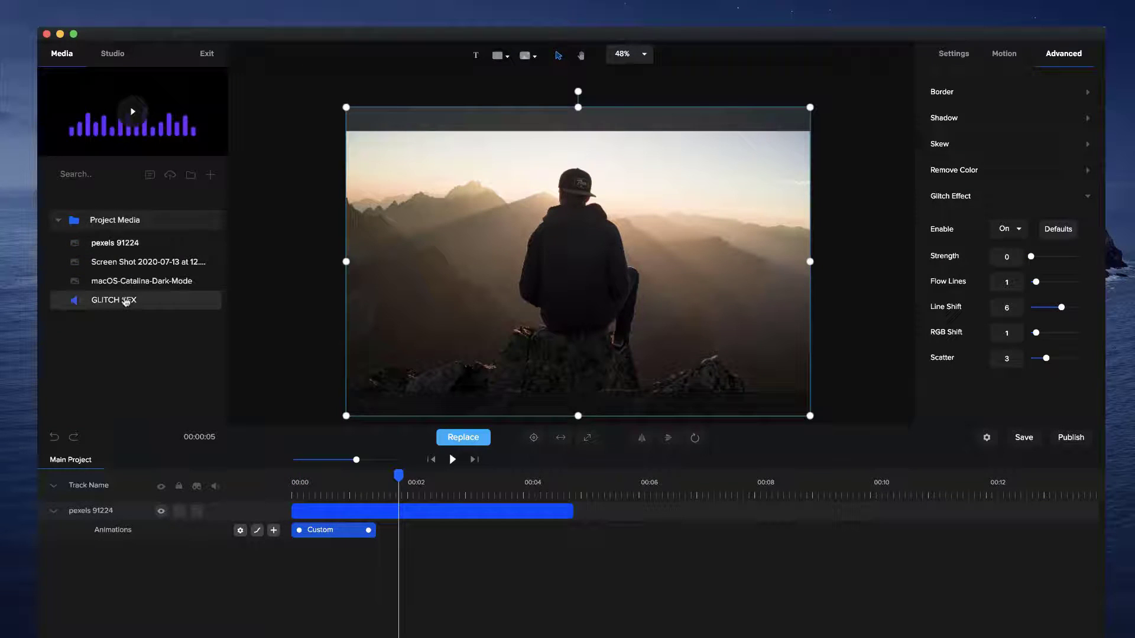
click(431, 460)
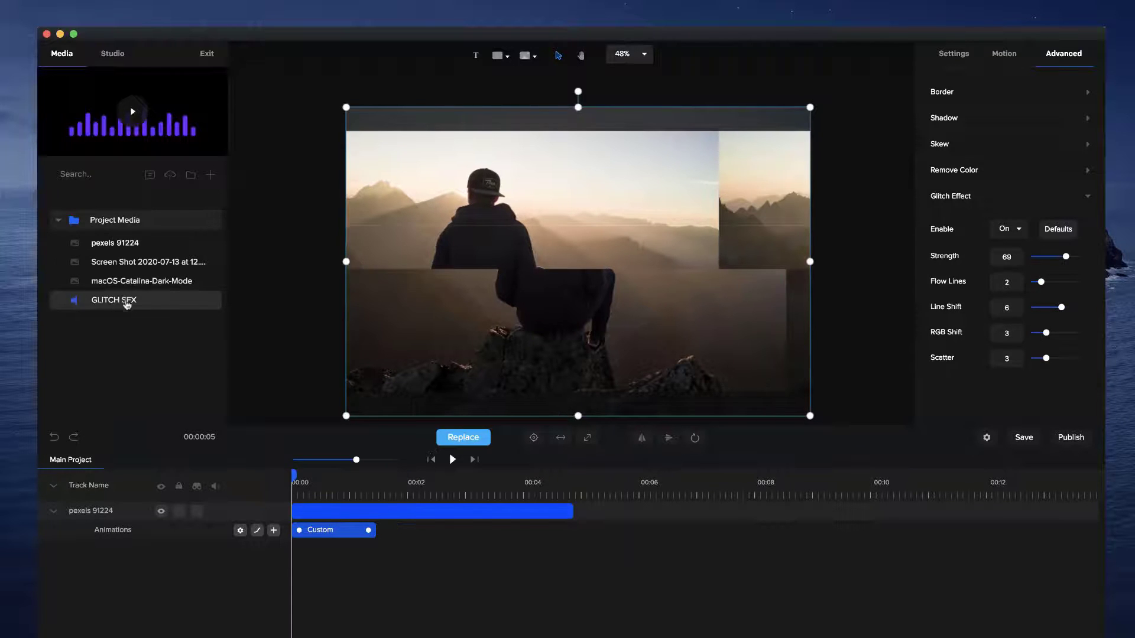
drag(127, 303, 407, 302)
drag(404, 511, 379, 508)
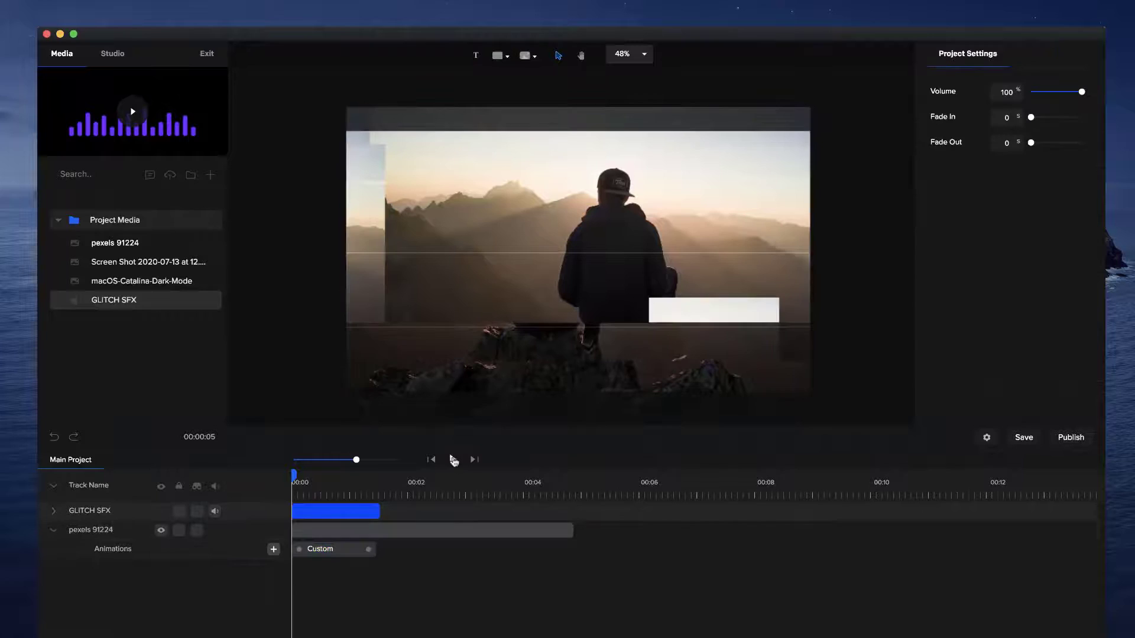
click(454, 460)
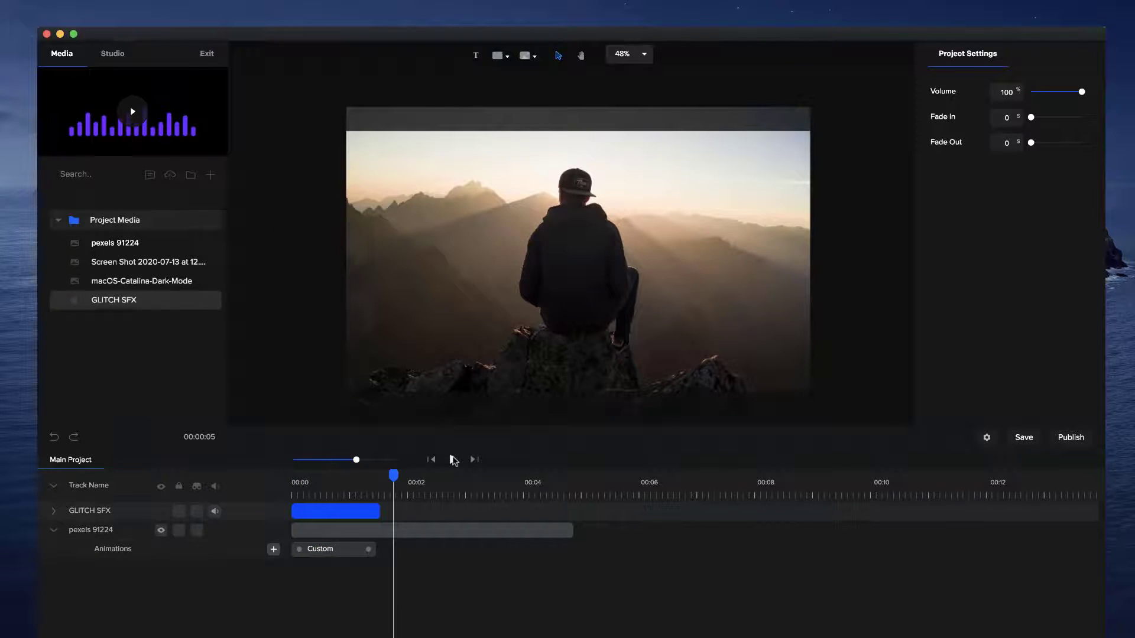
click(334, 527)
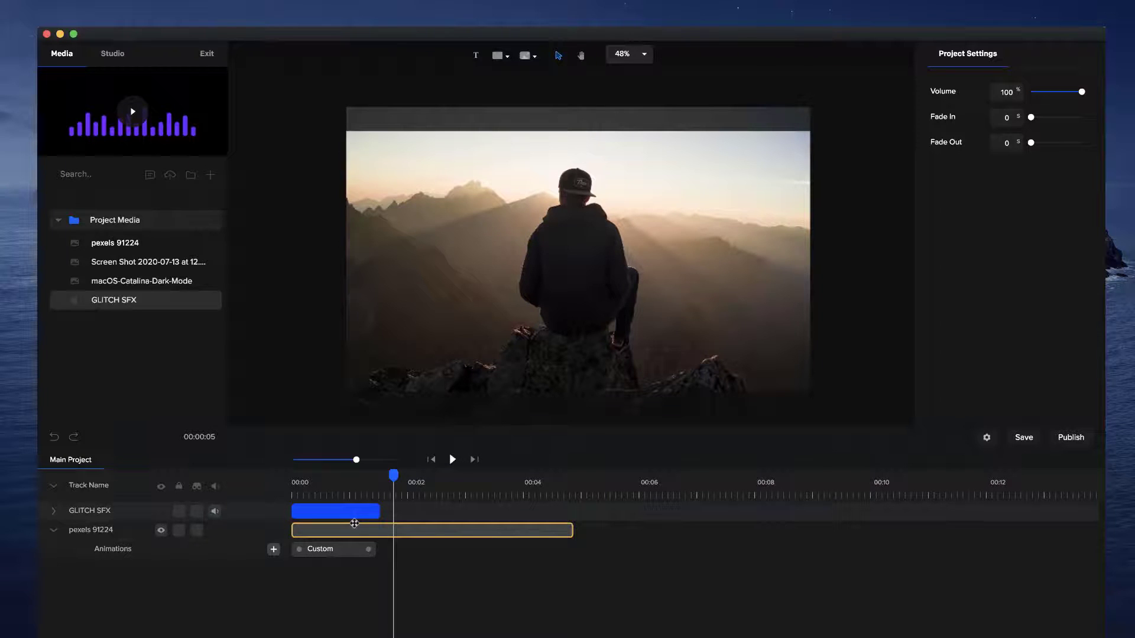
key(super+z)
key(super+z)
key(super+z)
key(super+z)
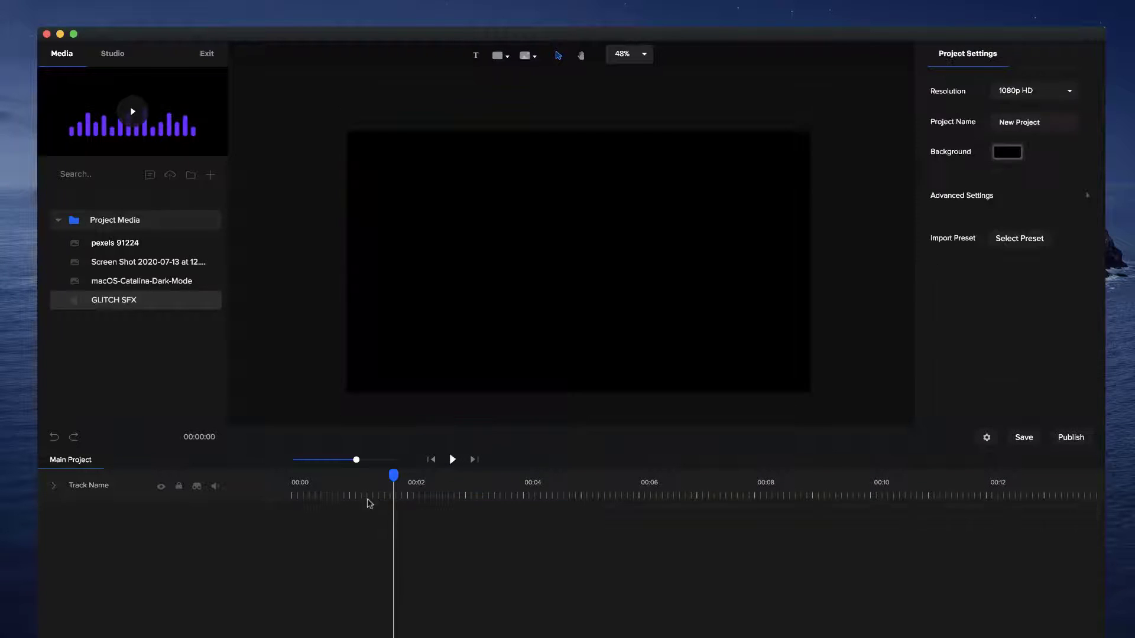
- Add the Chef Character scene from Studio > Scenes and play it from the start
click(112, 53)
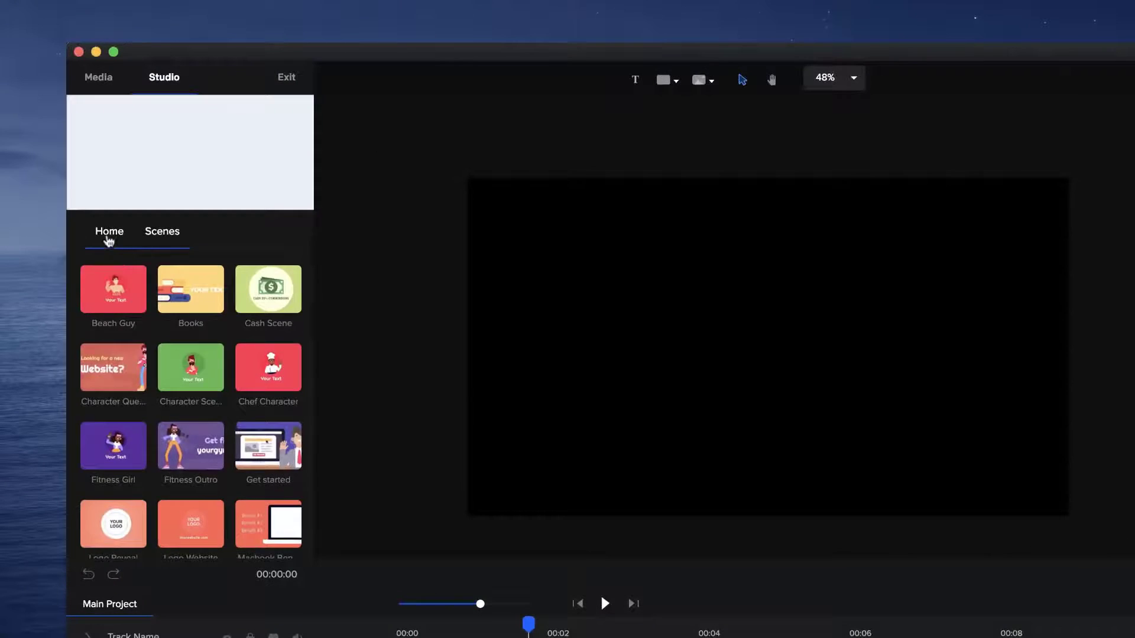
click(109, 233)
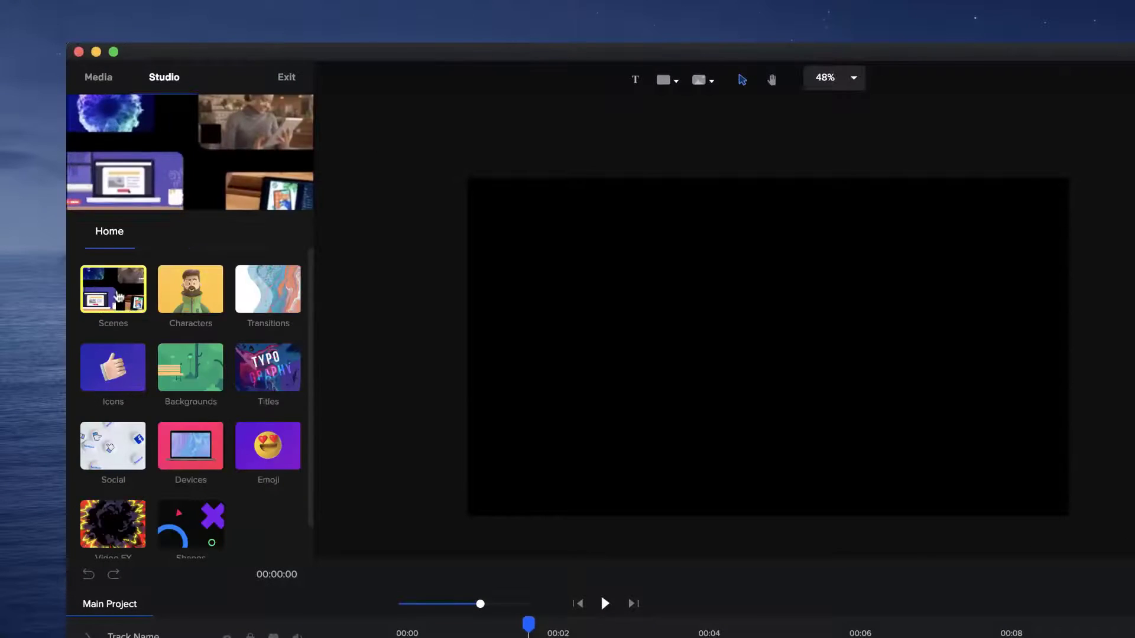
click(122, 303)
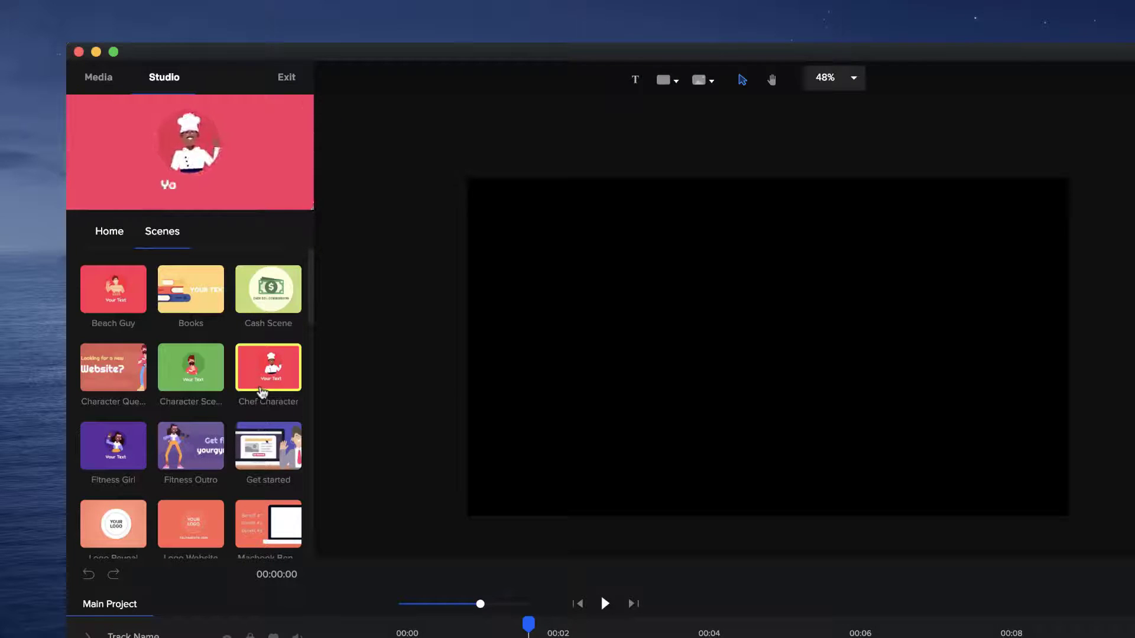
scroll(262, 393, down, 1)
scroll(262, 393, up, 1)
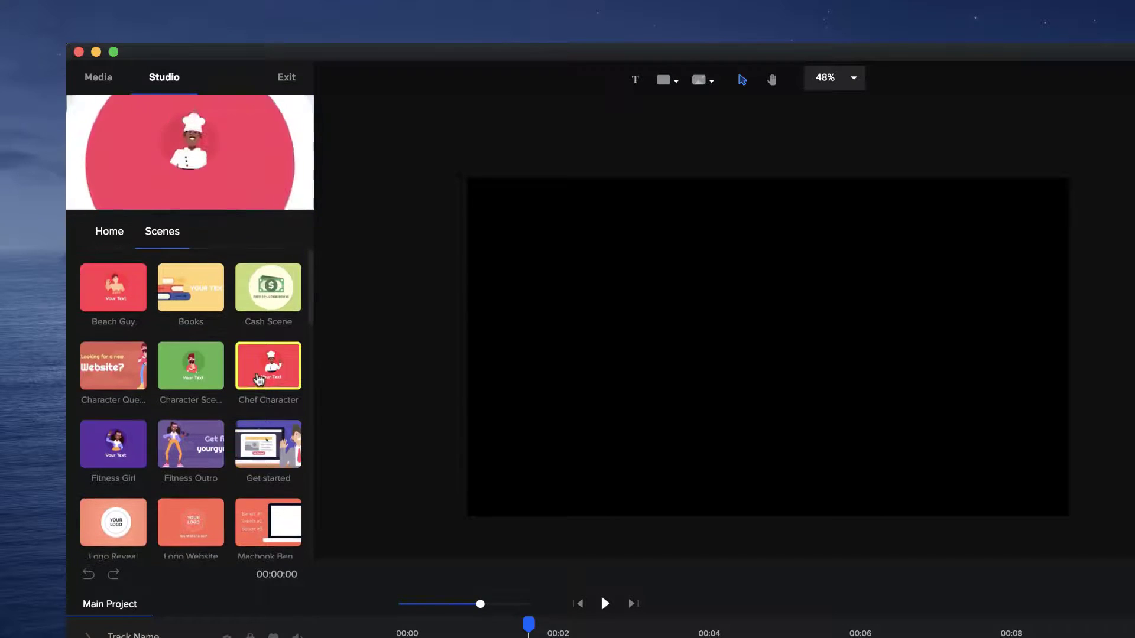
drag(268, 372, 570, 384)
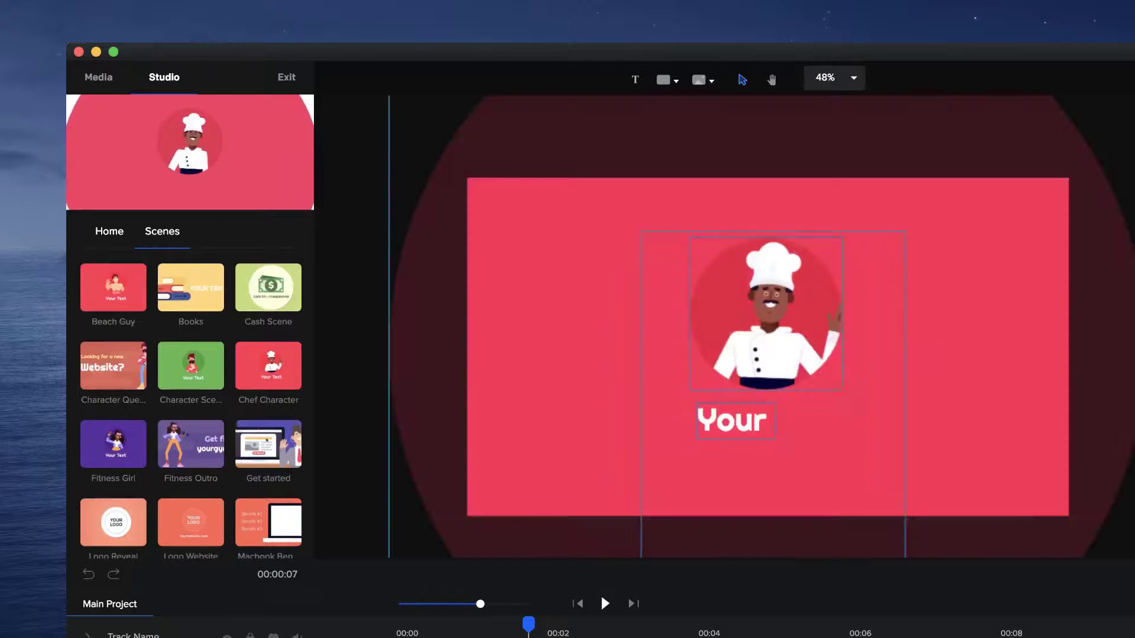
click(577, 604)
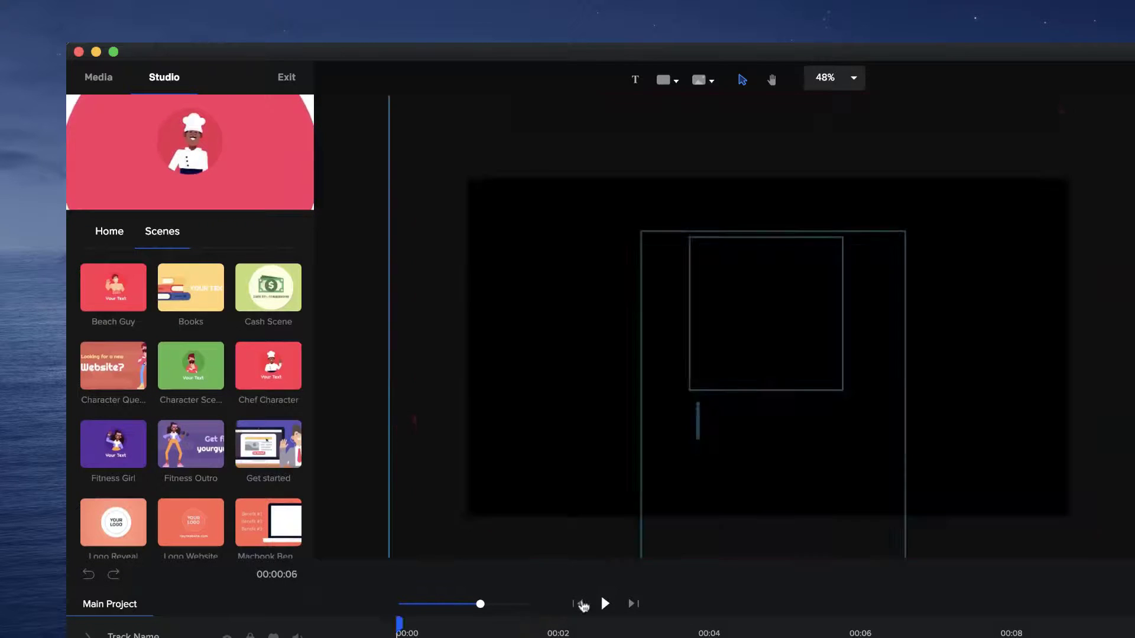
click(604, 603)
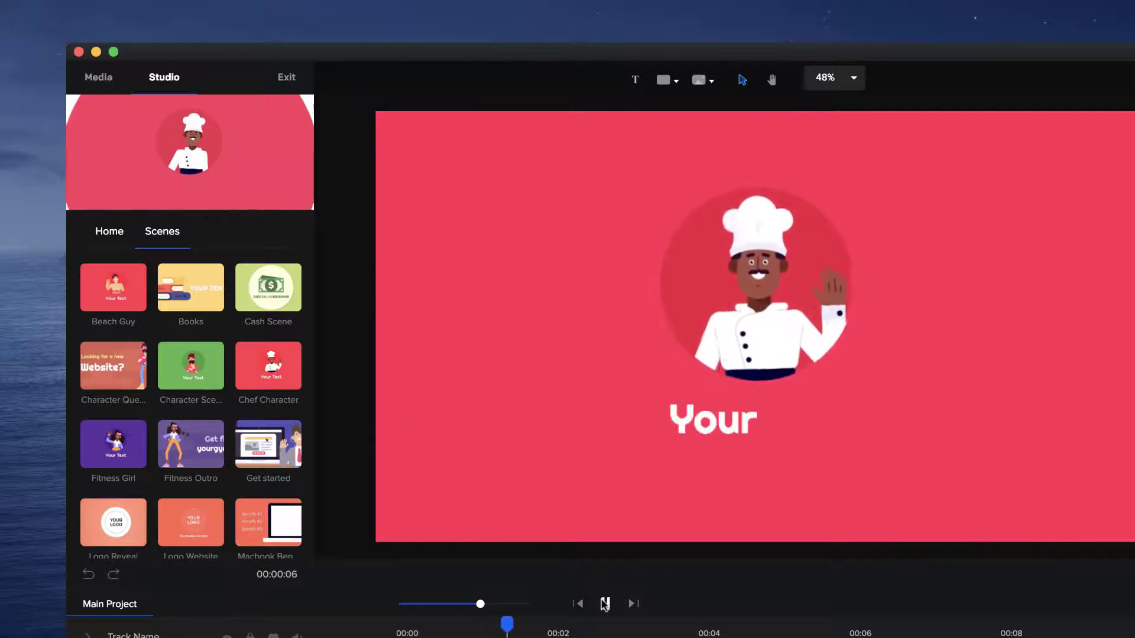
click(605, 603)
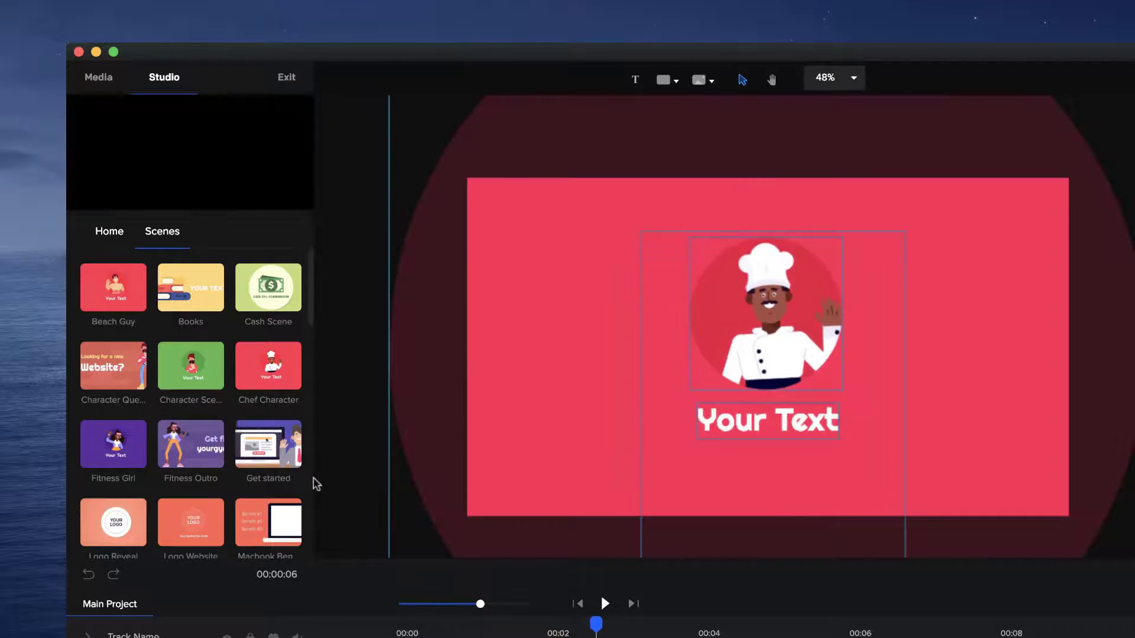
- Add the Paper Writing scene after the chef scene and play it
scroll(308, 471, down, 3)
scroll(308, 471, down, 3)
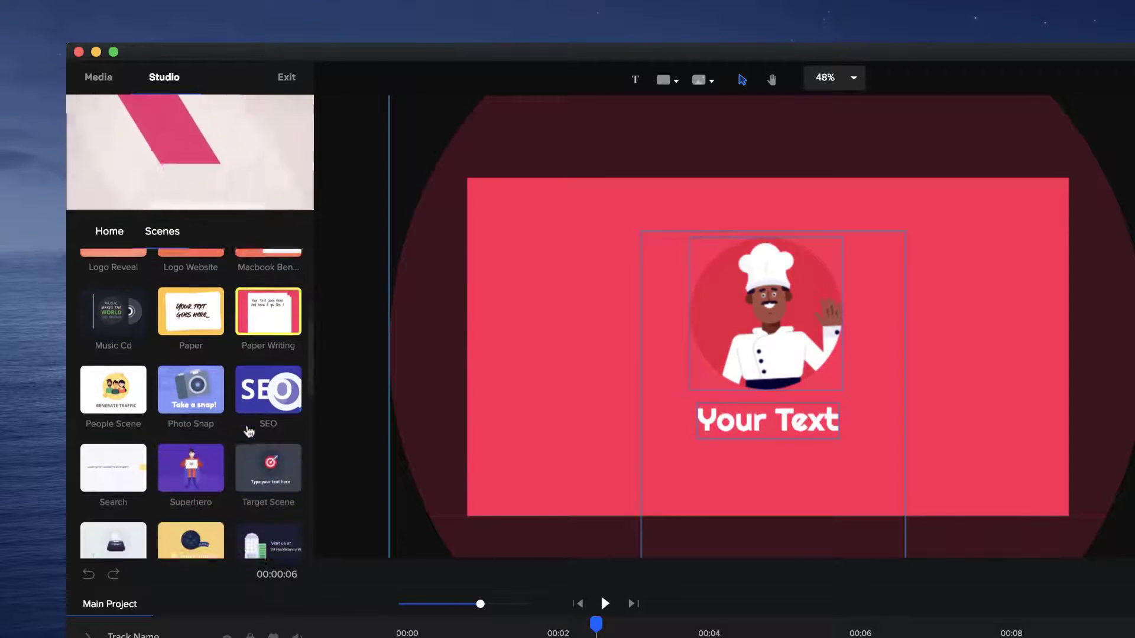
drag(263, 320, 776, 407)
click(605, 604)
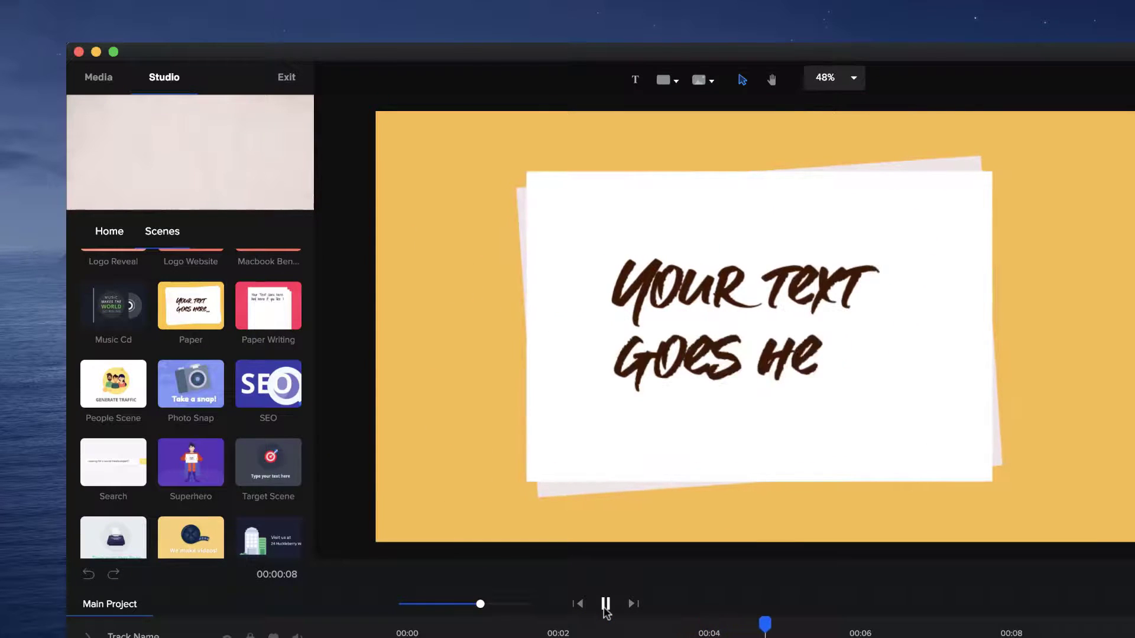
click(604, 603)
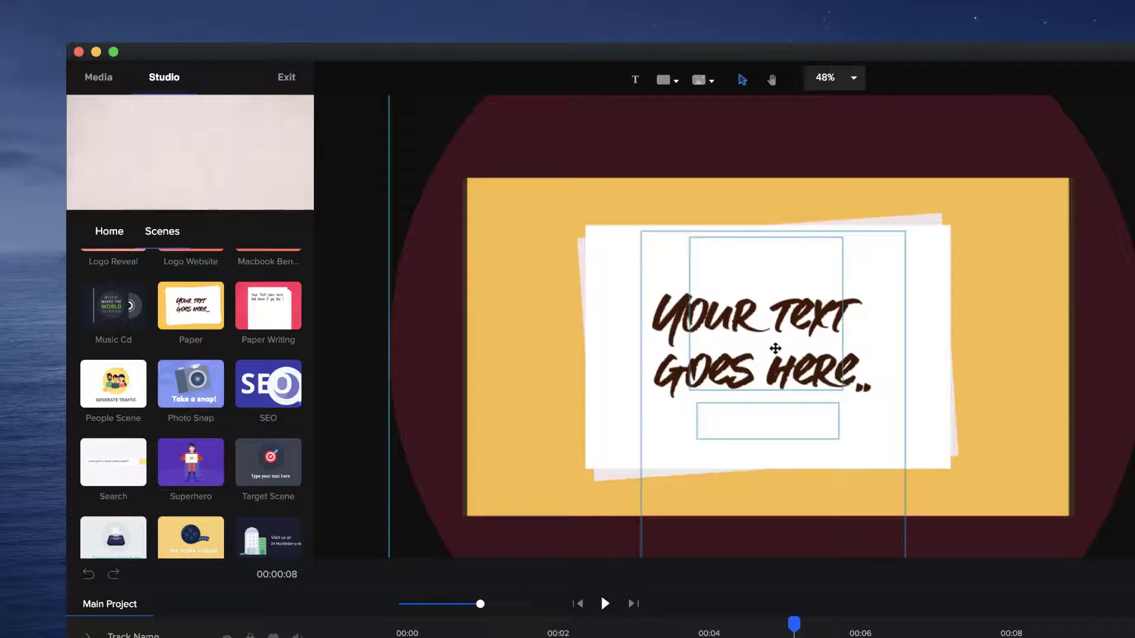
double_click(772, 352)
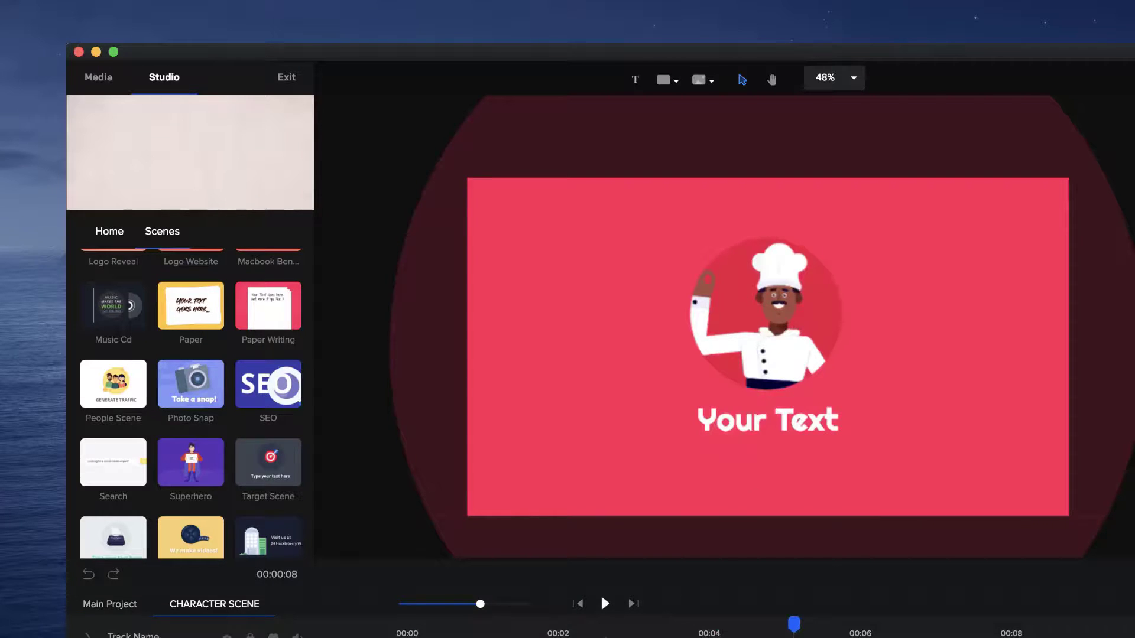
click(151, 616)
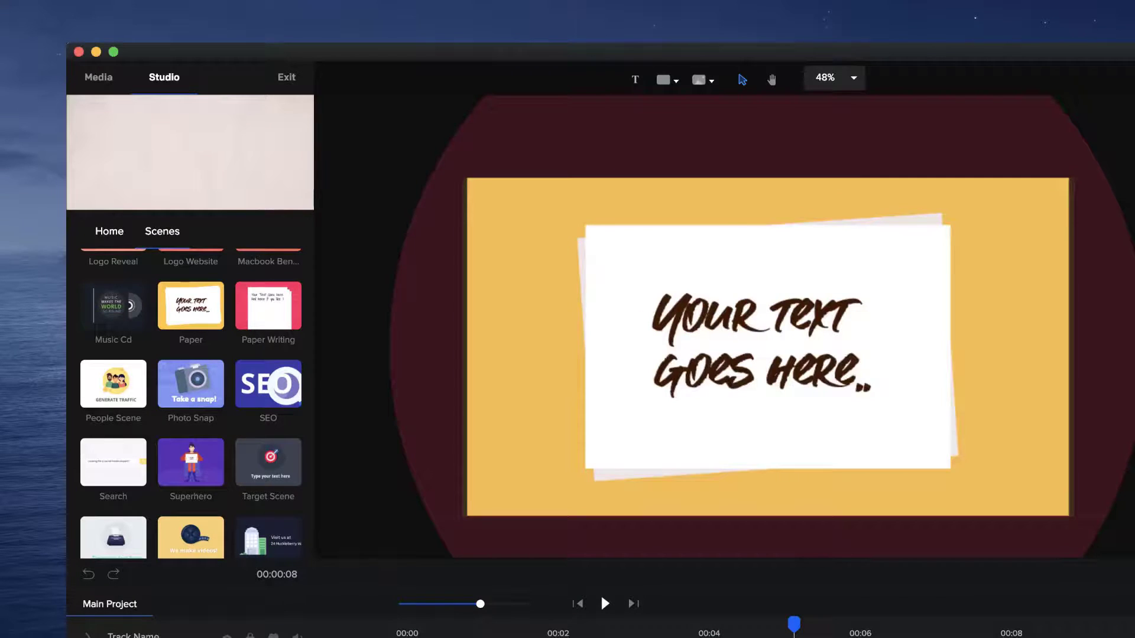
double_click(772, 352)
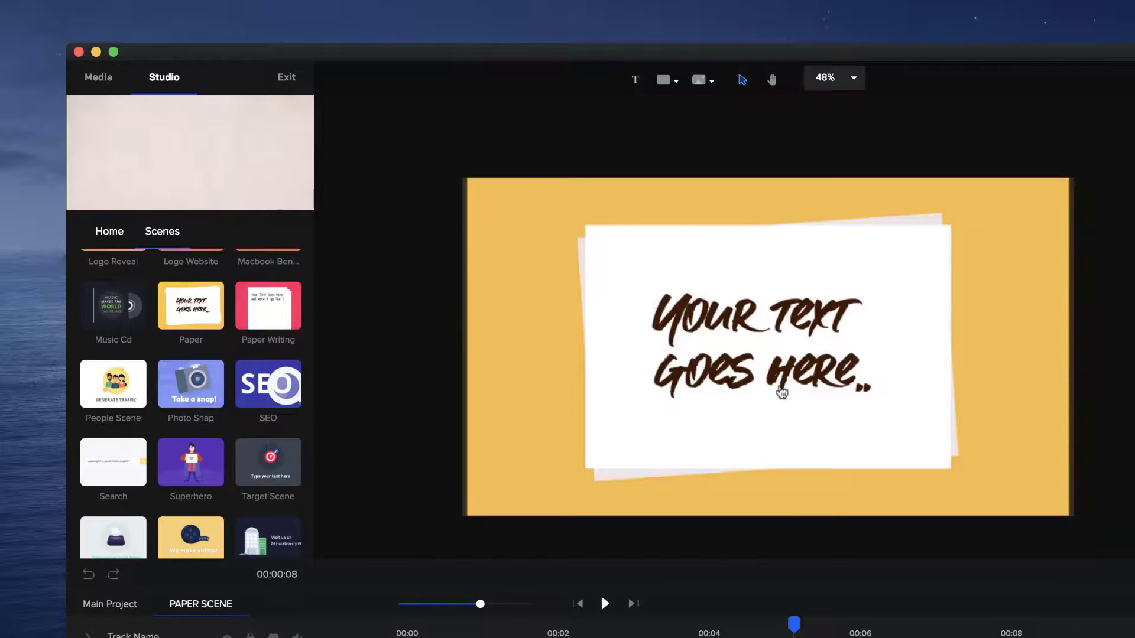
click(781, 392)
triple_click(794, 315)
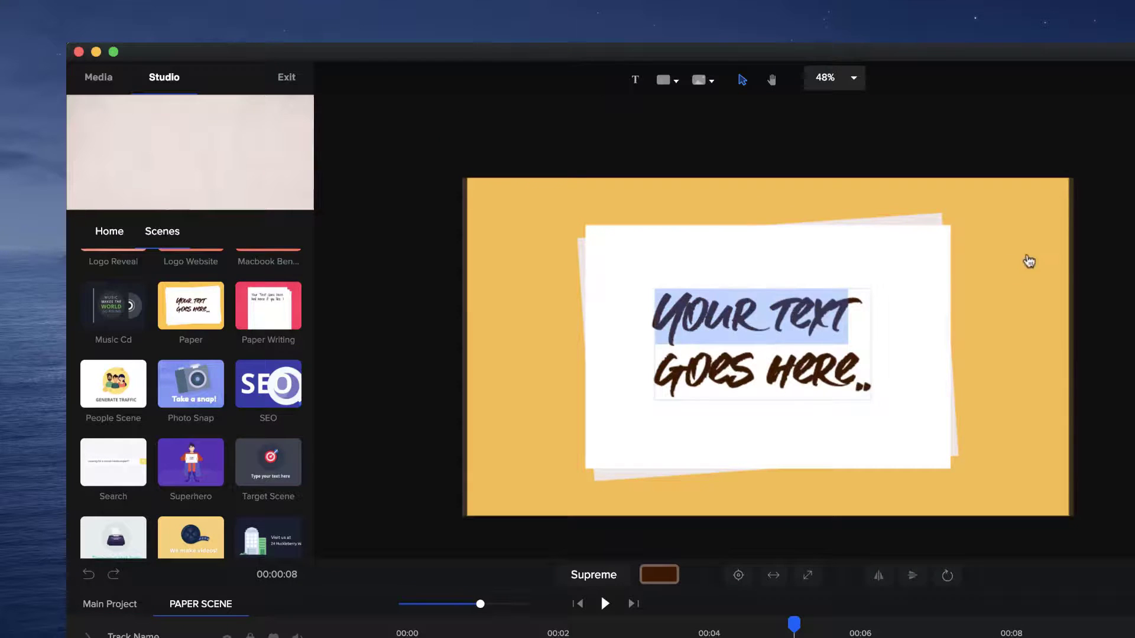
click(1110, 243)
click(1013, 239)
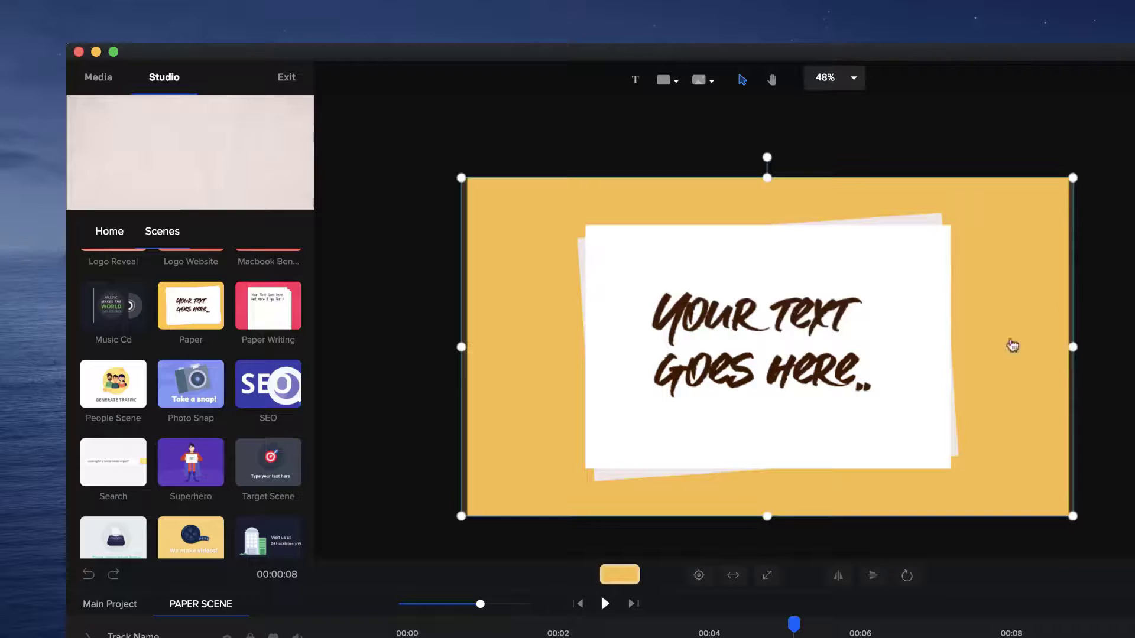
click(110, 604)
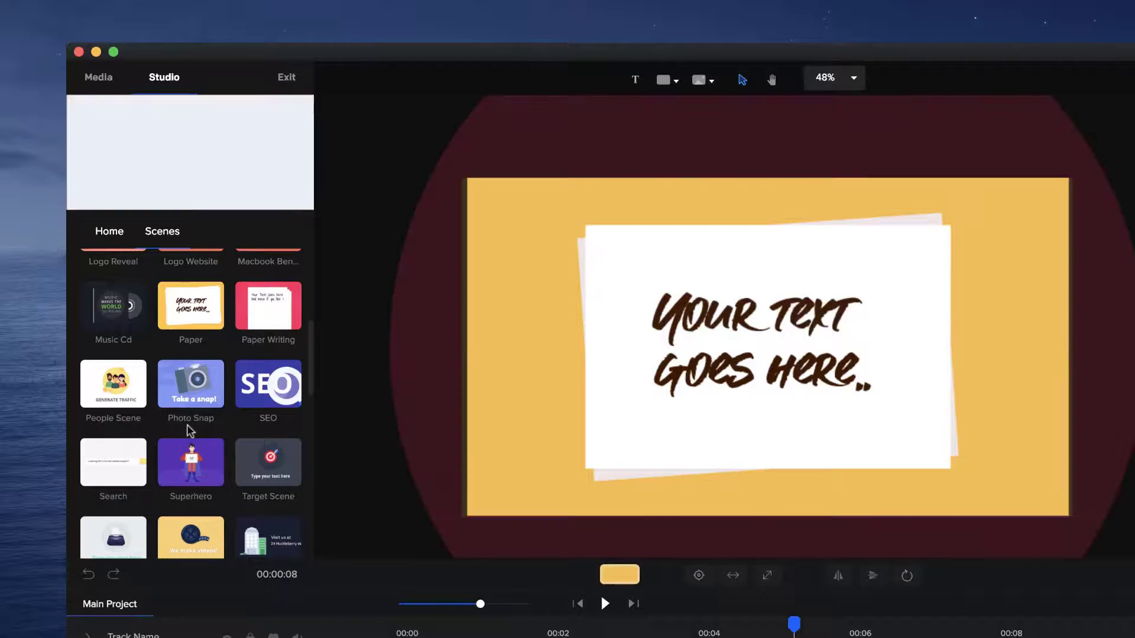
scroll(191, 430, down, 10)
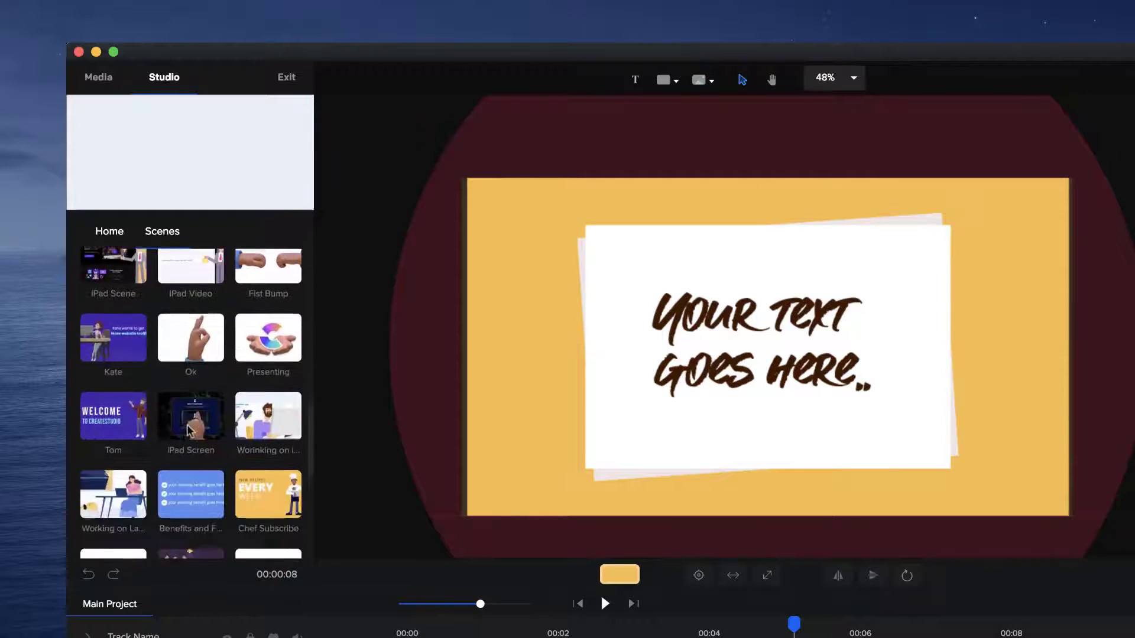
scroll(190, 431, down, 5)
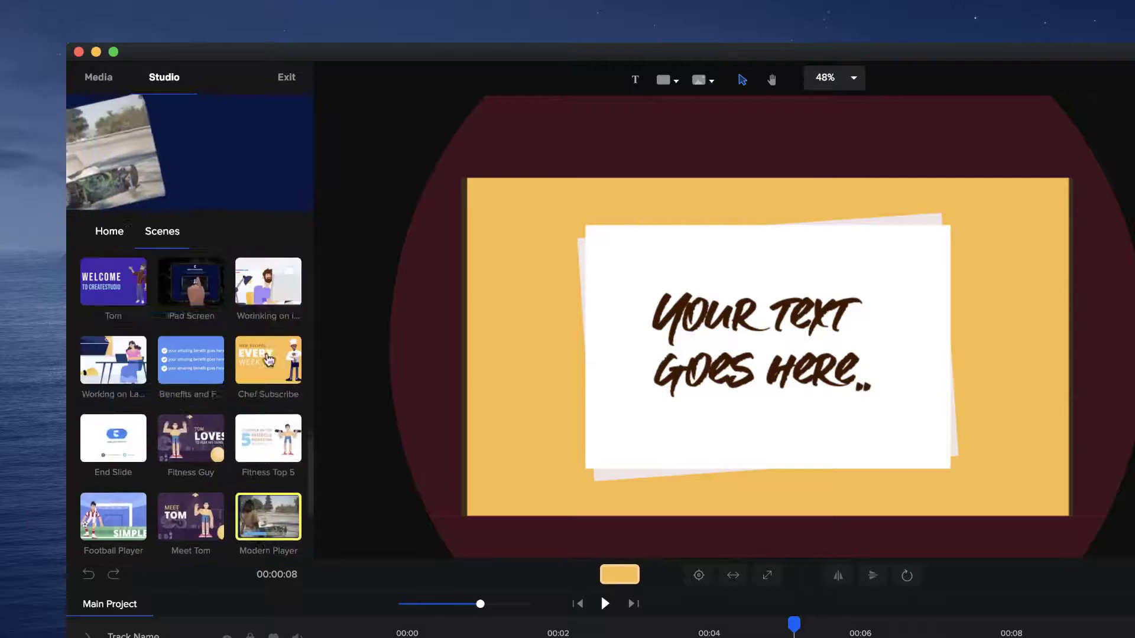
scroll(269, 361, down, 5)
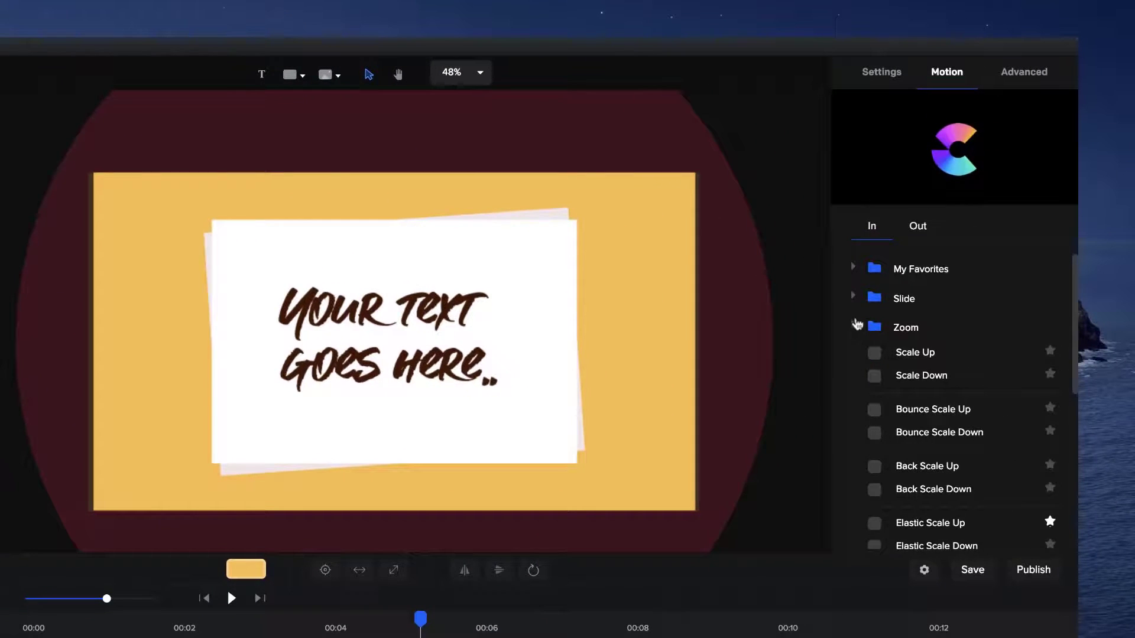
- Preview the 3D entrance animations Rotate X Bounce and Rotate Y on the scene
click(854, 325)
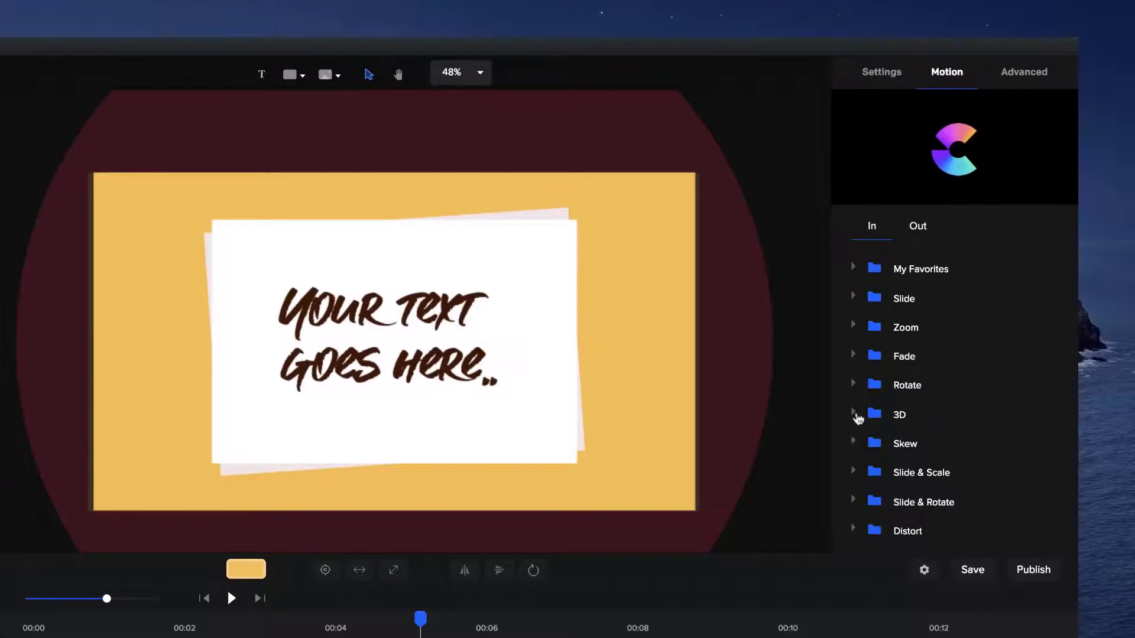
click(854, 414)
scroll(955, 430, down, 2)
click(954, 384)
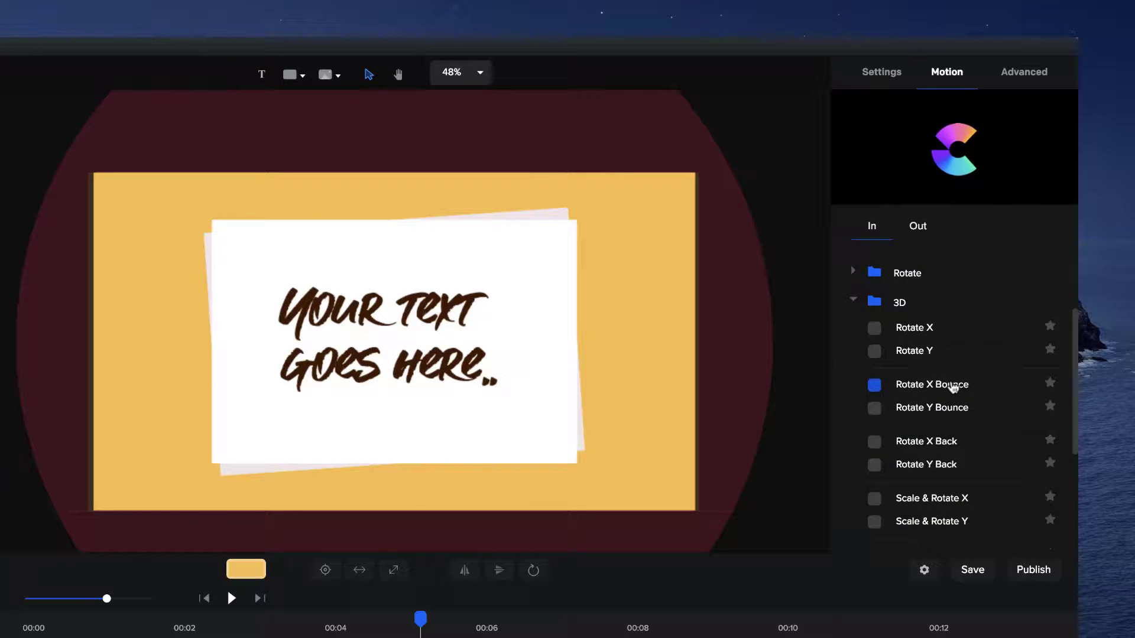
click(942, 349)
- Try the Scale & Rotate Y, Y Back, XY, X and X Back entrances, settling on Y Back
scroll(942, 352, down, 5)
click(939, 358)
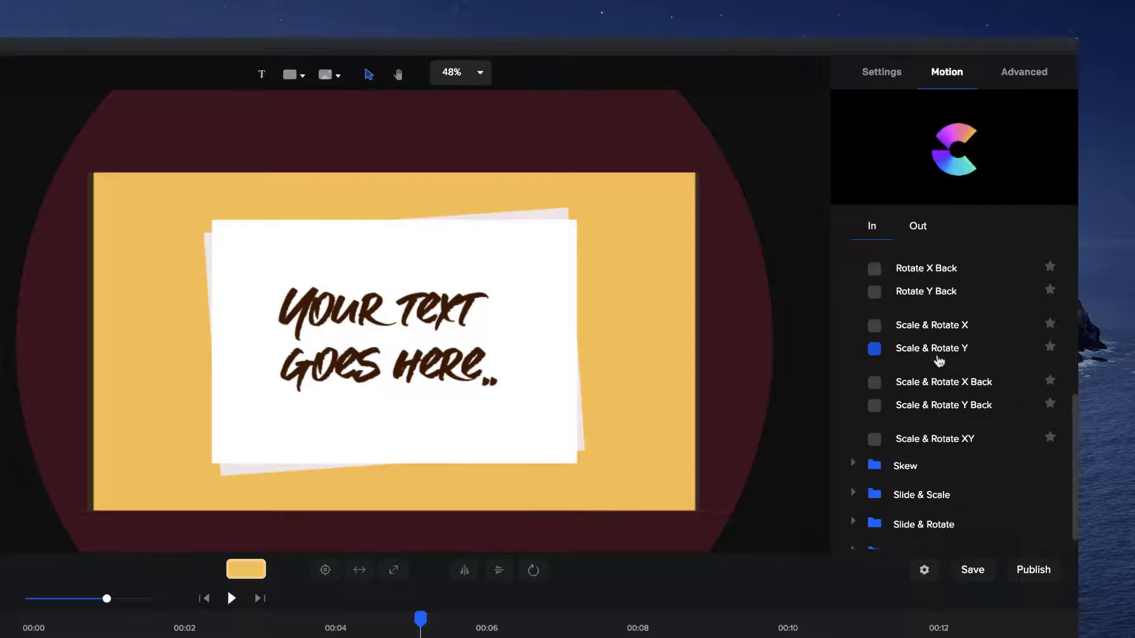
click(949, 418)
click(951, 452)
click(931, 325)
click(888, 382)
click(875, 438)
click(888, 407)
scroll(951, 354, up, 3)
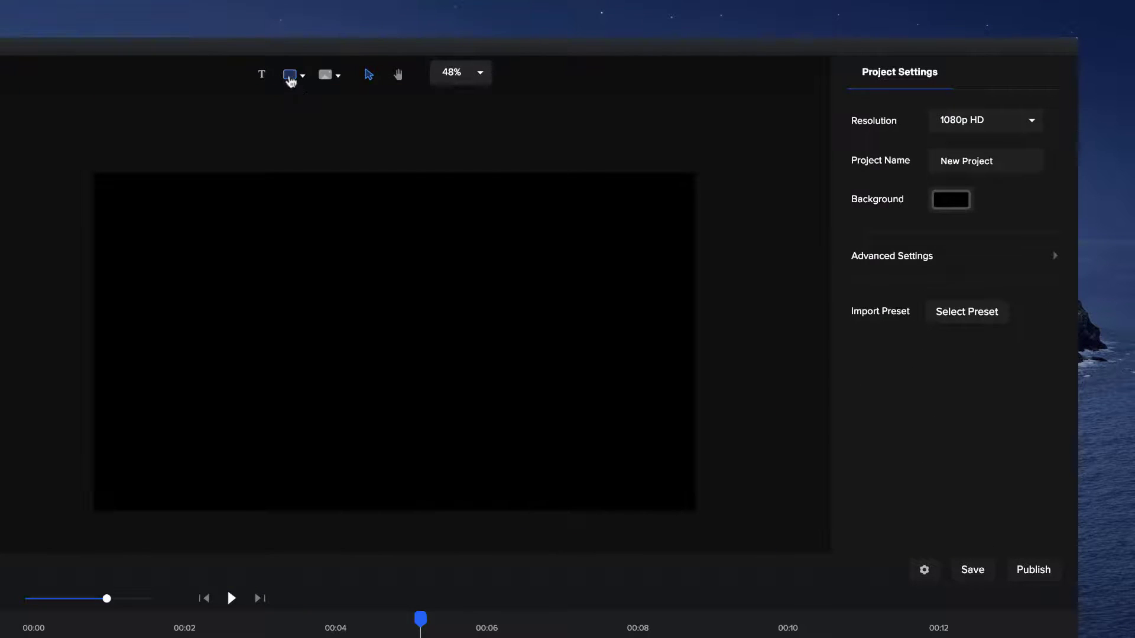
- Drag the macOS-Catalina-Dark-Mode image from the project's Media onto the canvas
click(291, 74)
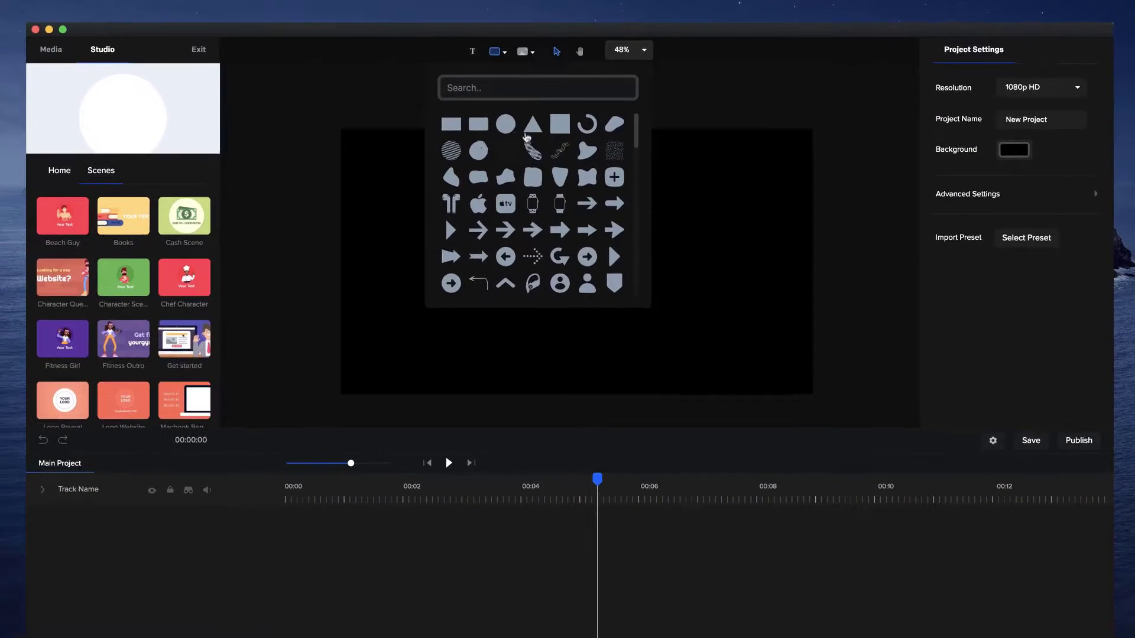
click(54, 57)
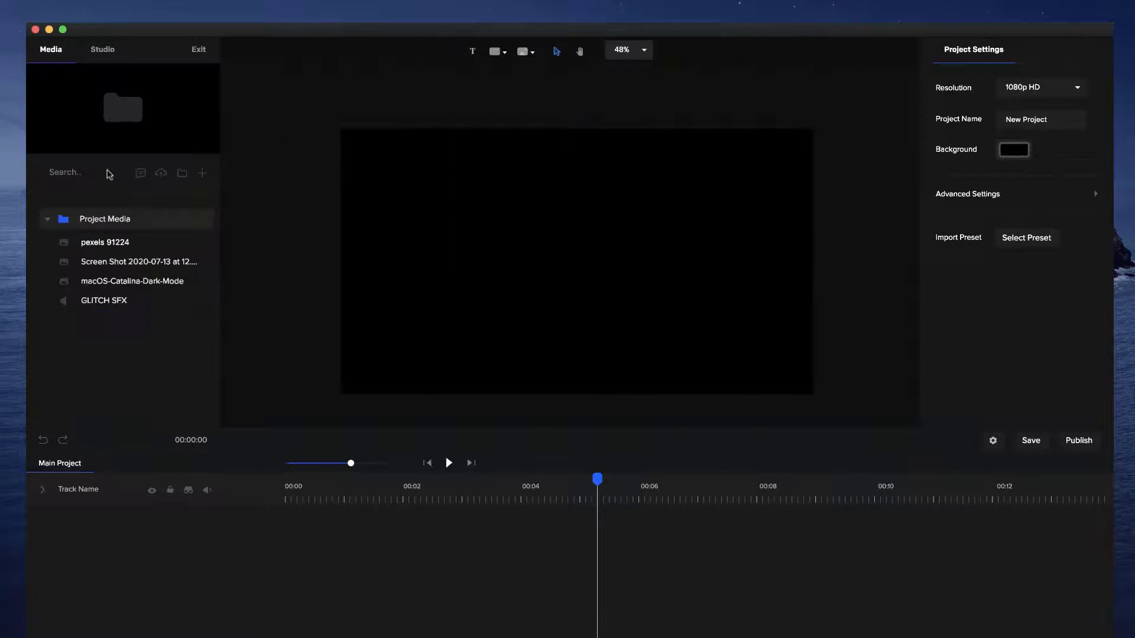
click(153, 285)
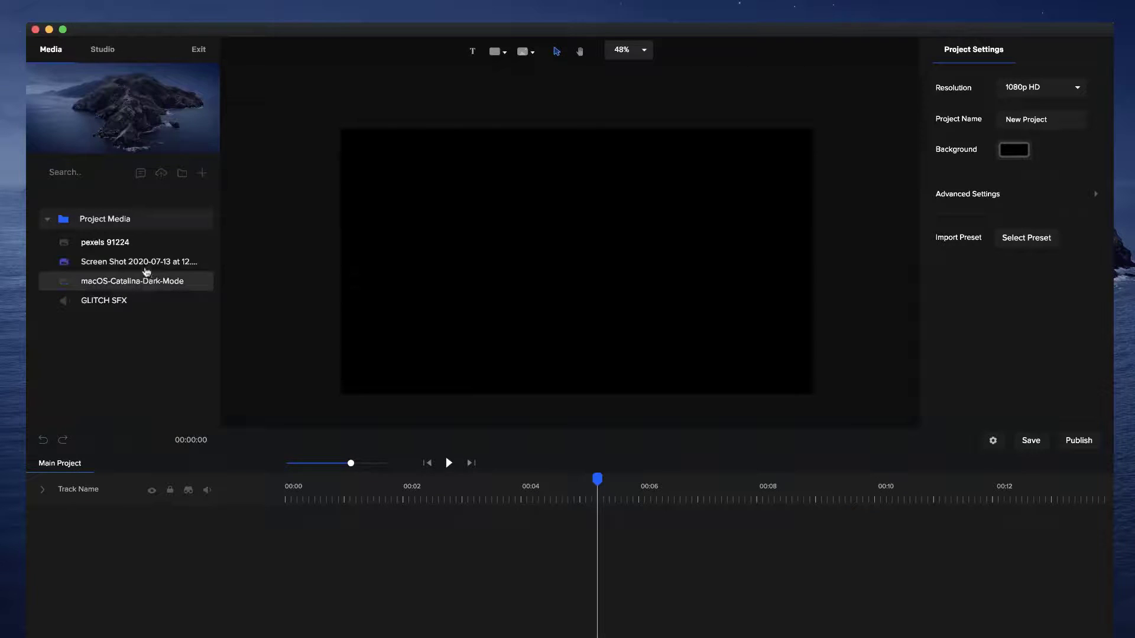
click(111, 249)
click(113, 280)
drag(113, 280, 496, 279)
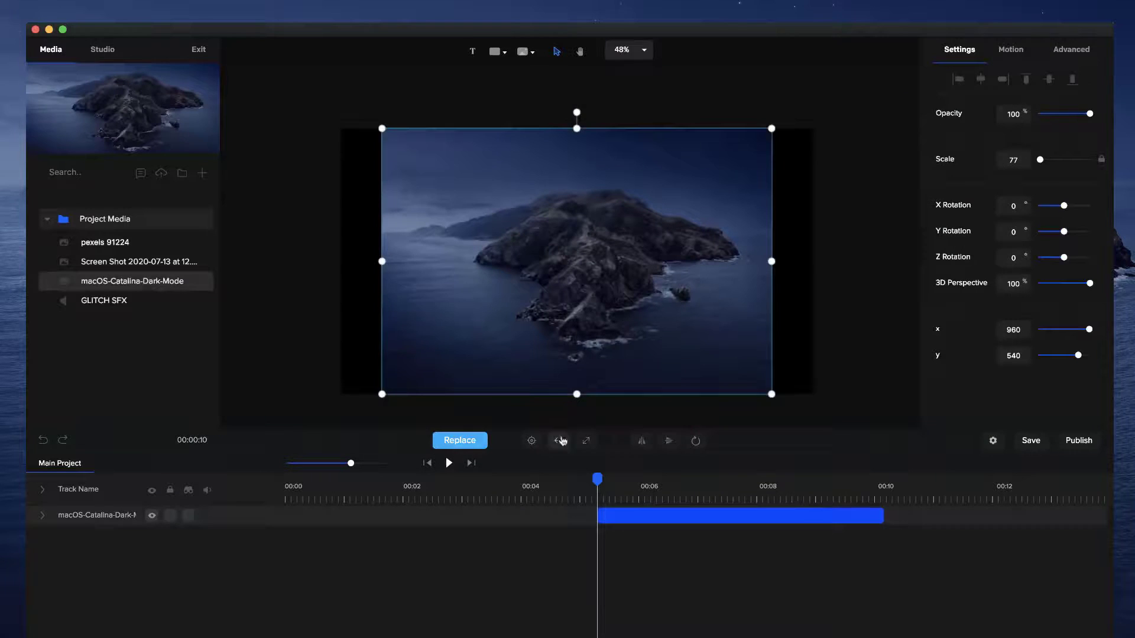
- Expand the Catalina image to fill the frame and start its clip at 00:00
click(587, 442)
drag(648, 520, 261, 522)
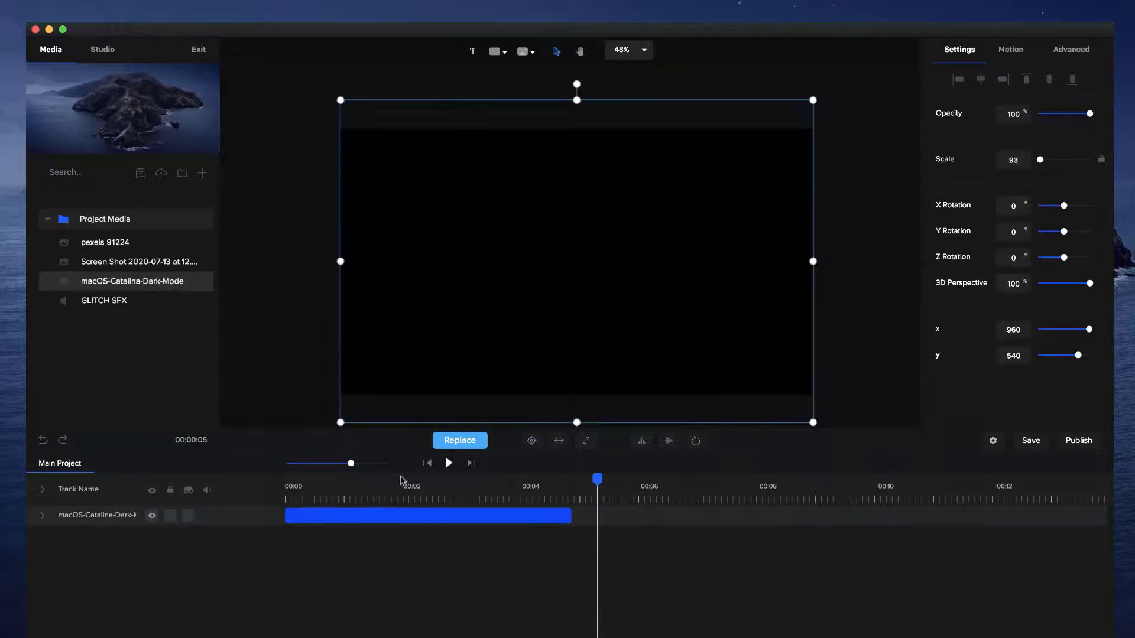
click(427, 463)
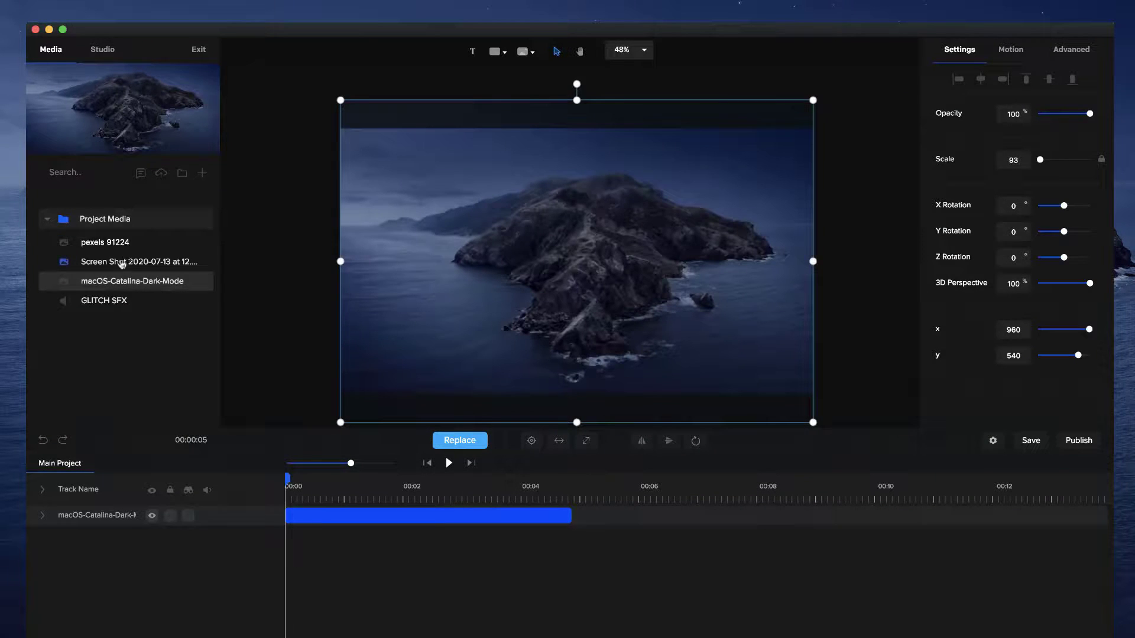
- Add the pexels 91224 photo expanded to fill the canvas, plus a white circle over the man
click(116, 249)
drag(116, 252, 492, 266)
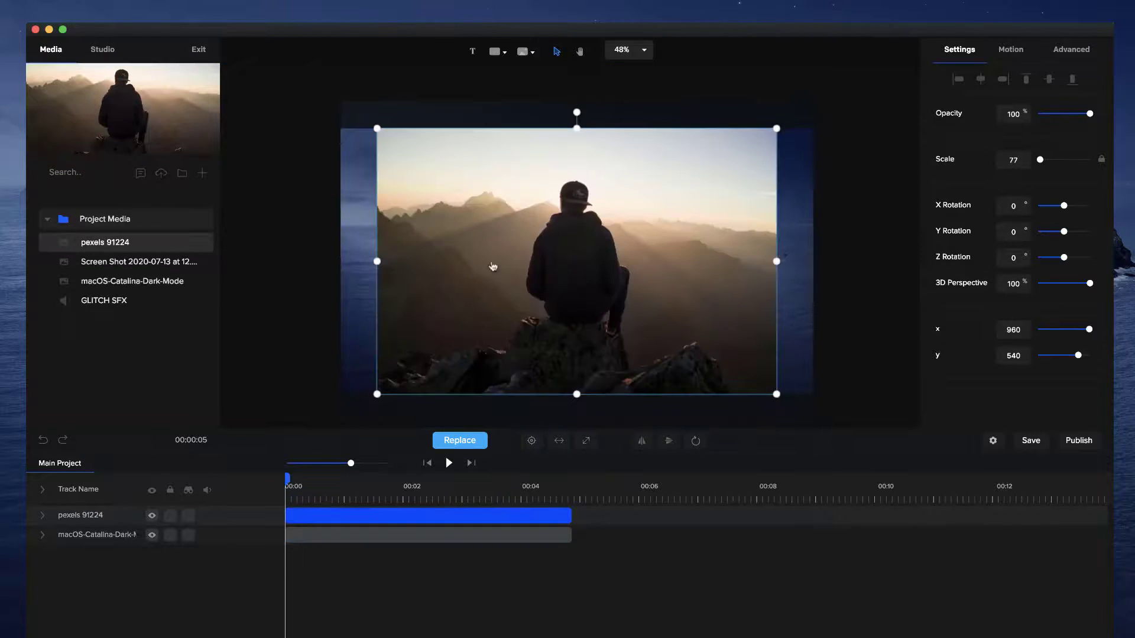
click(586, 441)
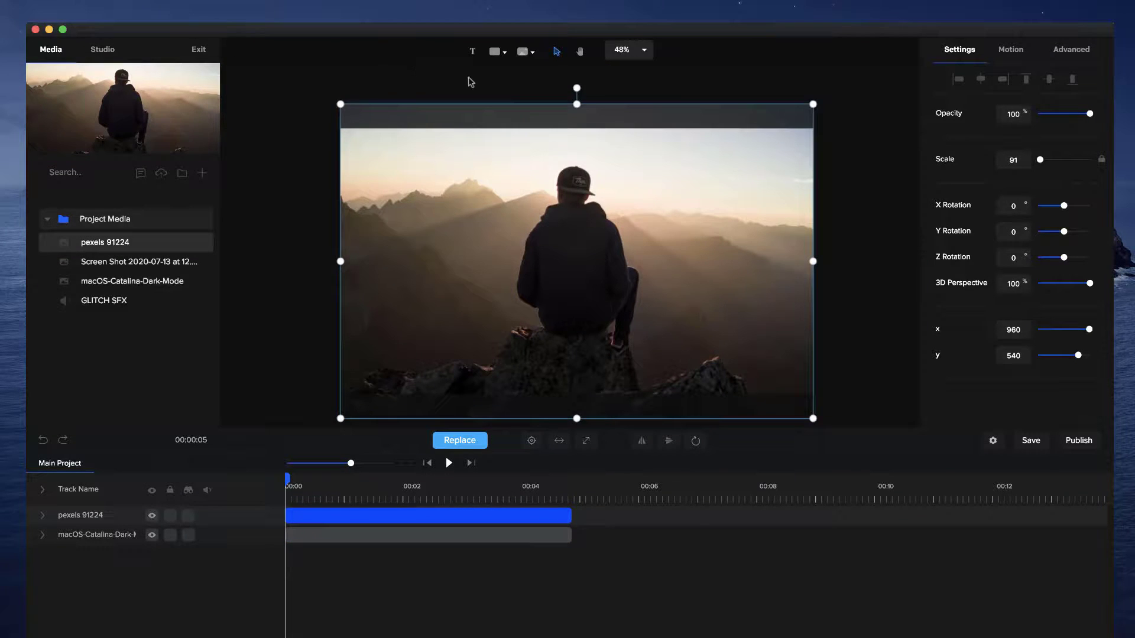
click(498, 55)
click(505, 124)
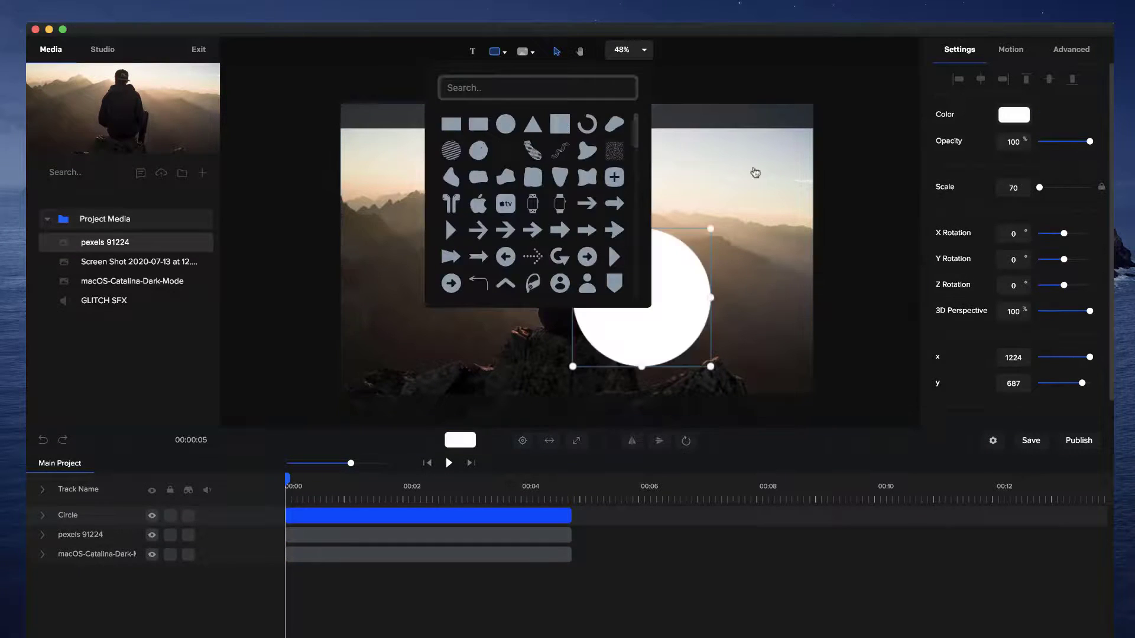
drag(689, 312, 583, 309)
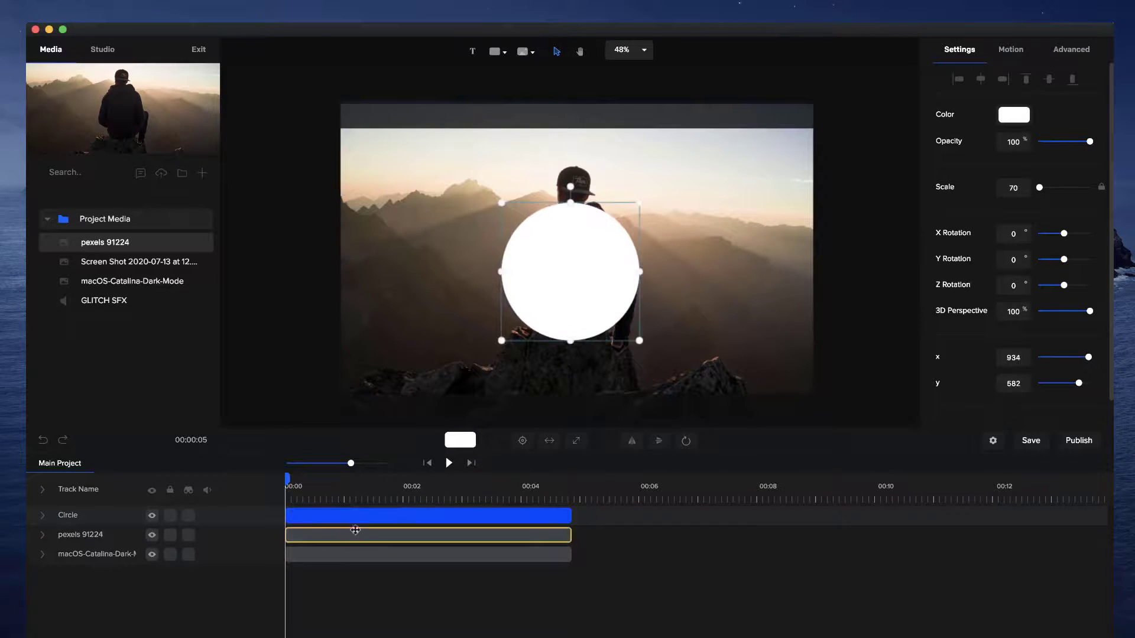
- Mask the pexels 91224 clip with the Circle shape
click(389, 512)
right_click(392, 512)
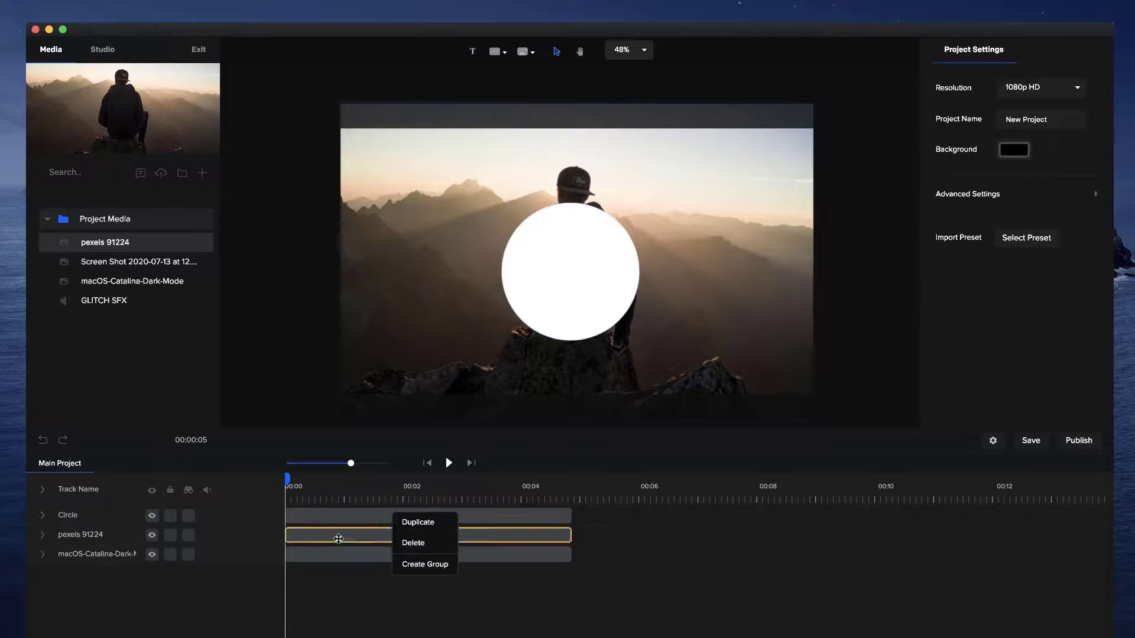
click(331, 535)
right_click(338, 539)
mouse_move(372, 612)
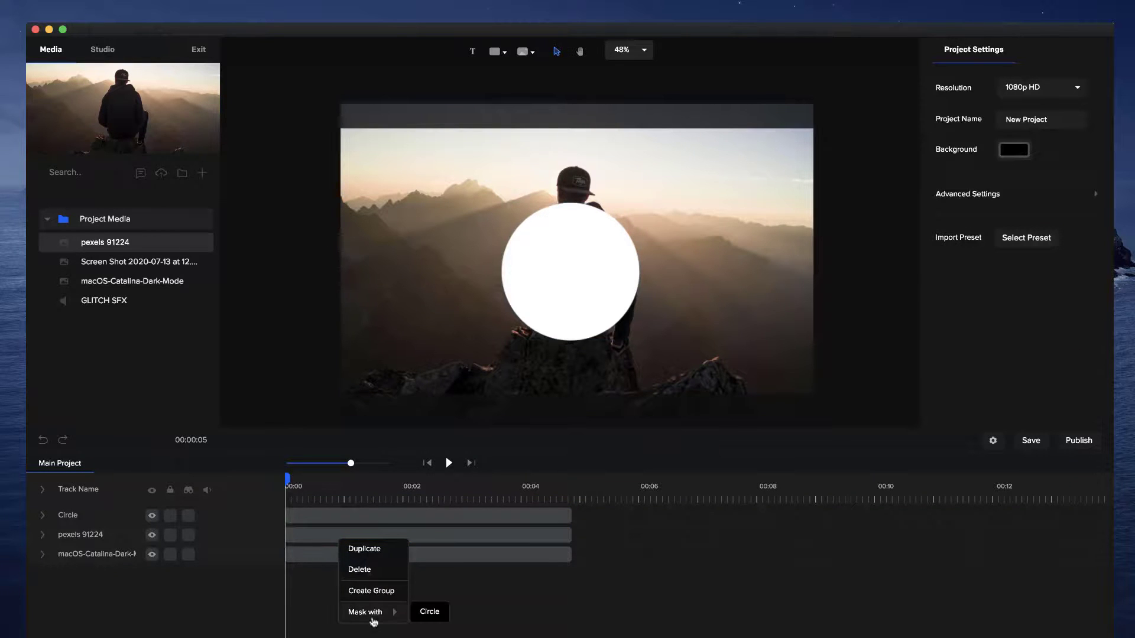
click(430, 613)
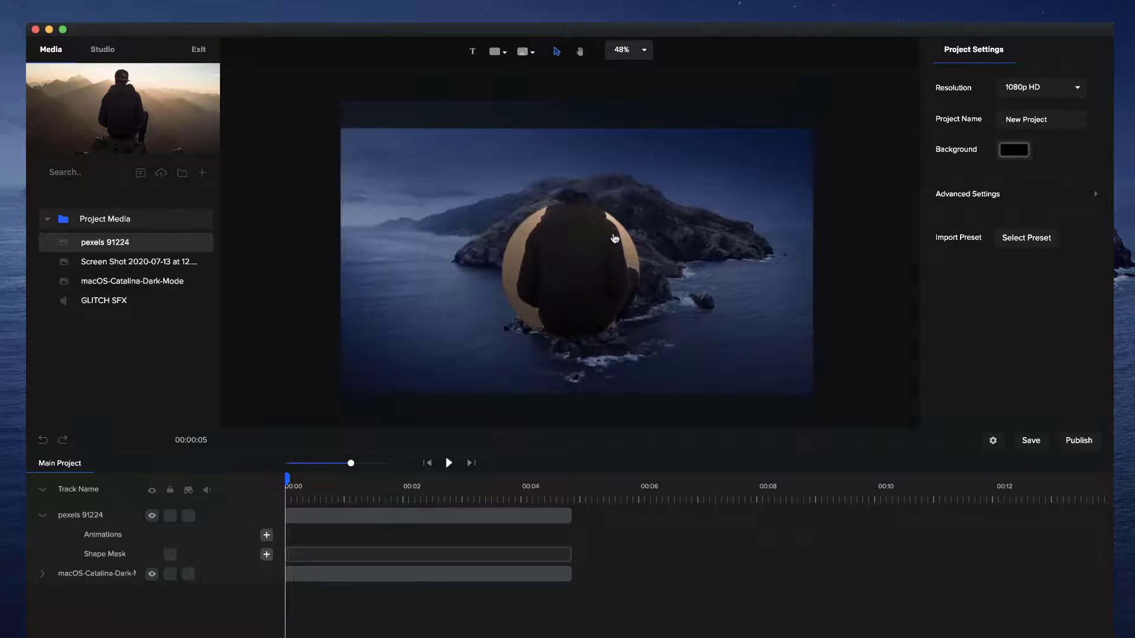
- Shrink the photo behind the circle mask and select the Shape Mask
click(615, 240)
click(646, 237)
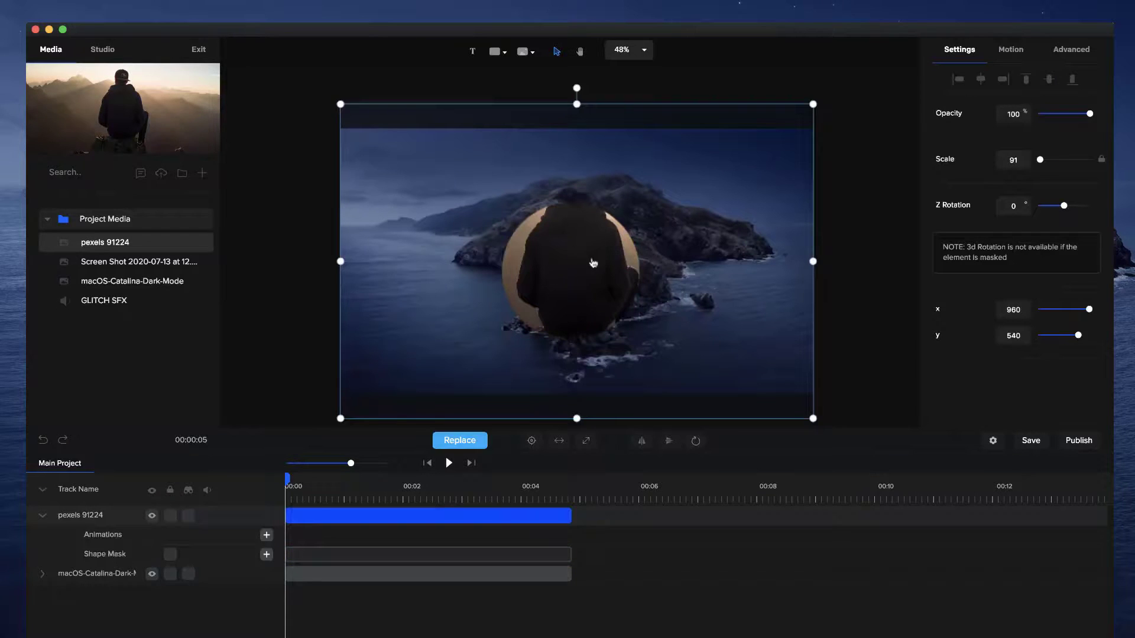
drag(813, 104, 729, 195)
click(599, 297)
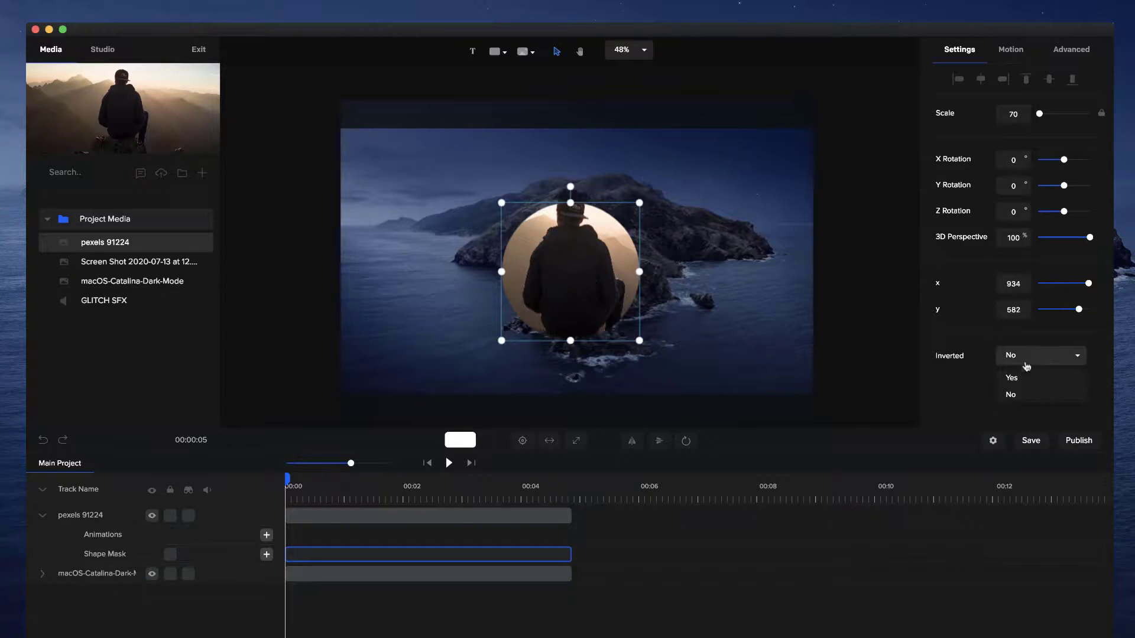
- Enlarge the circle mask to scale 93 at x 935, y 549 with Inverted set back to No
click(1025, 378)
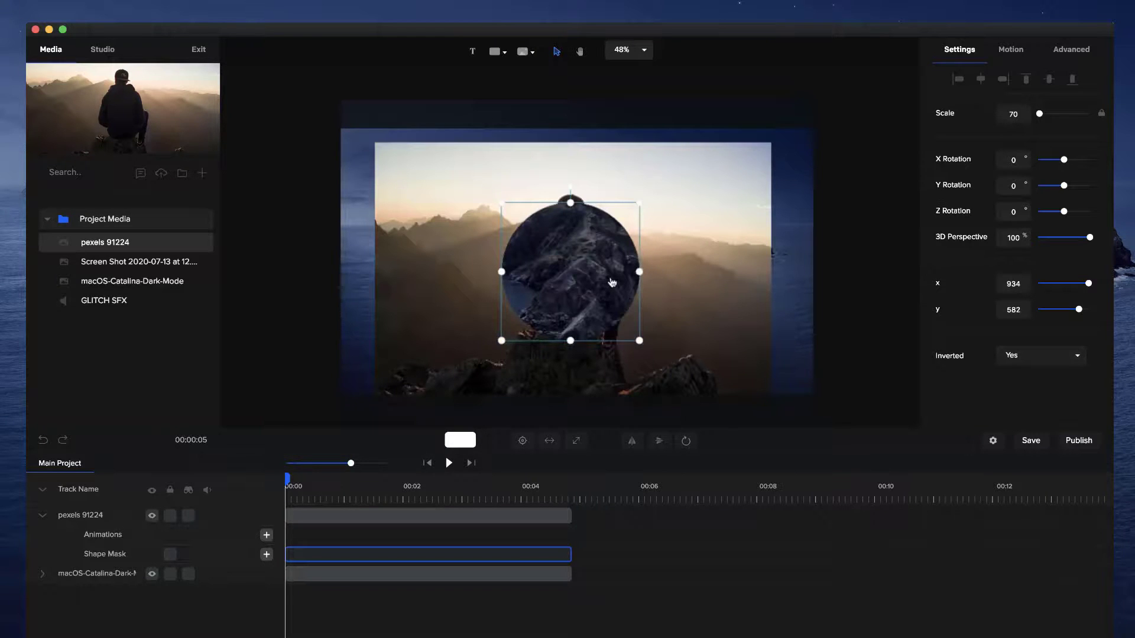
drag(611, 282, 648, 259)
drag(623, 260, 616, 279)
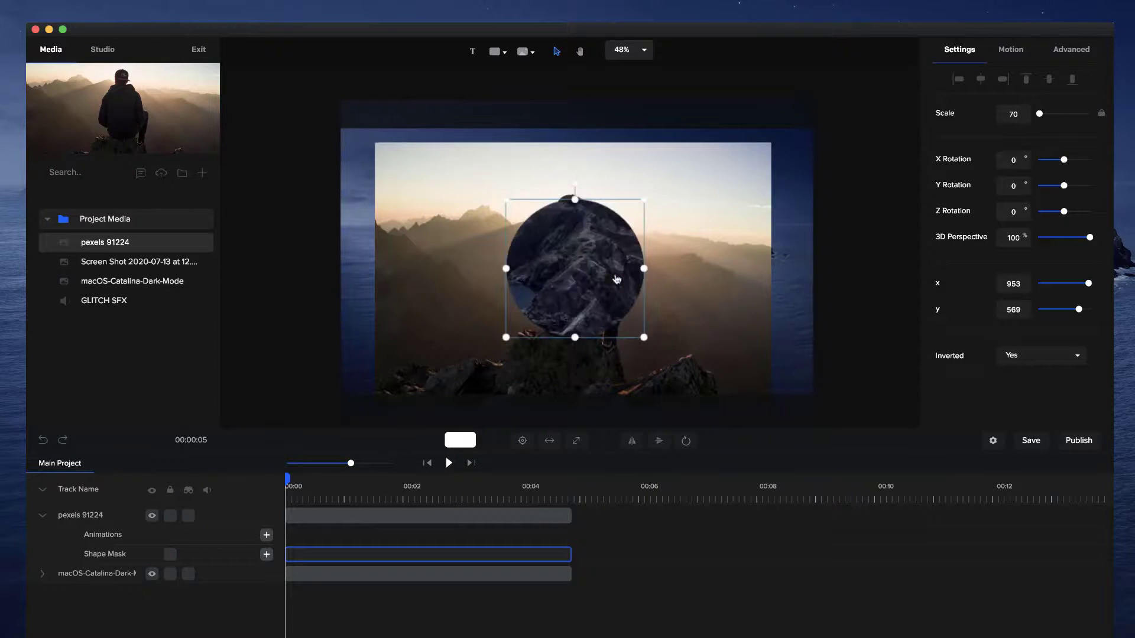
drag(647, 337, 634, 309)
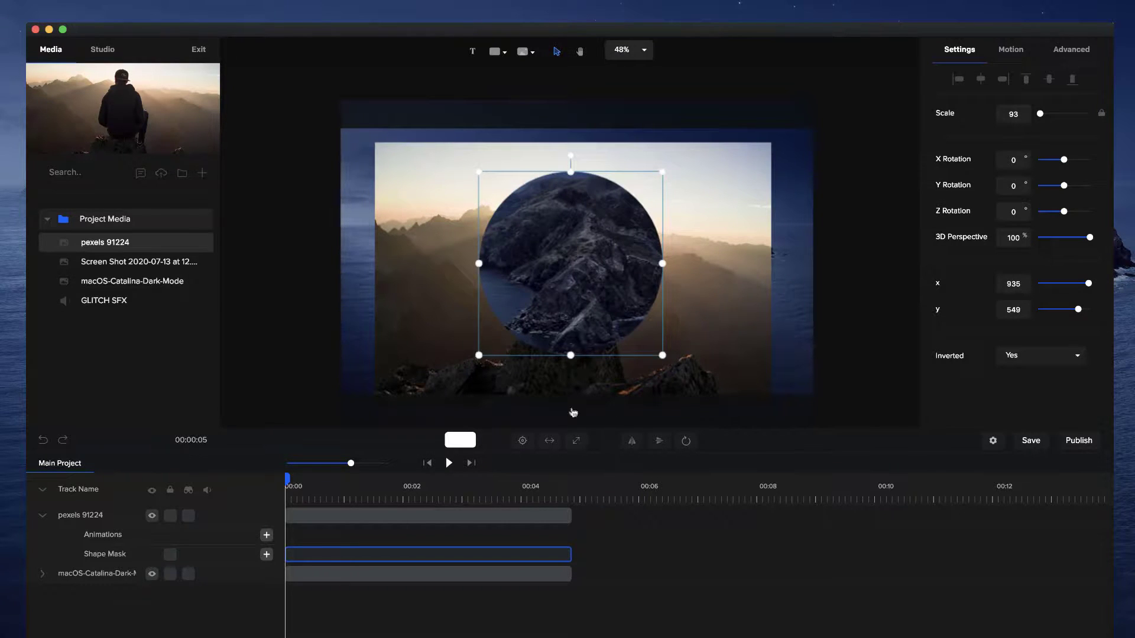
click(1056, 357)
click(1037, 392)
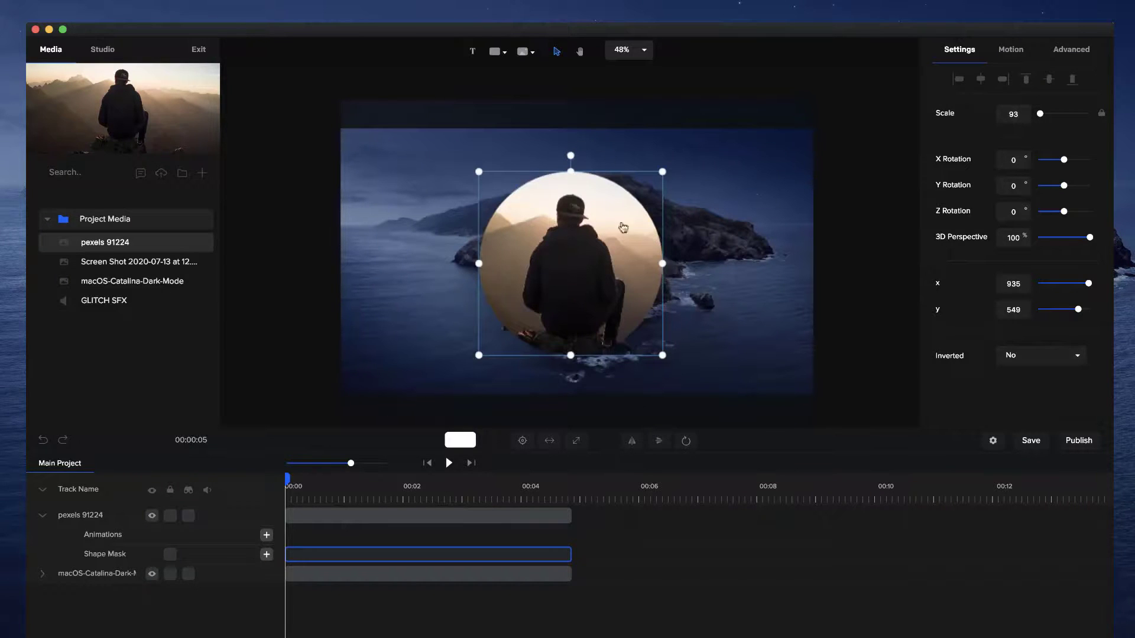
click(423, 518)
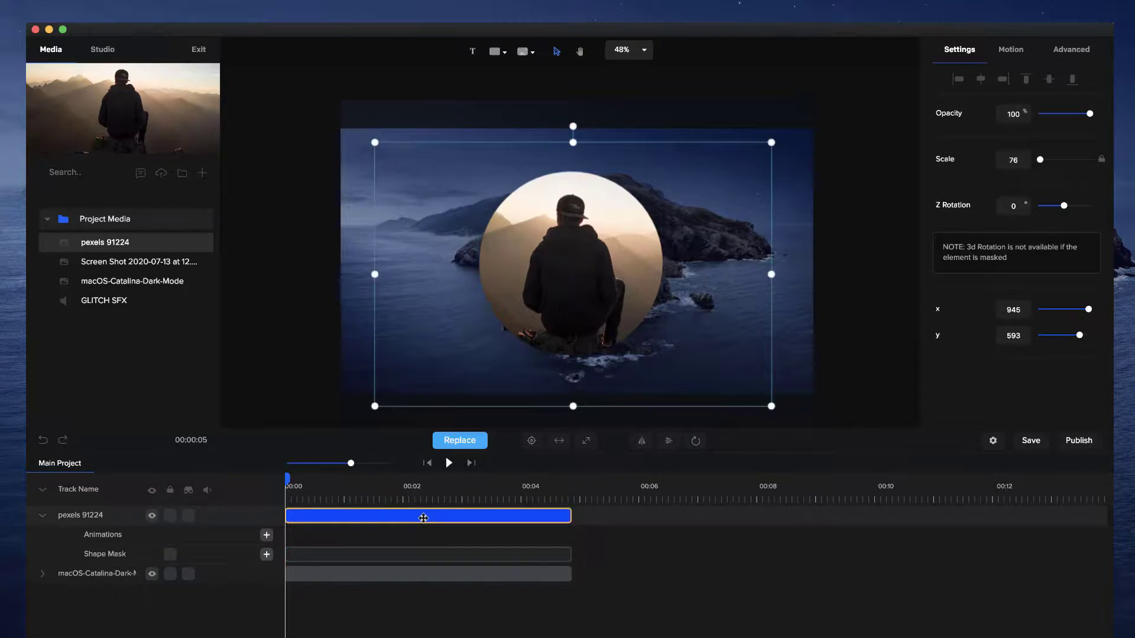
- Delete the pexels 91224 layer, lock the Catalina track, and add a centred white circle
key(Delete)
click(423, 518)
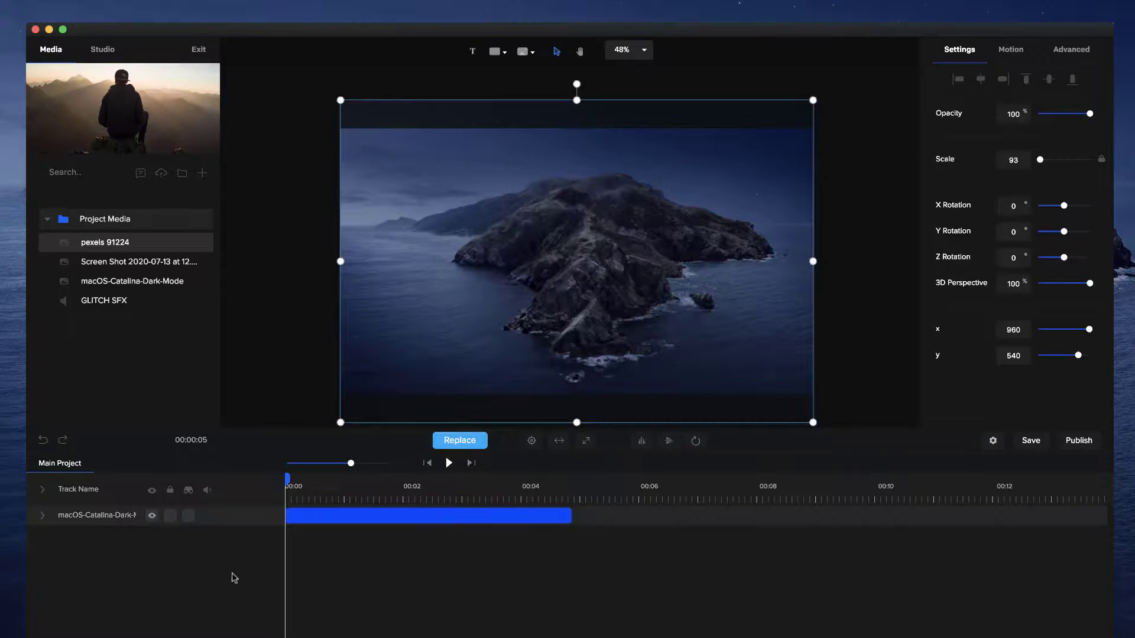
click(170, 516)
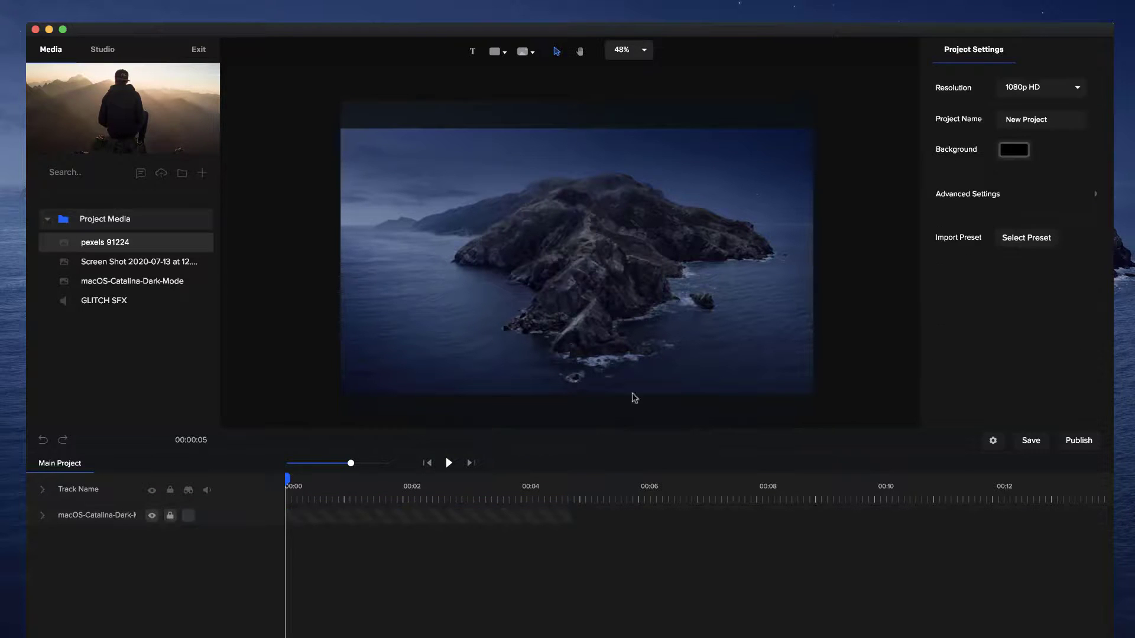
click(496, 53)
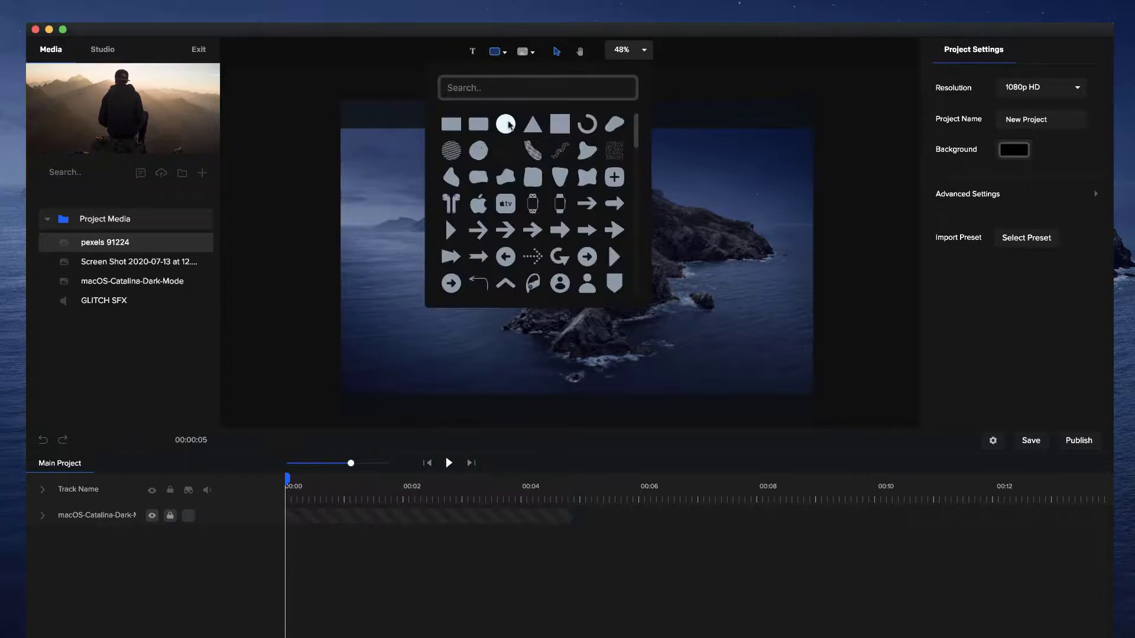
click(505, 123)
click(521, 442)
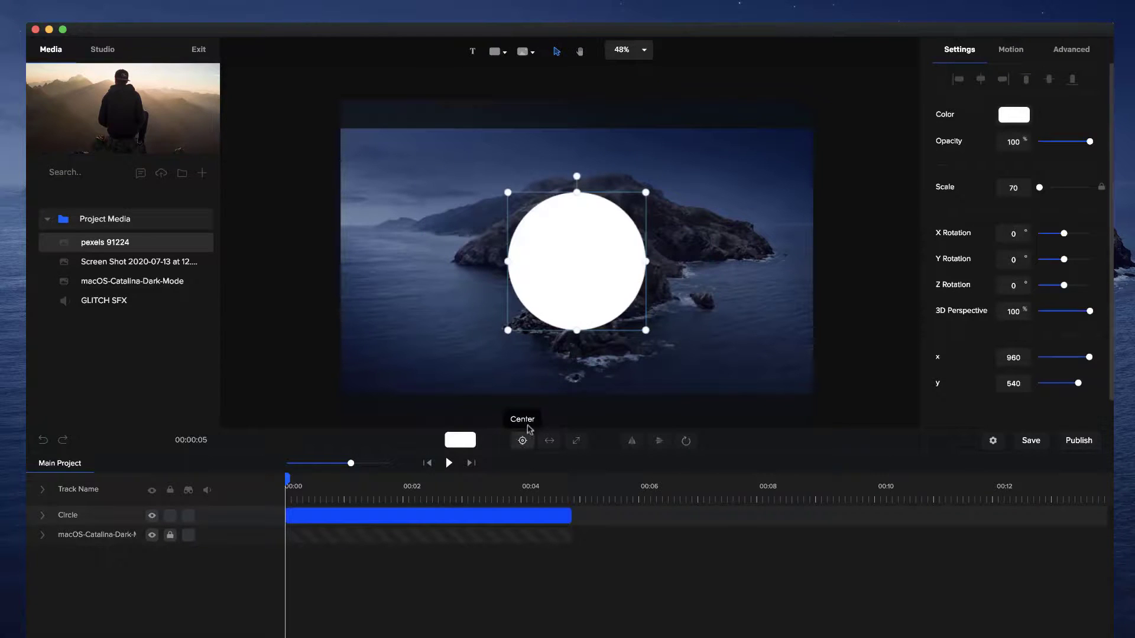
- Give the circle a custom Scale animation from 0 to 70, shortened to one second, and preview it
click(42, 516)
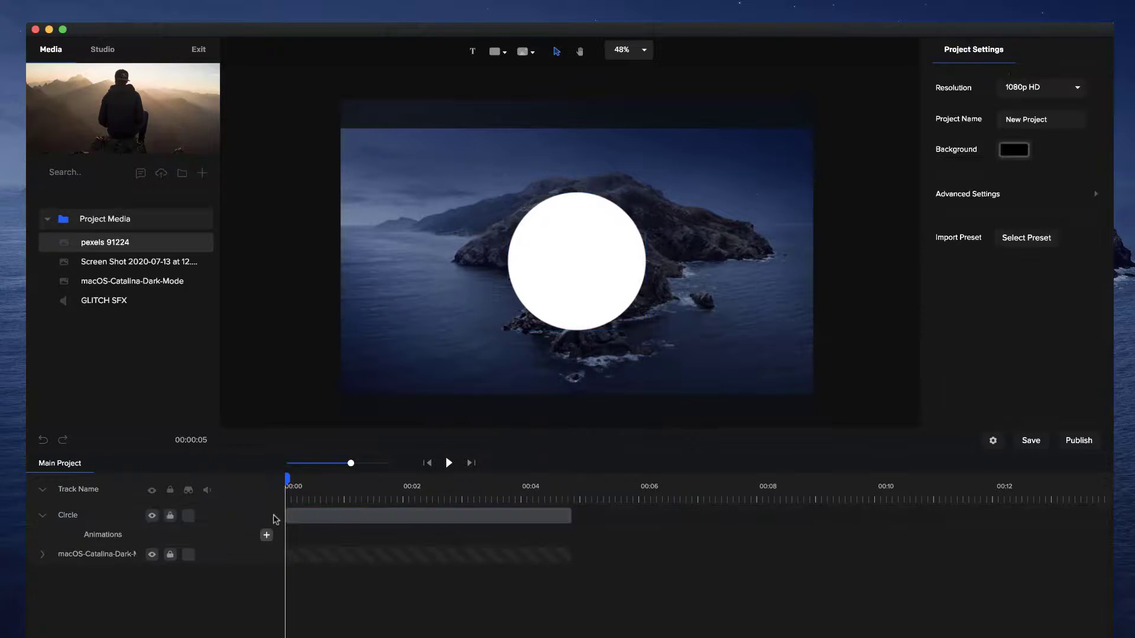
click(267, 534)
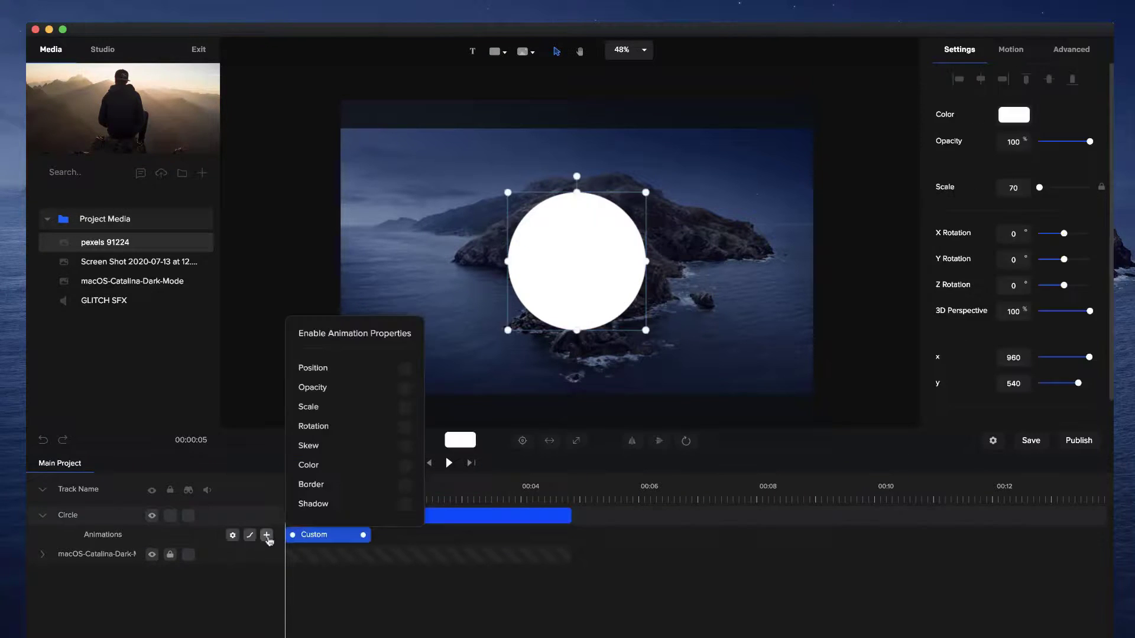
click(405, 407)
click(477, 609)
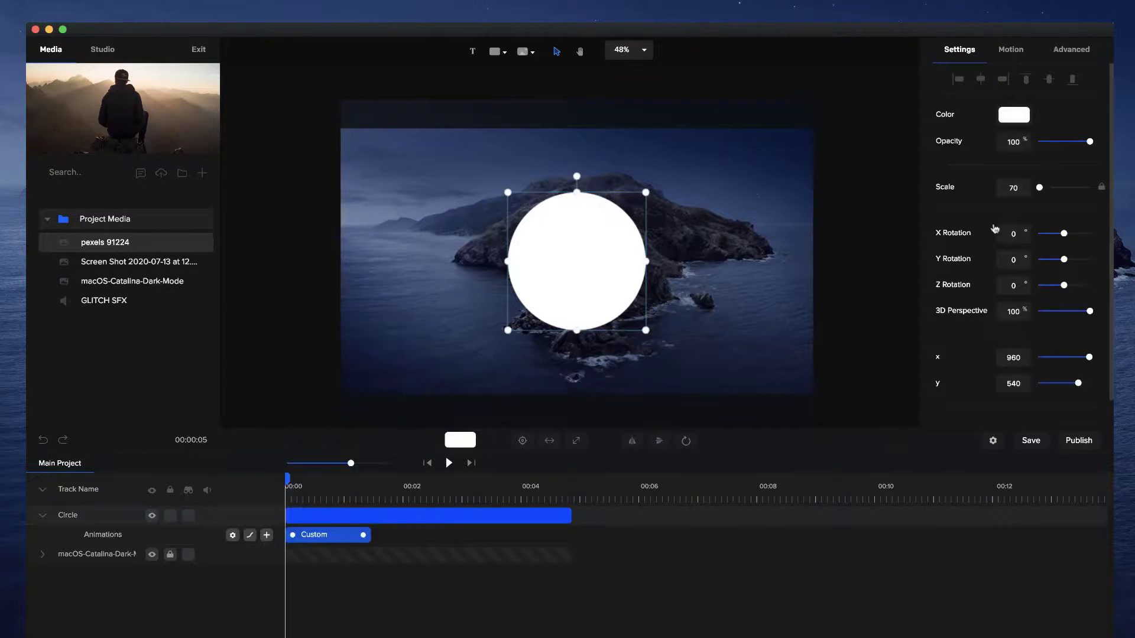
drag(1041, 186, 1037, 188)
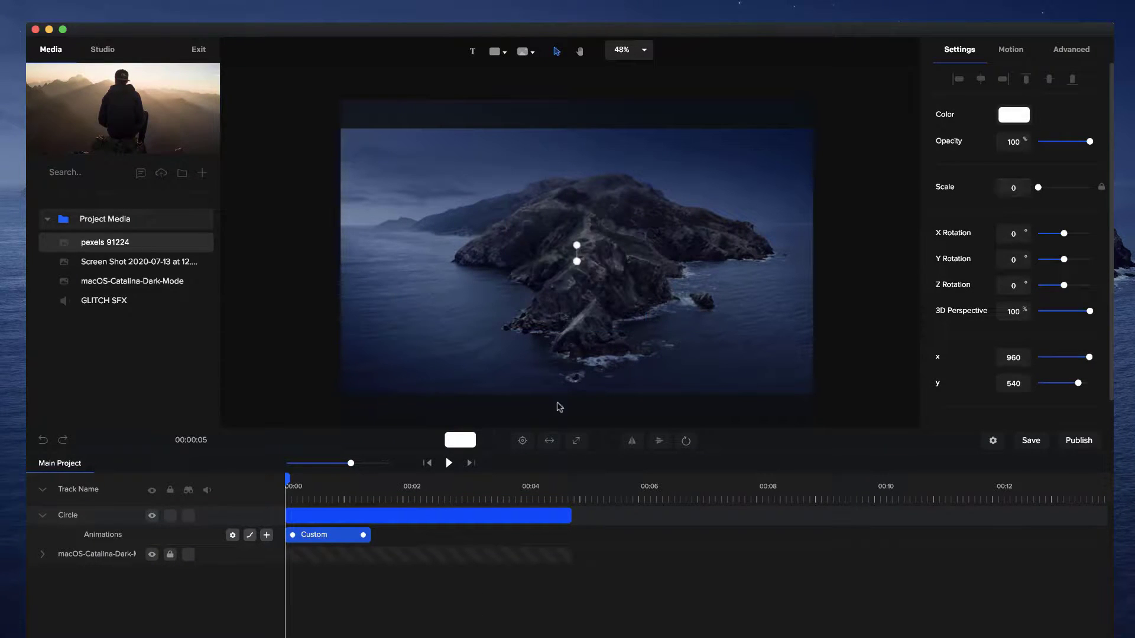
click(449, 463)
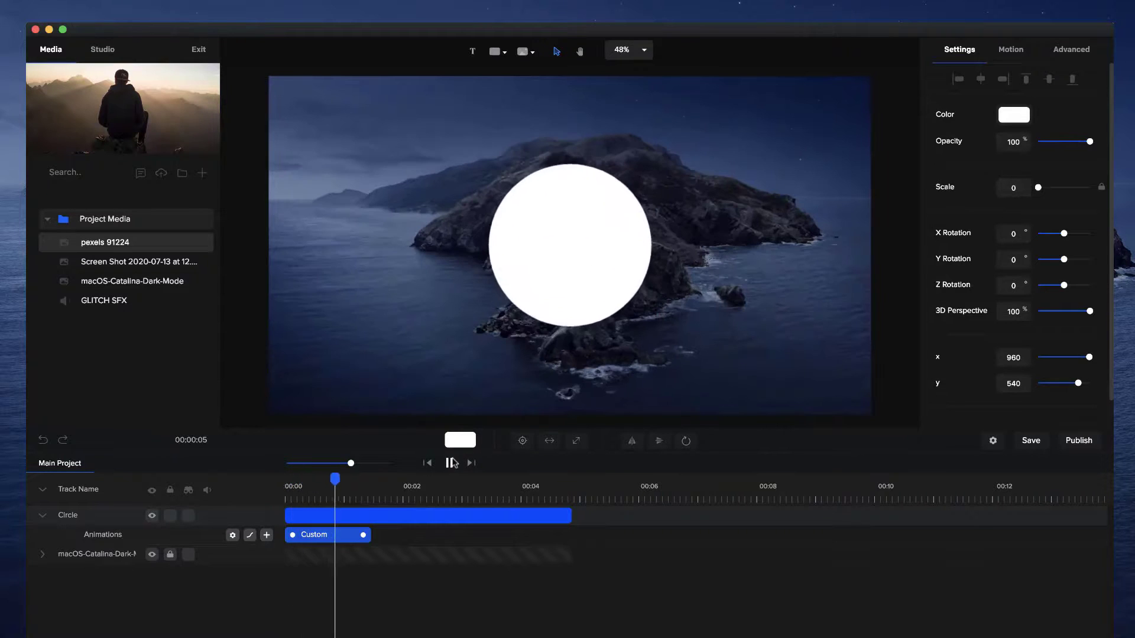
click(449, 462)
drag(362, 539, 323, 537)
click(449, 463)
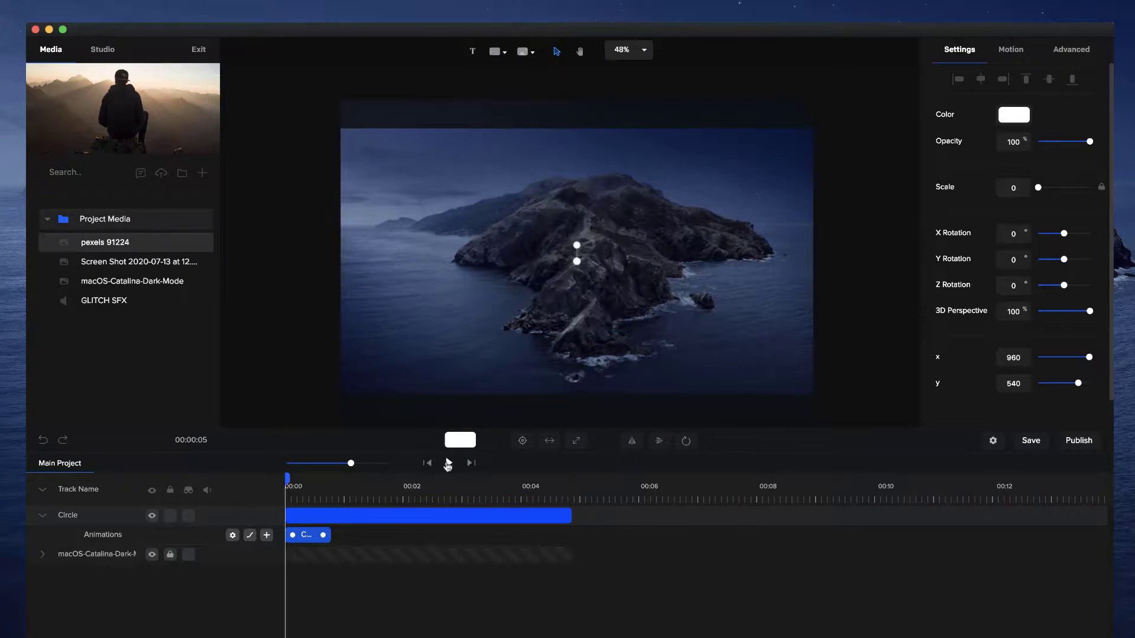
- Duplicate the Circle and mask the original circle clip with its copy
click(449, 463)
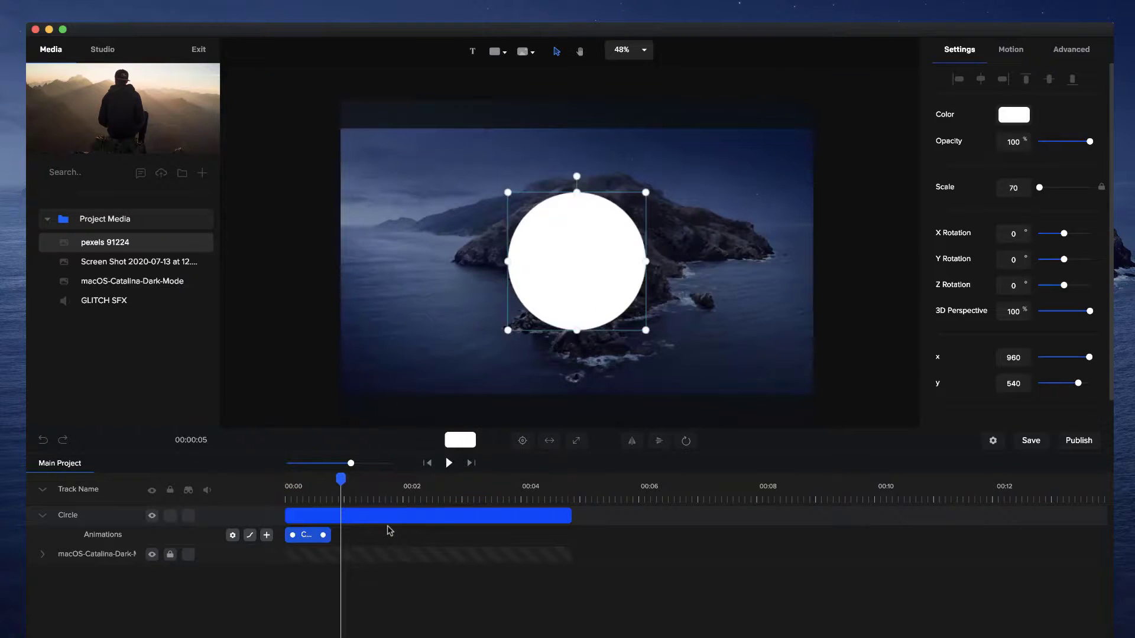
key(super+d)
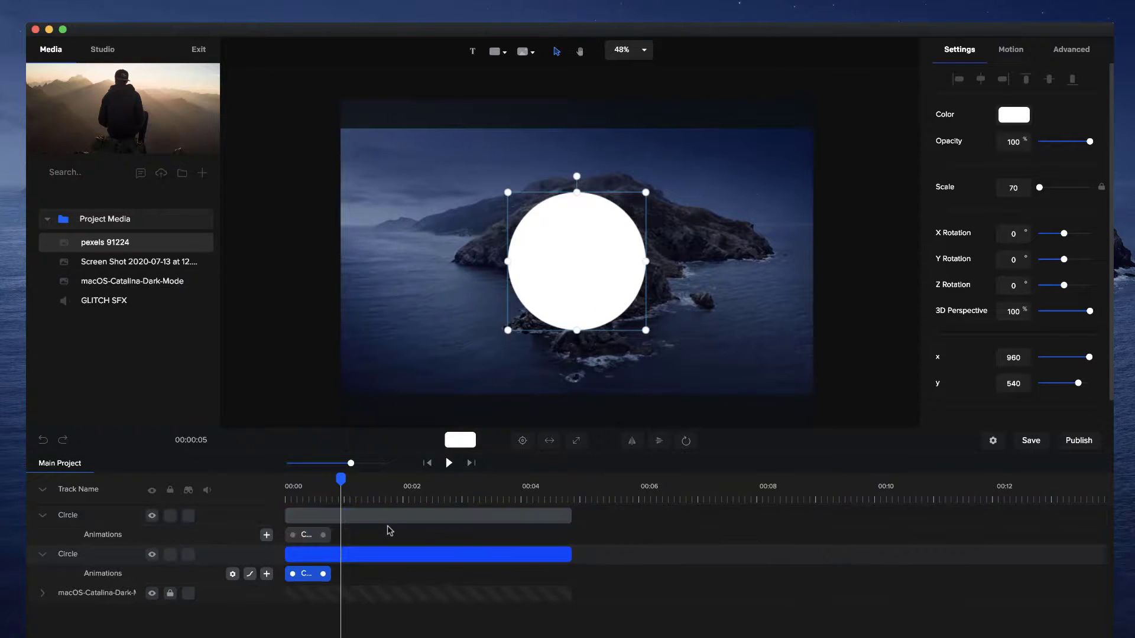
click(374, 516)
right_click(374, 516)
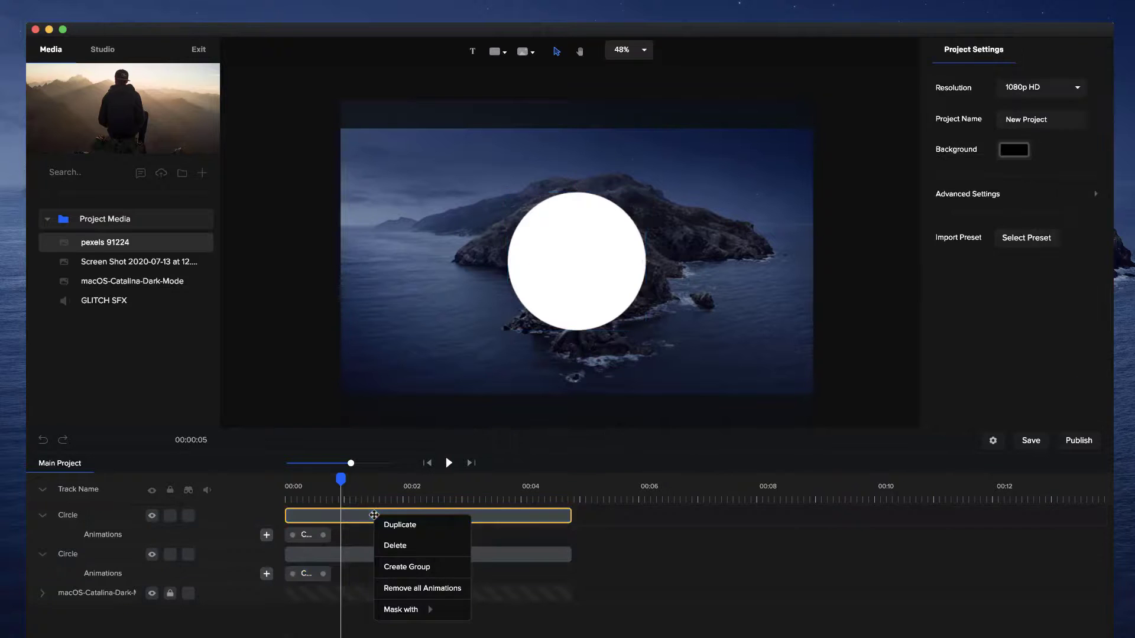
mouse_move(427, 610)
click(490, 610)
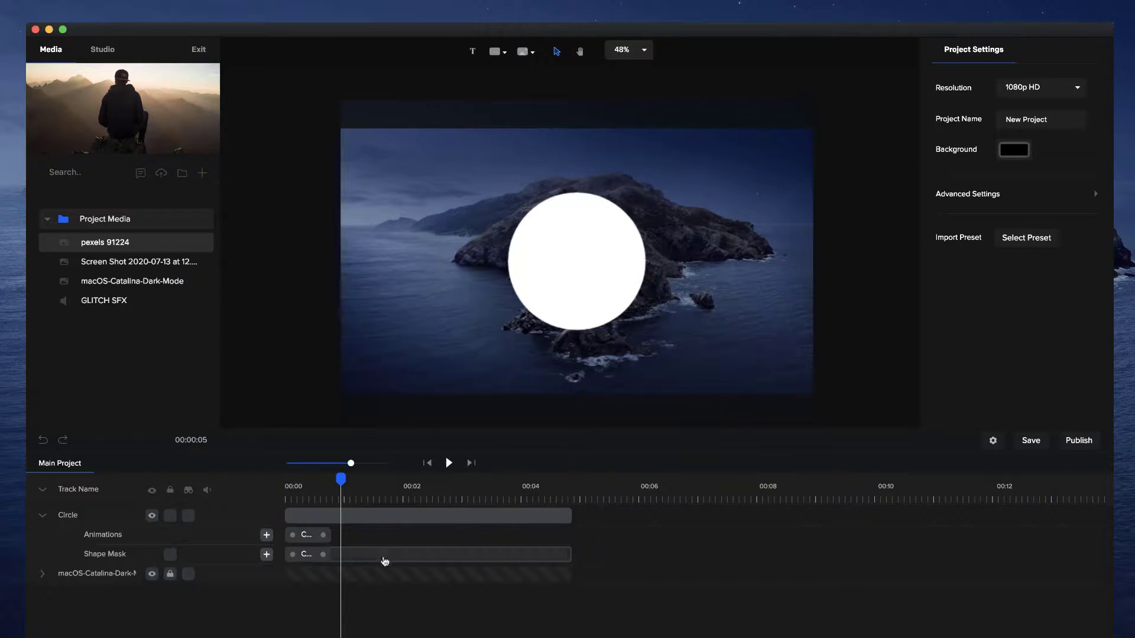
- Set the shape mask's Inverted to Yes and delay its grow animation slightly, then scrub to check
click(381, 556)
click(1055, 358)
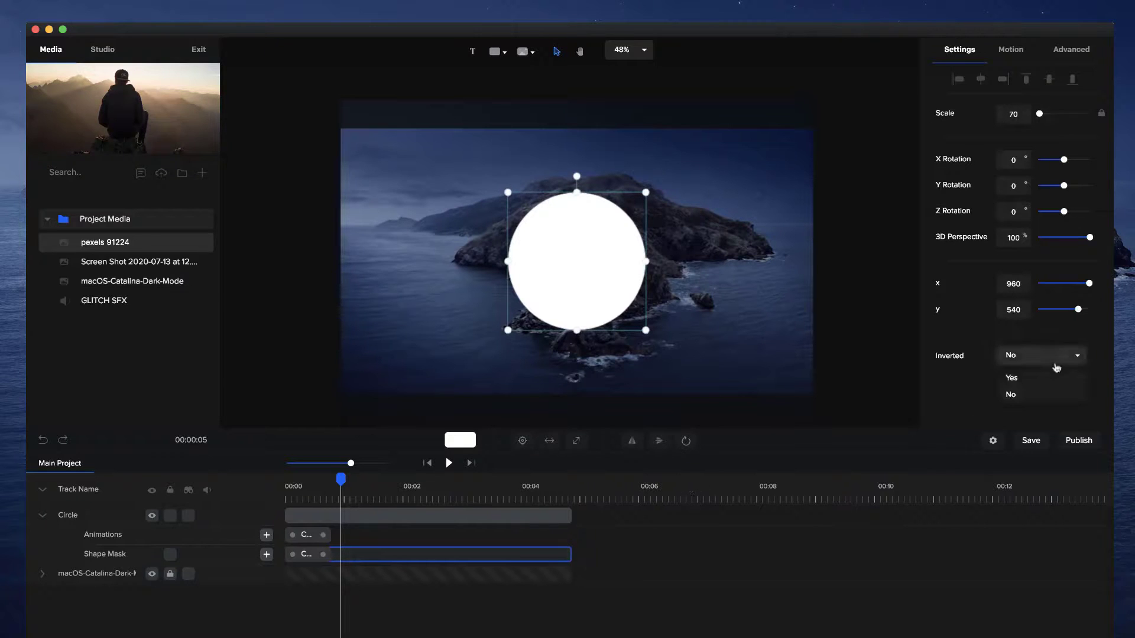
click(1043, 379)
click(309, 556)
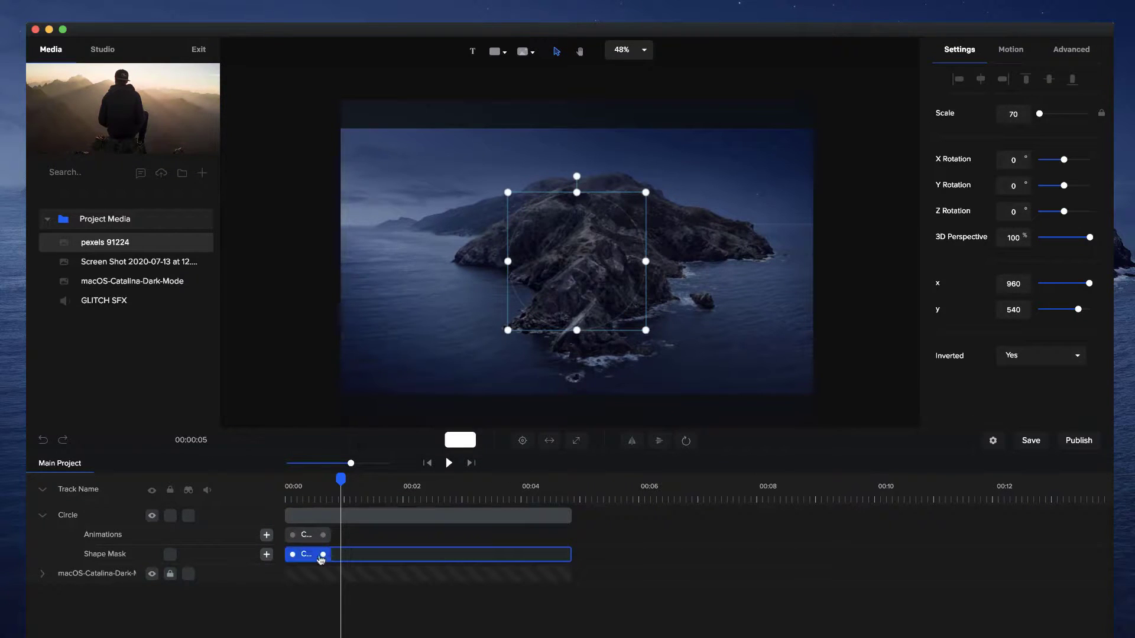
drag(303, 559, 330, 557)
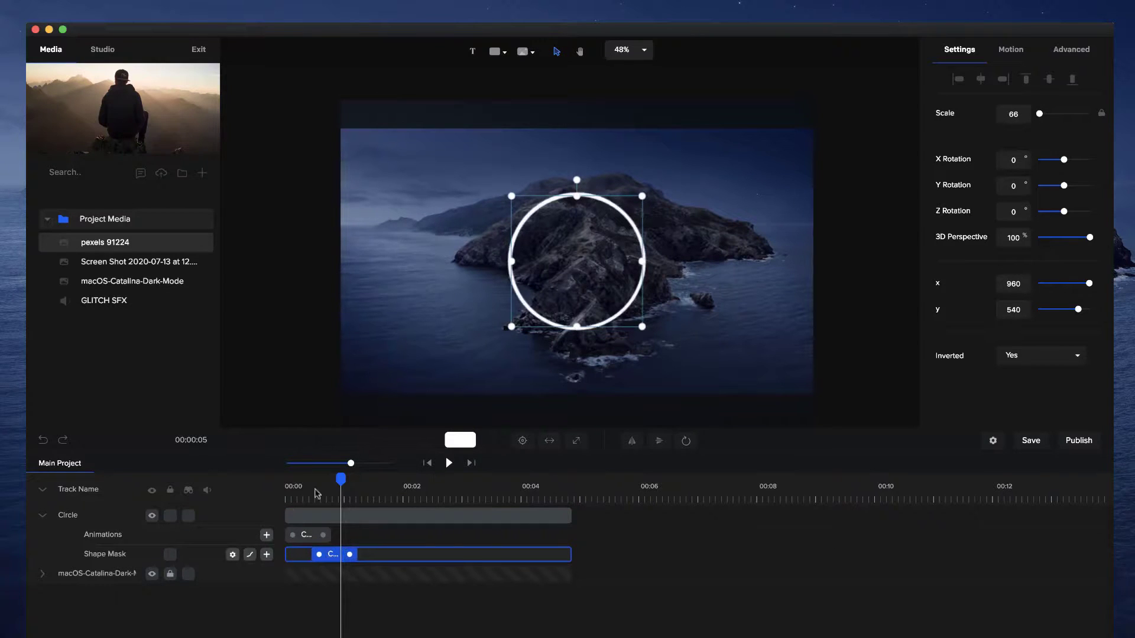
click(288, 496)
mouse_move(285, 480)
mouse_down()
mouse_move(379, 477)
mouse_move(266, 479)
mouse_up()
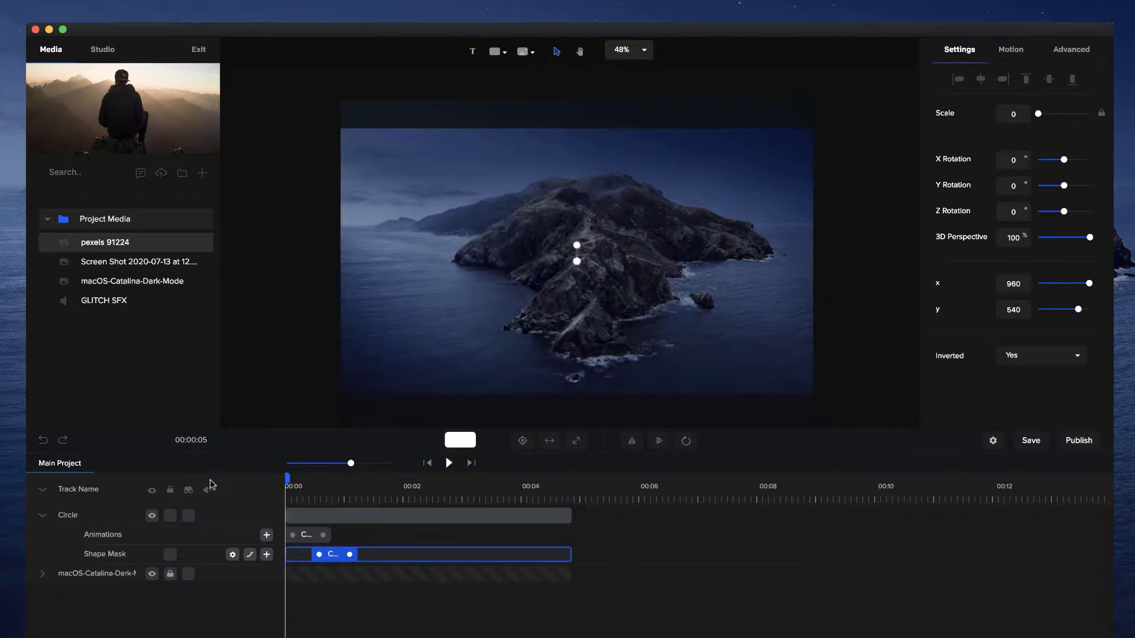
- Set the shape mask's Scale to 71 and preview the ring reveal from the start
key(space)
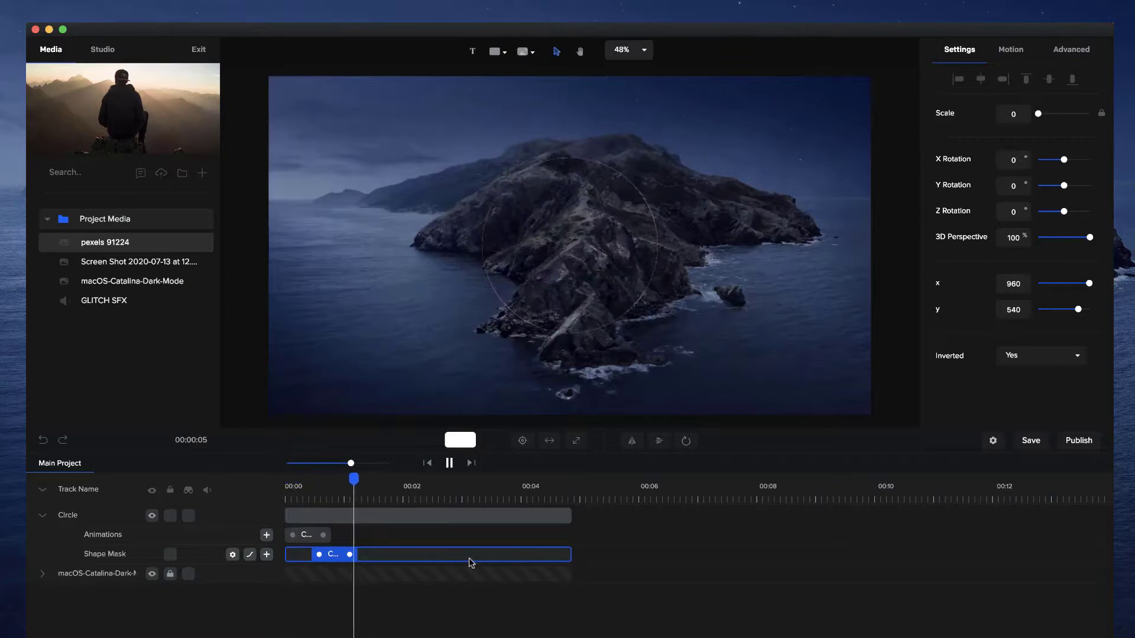
key(space)
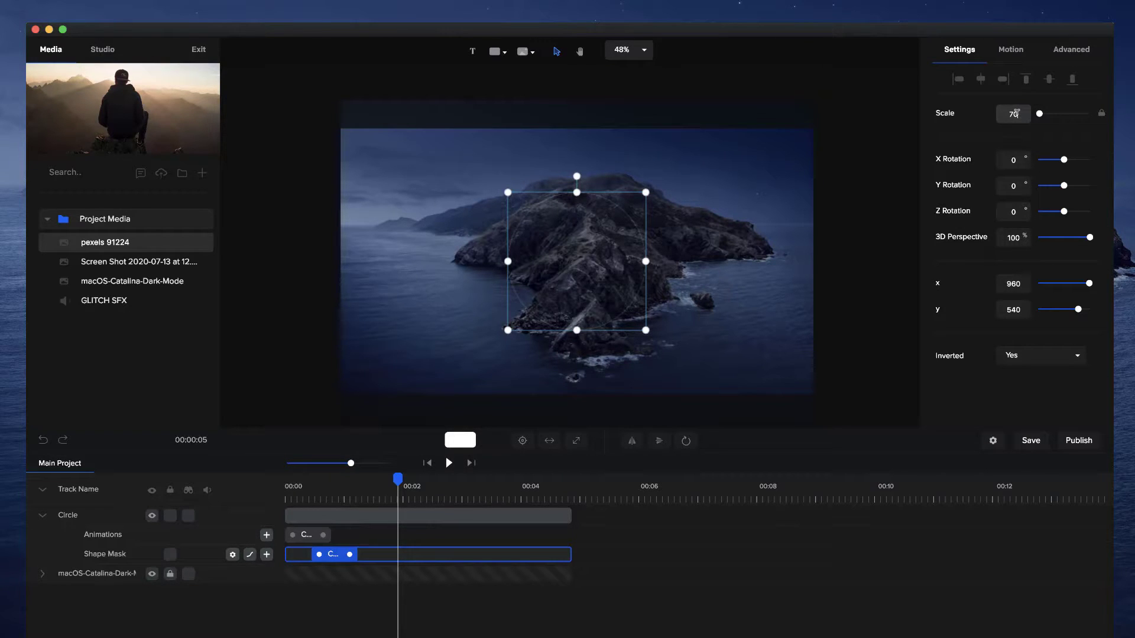
key(BackSpace)
text(0)
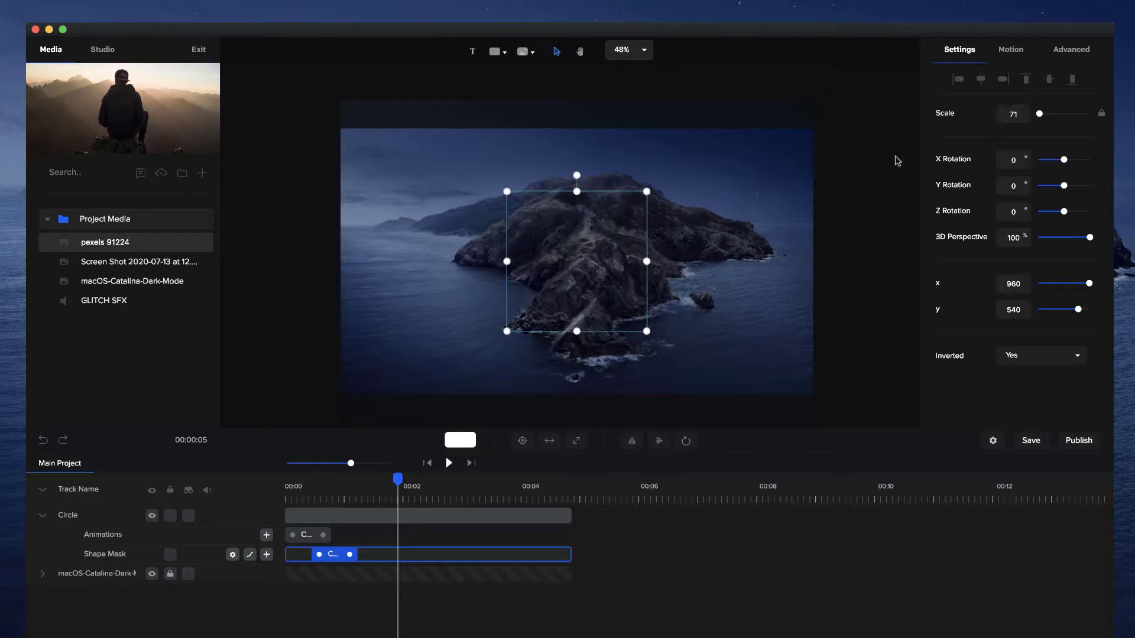
click(882, 165)
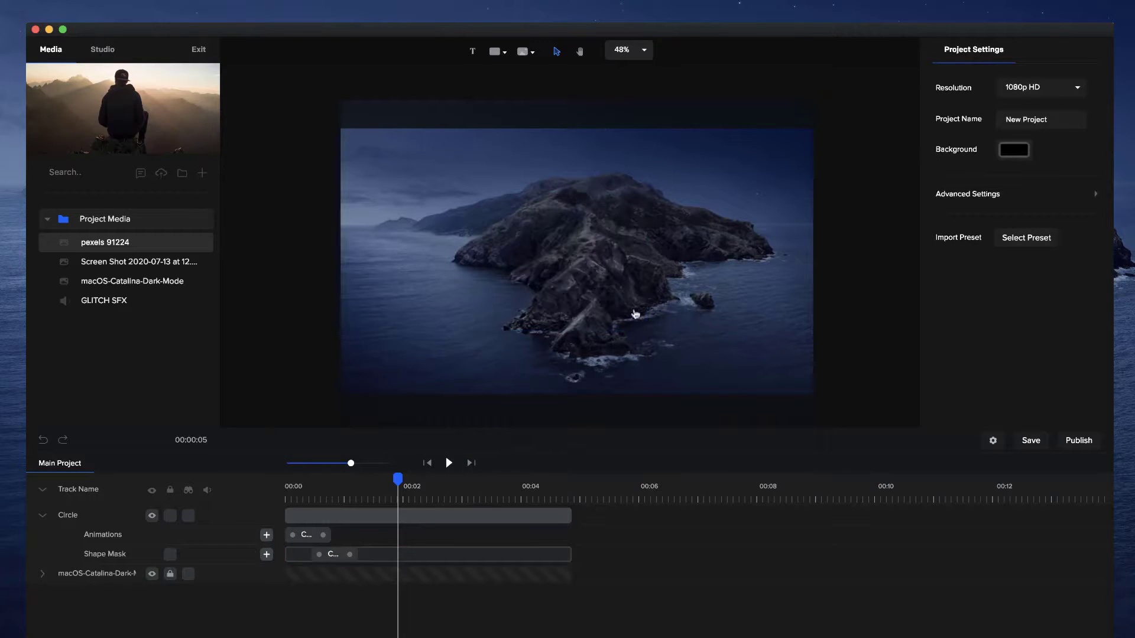
click(430, 464)
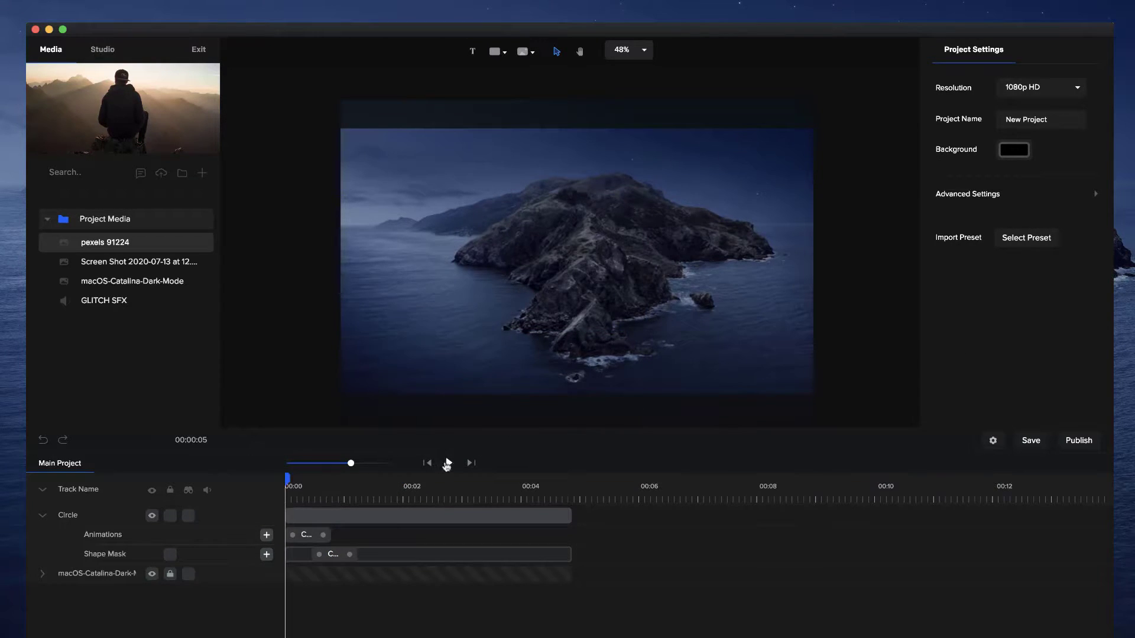
click(448, 463)
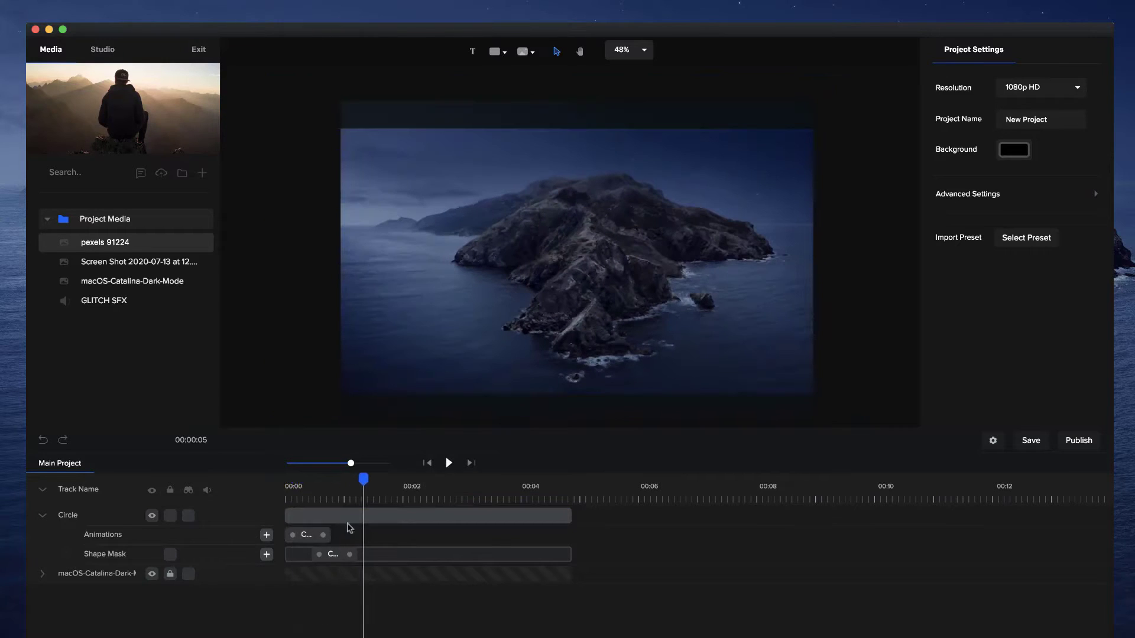
- Shorten the circle's grow animation slightly and replay the tighter ring reveal
click(323, 535)
drag(323, 535, 334, 555)
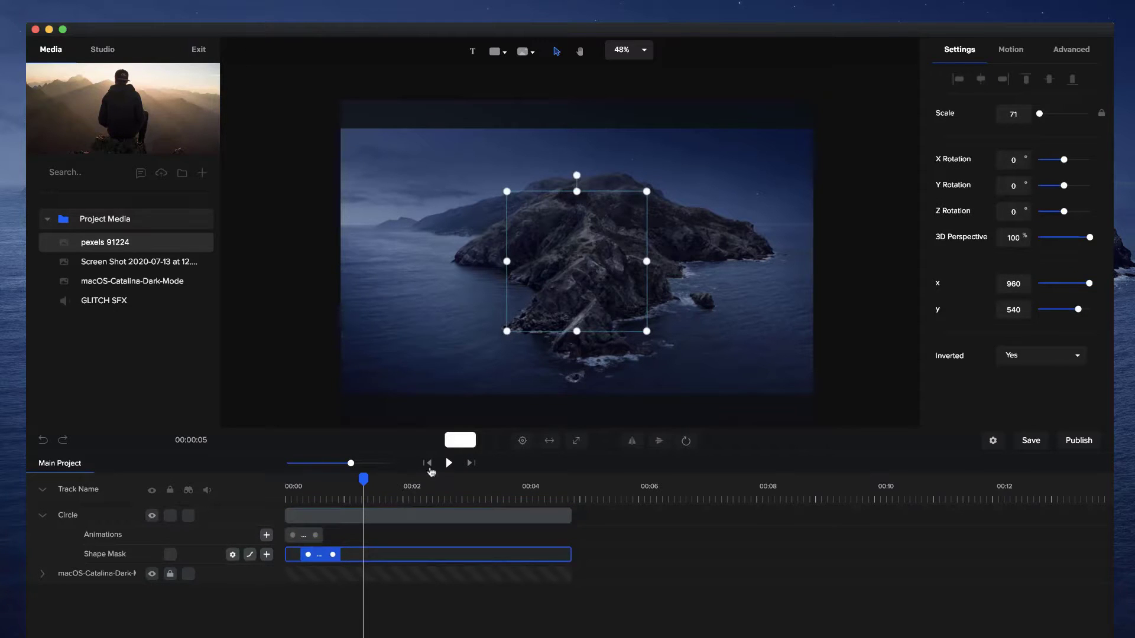
click(428, 463)
click(449, 463)
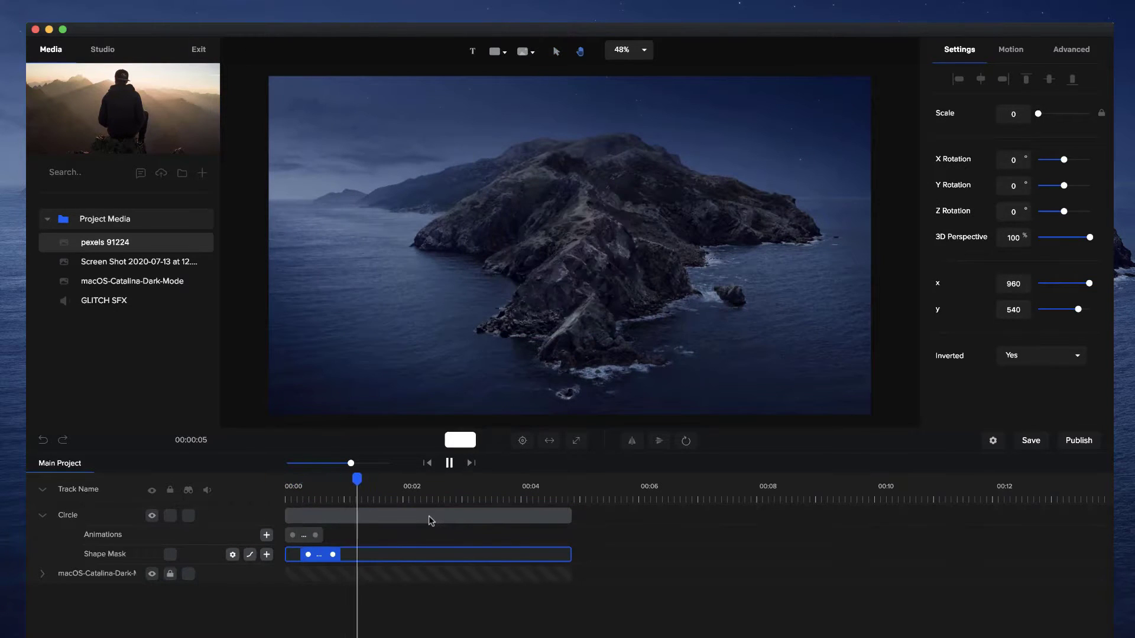
key(space)
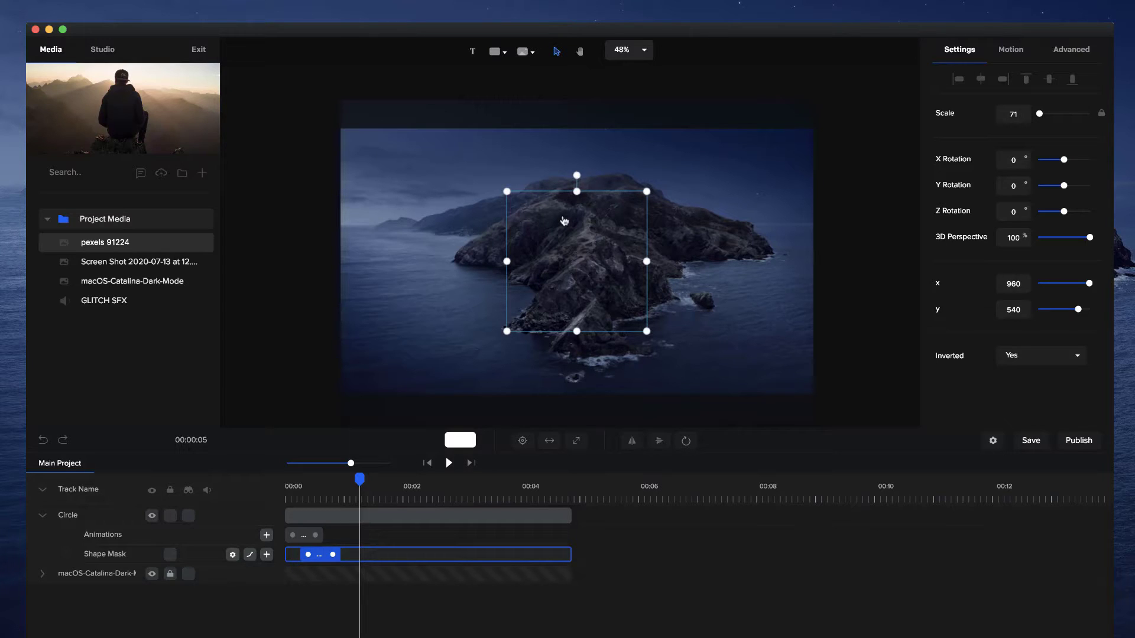
click(161, 173)
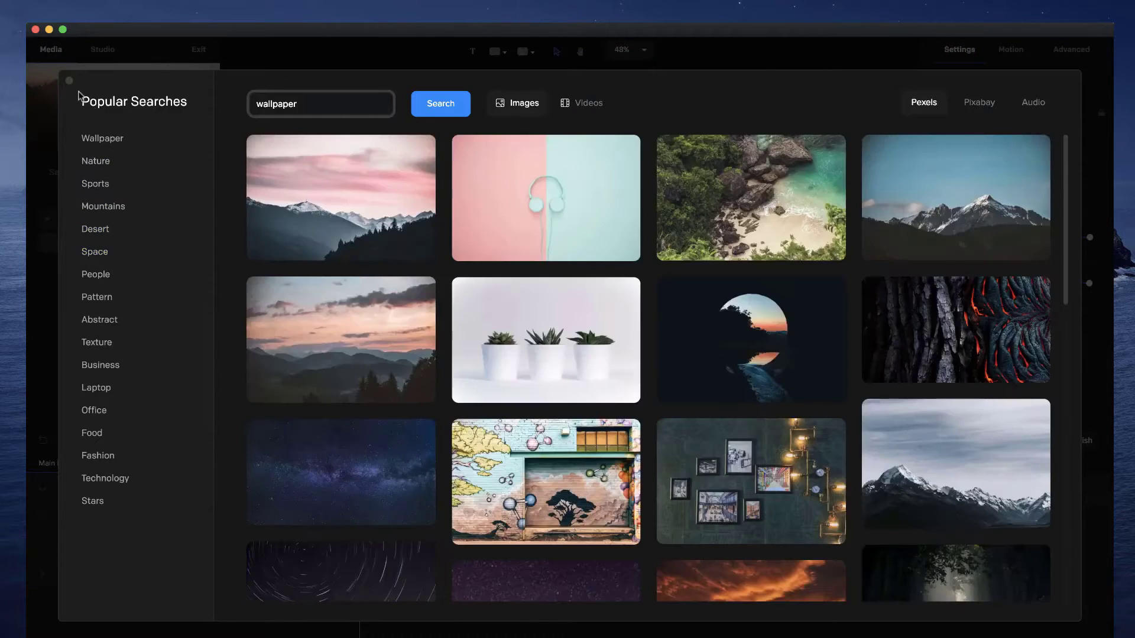
click(69, 81)
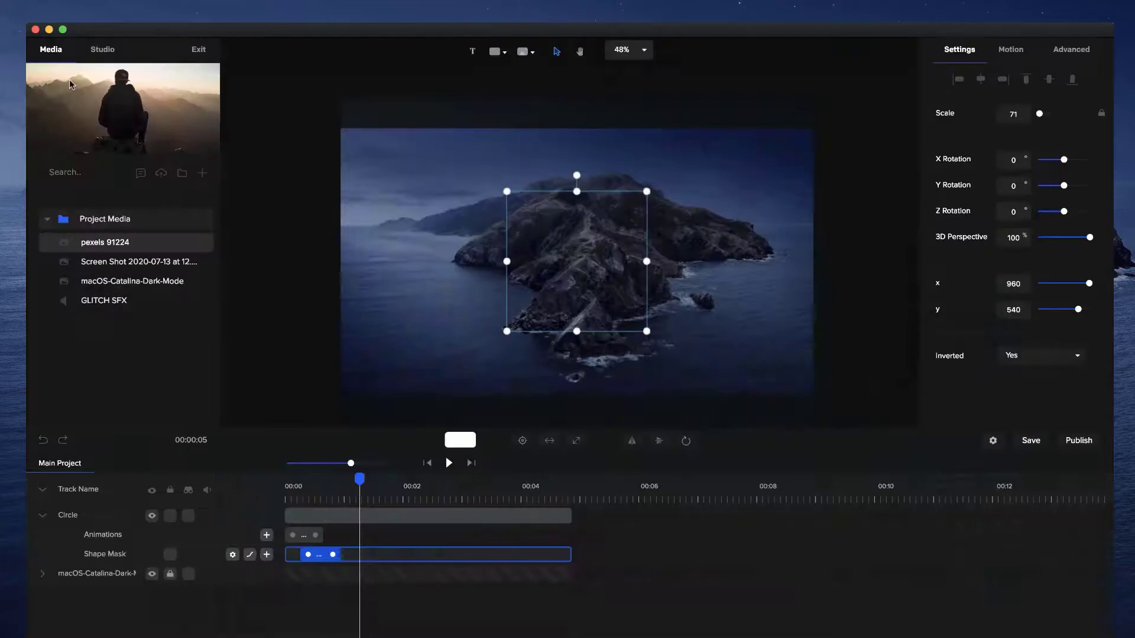
click(140, 173)
click(334, 233)
scroll(312, 298, down, 5)
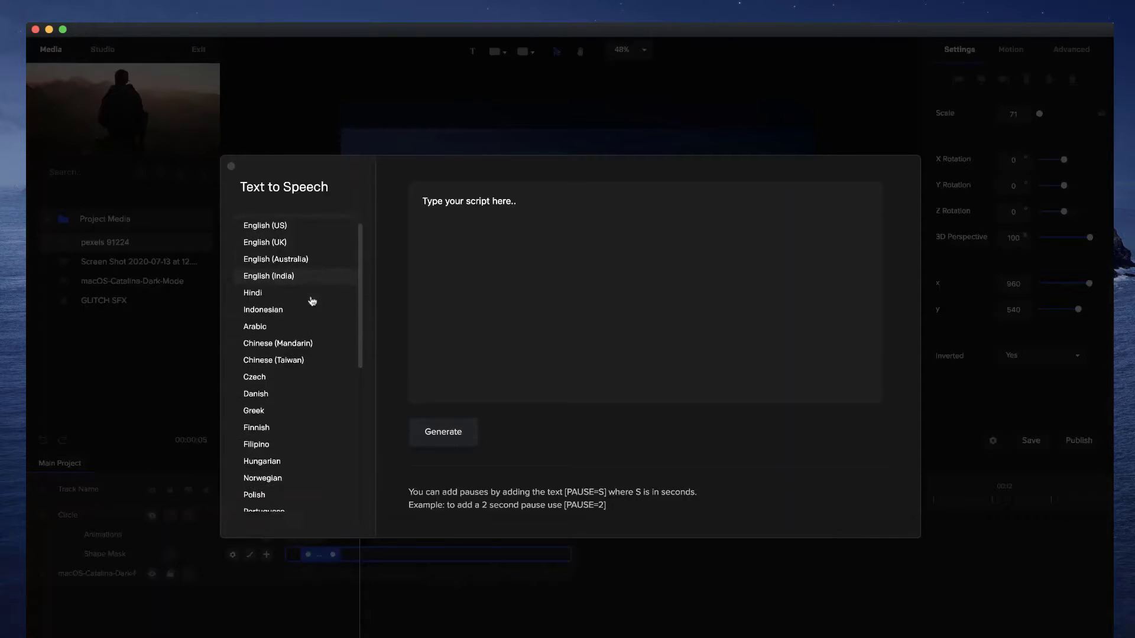
scroll(305, 311, down, 3)
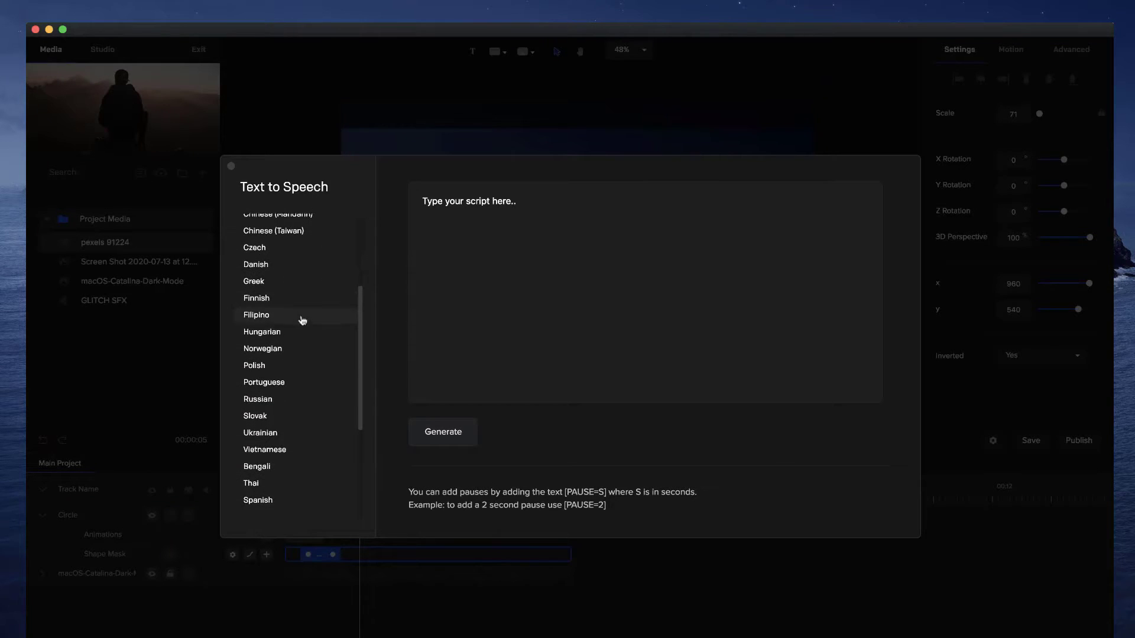
scroll(293, 425, down, 3)
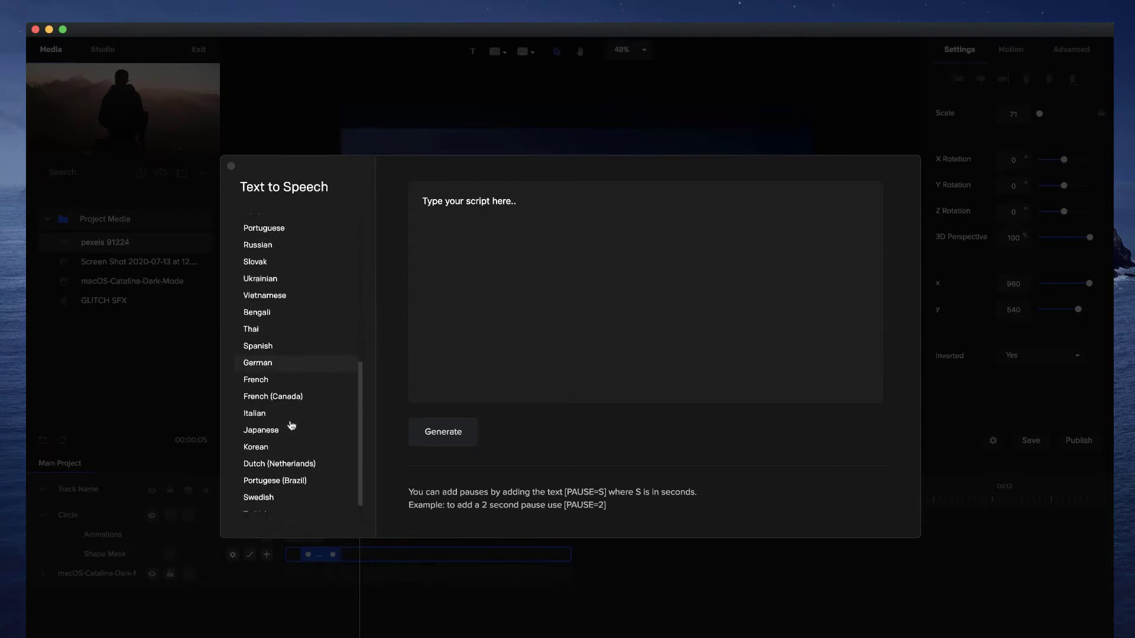
scroll(293, 423, up, 12)
click(232, 171)
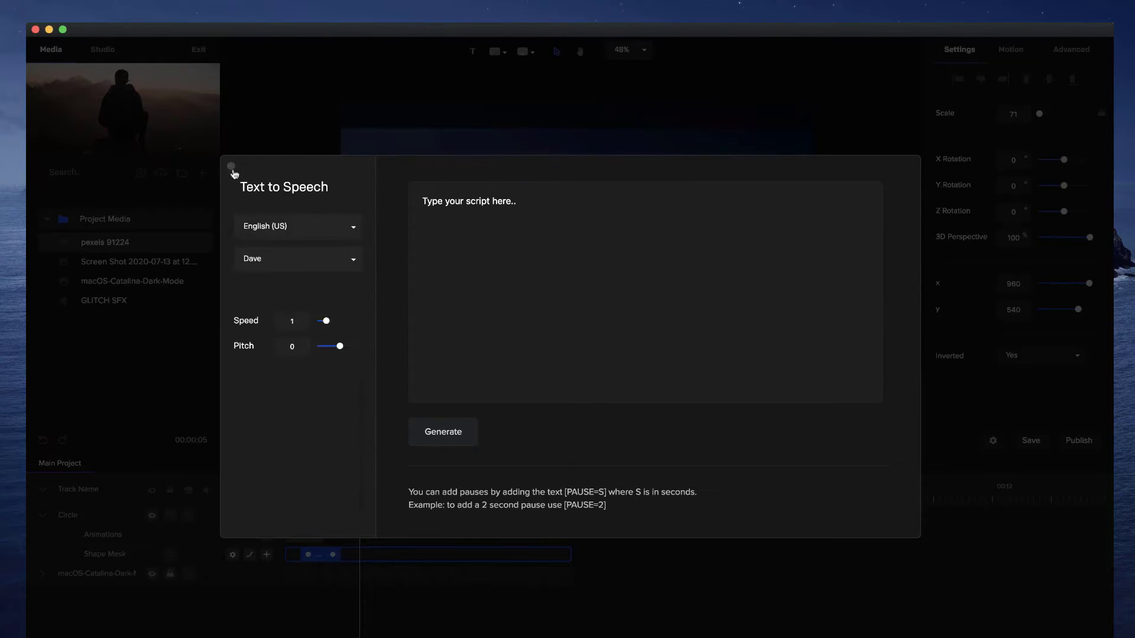
click(231, 168)
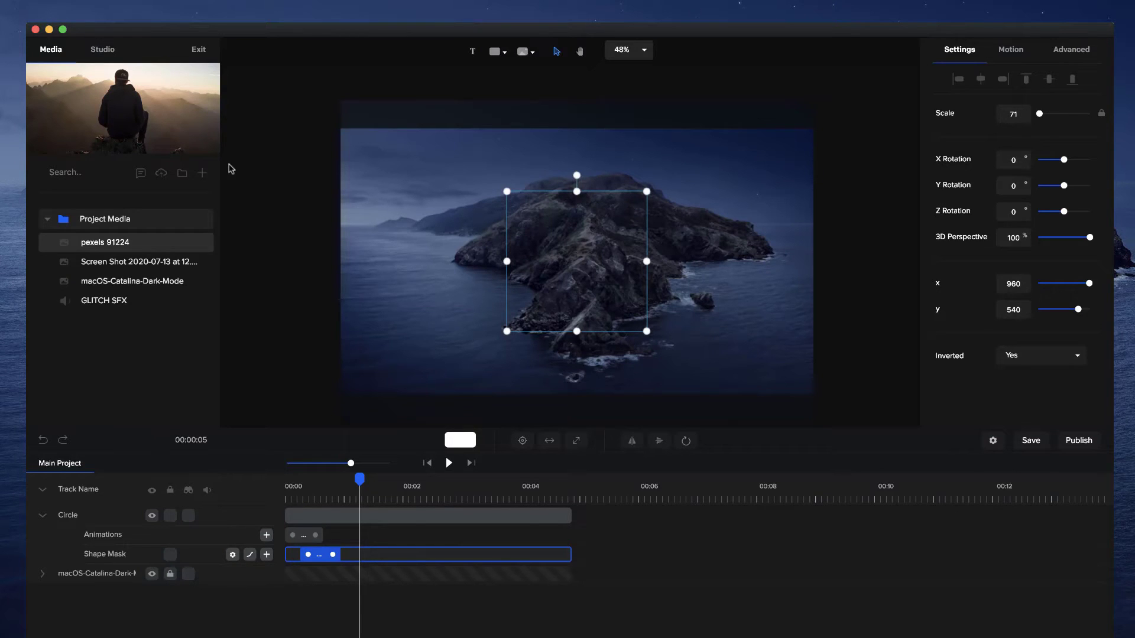